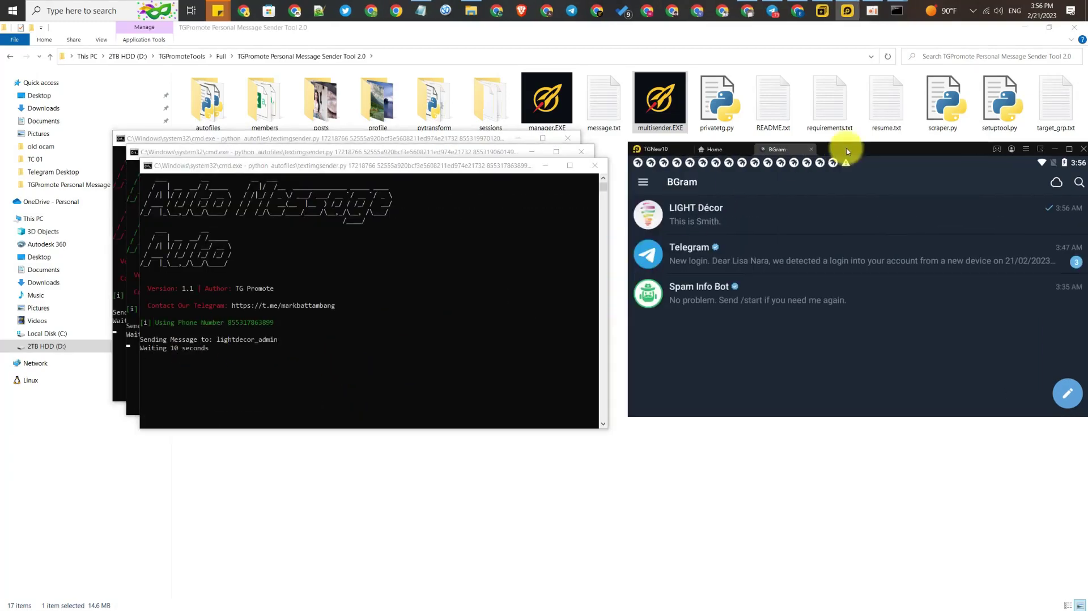
Spread the three sender consoles apart and move the BGram window up and left
drag(449, 165, 554, 100)
drag(483, 151, 687, 283)
drag(850, 158, 808, 128)
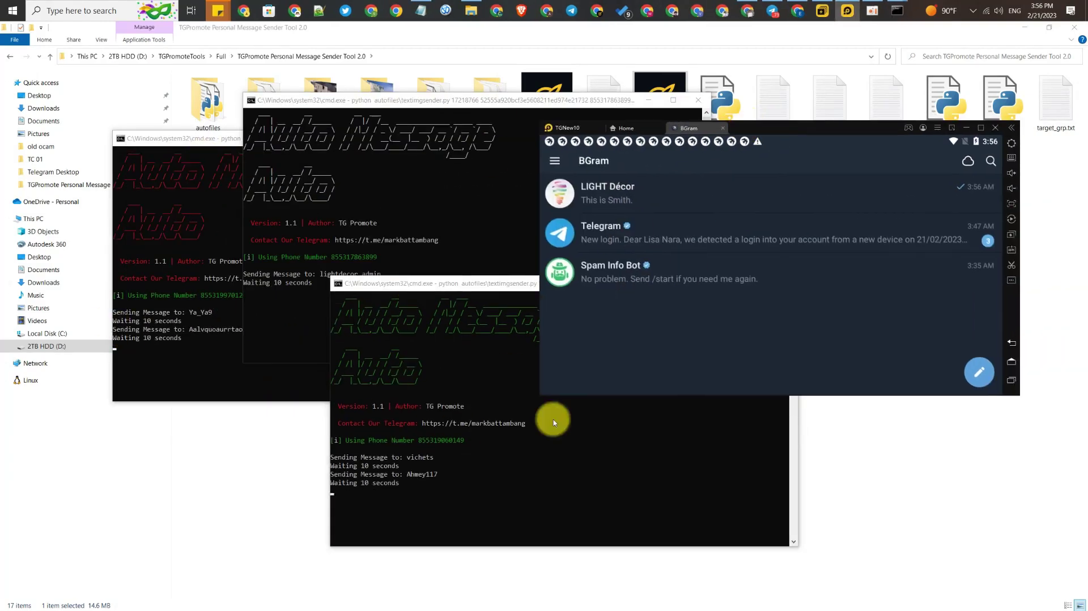
Check delivery in the LIGHT Décor chat, then in several chats on a second account
click(644, 226)
click(554, 160)
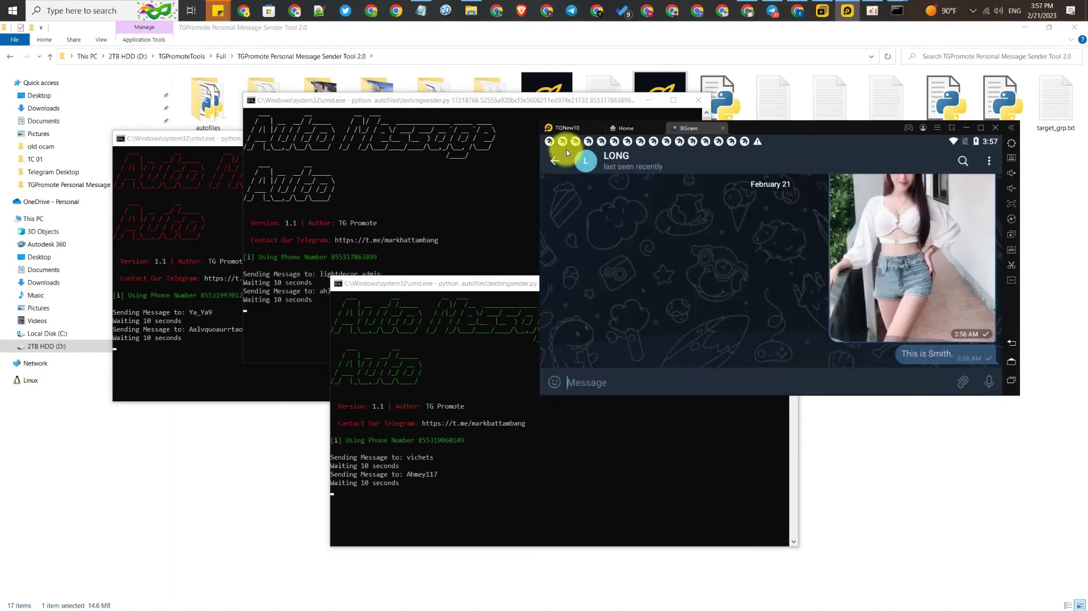
click(559, 159)
click(611, 222)
click(614, 226)
key(Escape)
click(750, 260)
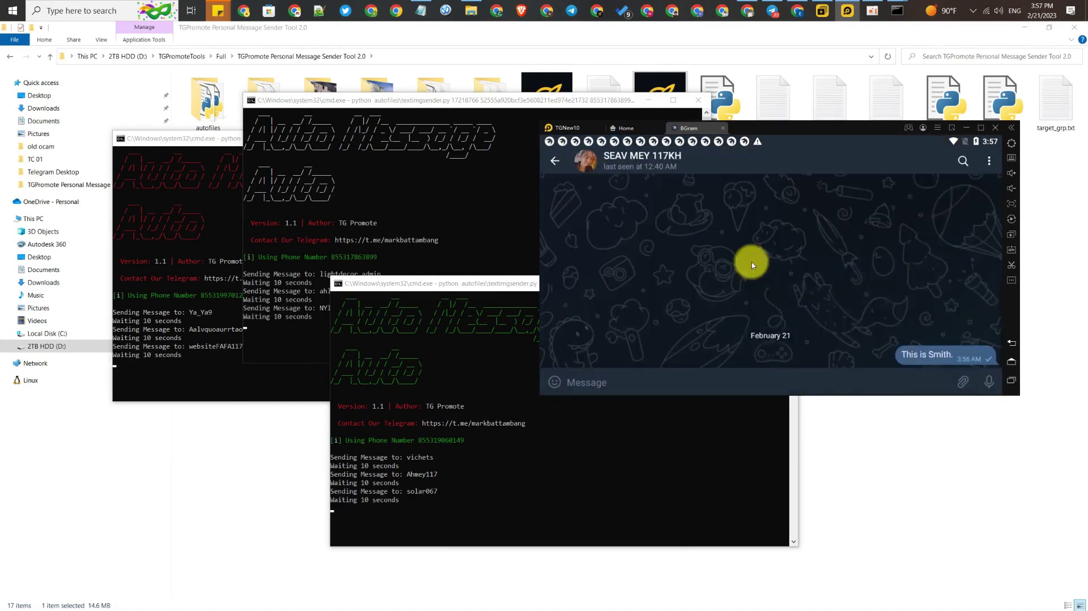
key(Escape)
click(639, 204)
click(555, 160)
Switch to another BGram account and confirm the test message arrived in its chat
click(554, 160)
click(611, 227)
click(623, 192)
key(Escape)
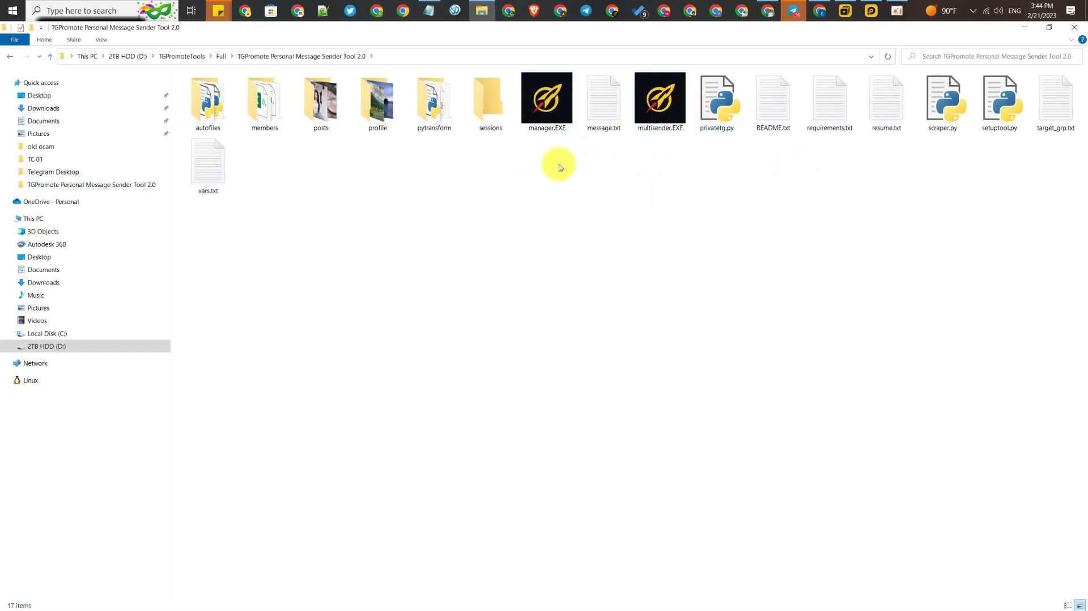
Launch manager.EXE and choose option 1, Add new accounts, at the menu prompt
double_click(546, 130)
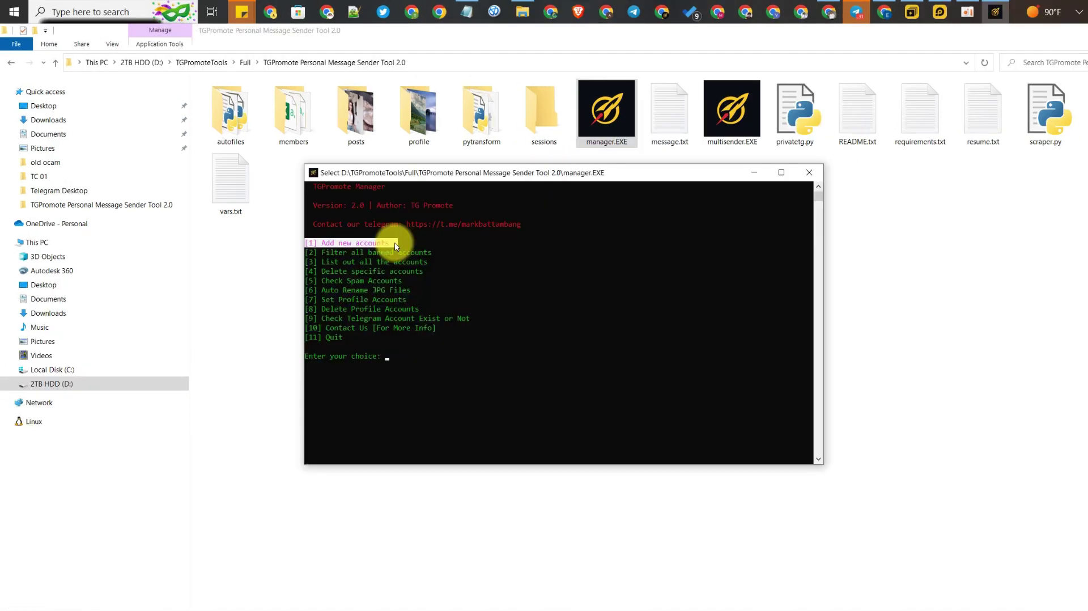
click(395, 244)
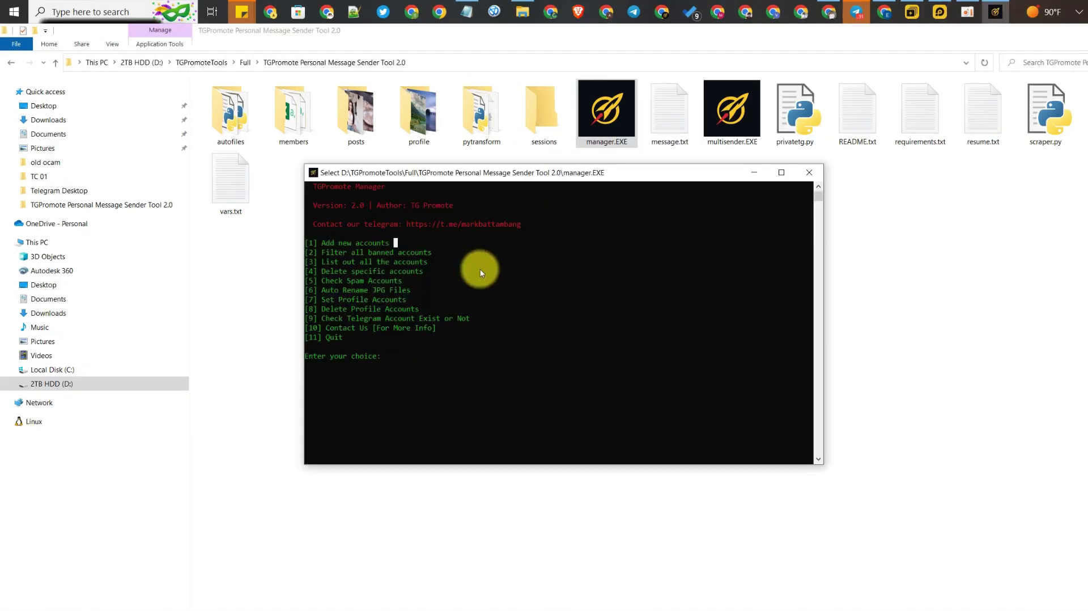
key(Escape)
text(1)
key(Return)
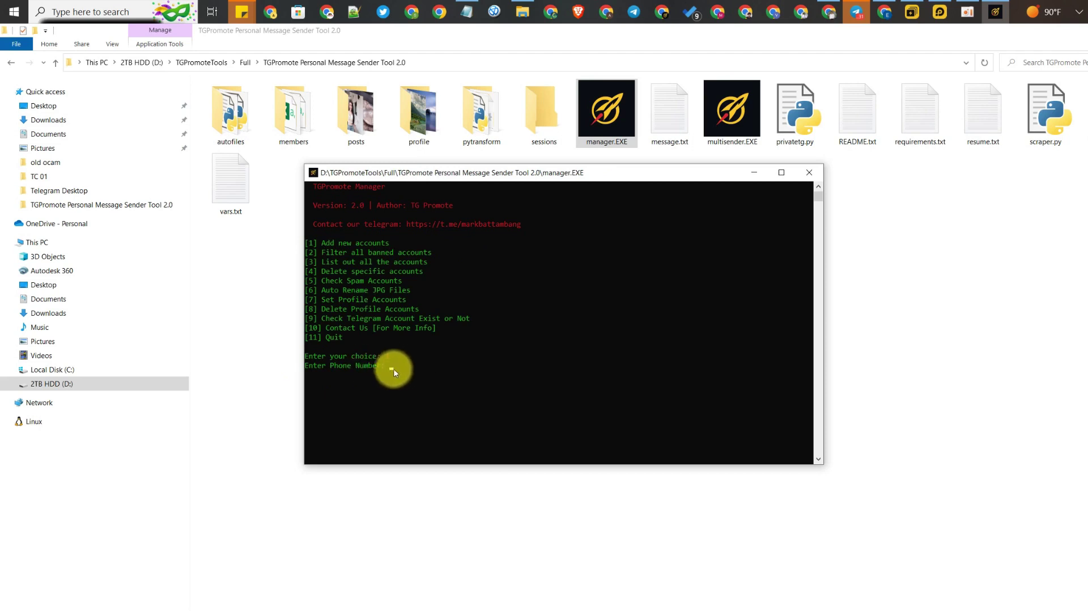
drag(606, 172, 577, 173)
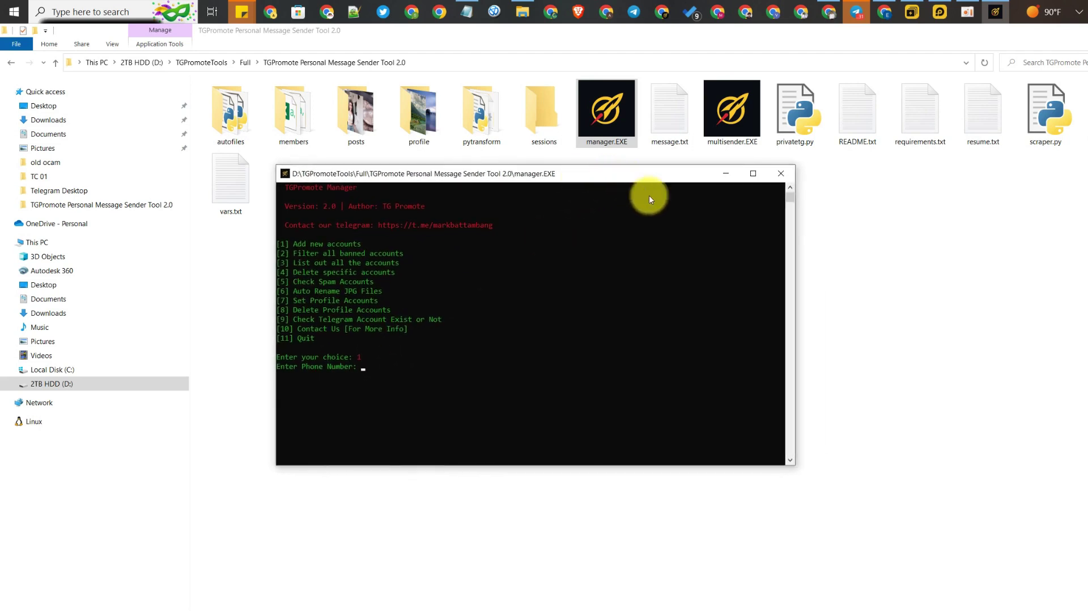
Bring up the Multi-LDPlayers instance list fully on screen beside the manager console
click(915, 12)
drag(957, 178, 950, 176)
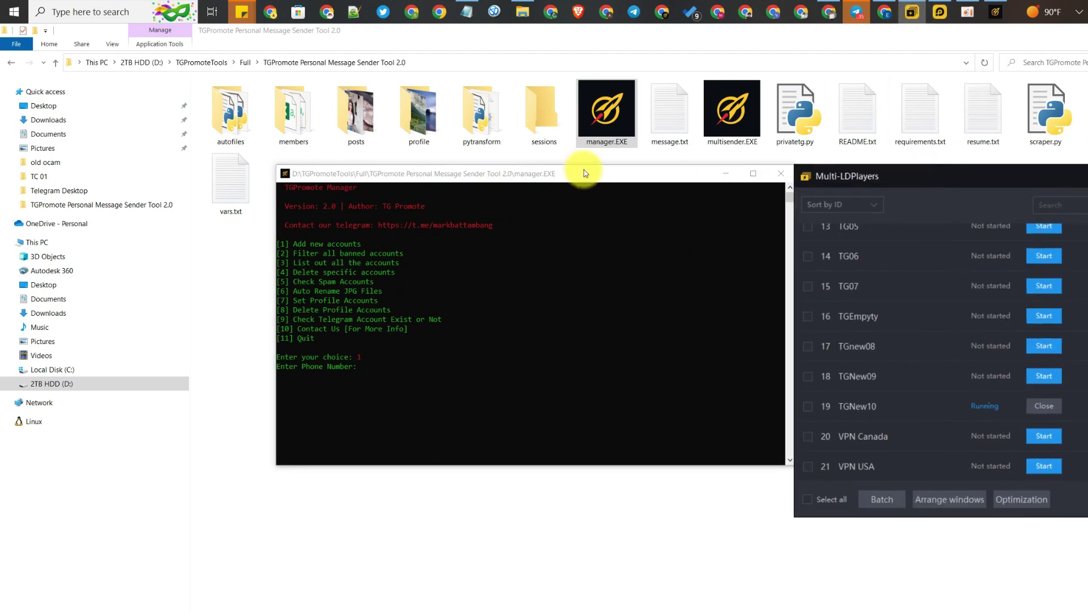
drag(599, 176, 590, 179)
drag(875, 176, 701, 177)
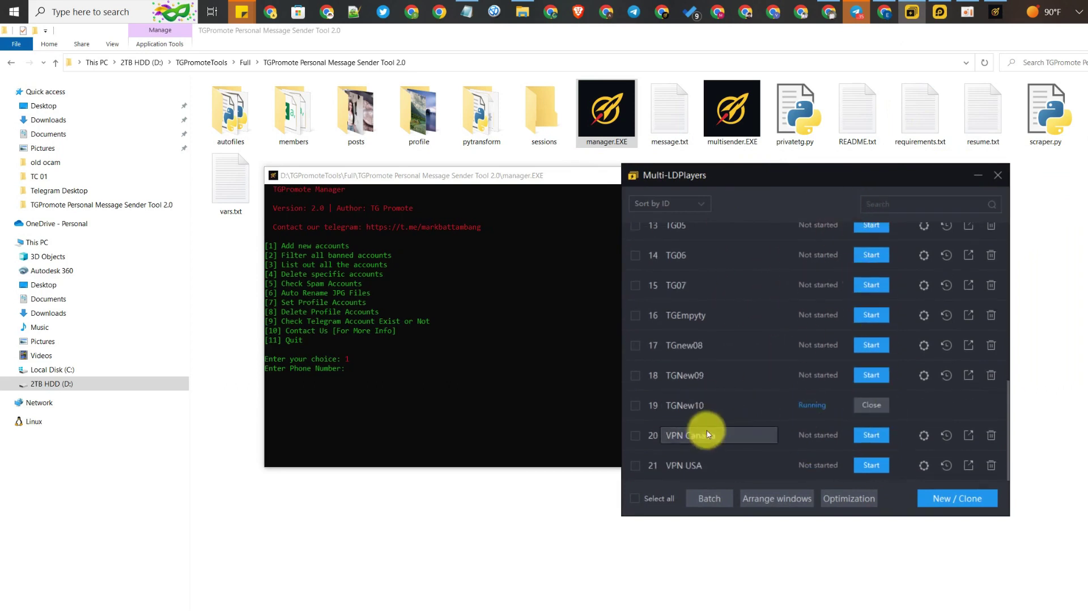
Bring the running TGNew10 emulator to the front and position it beside the console
click(939, 12)
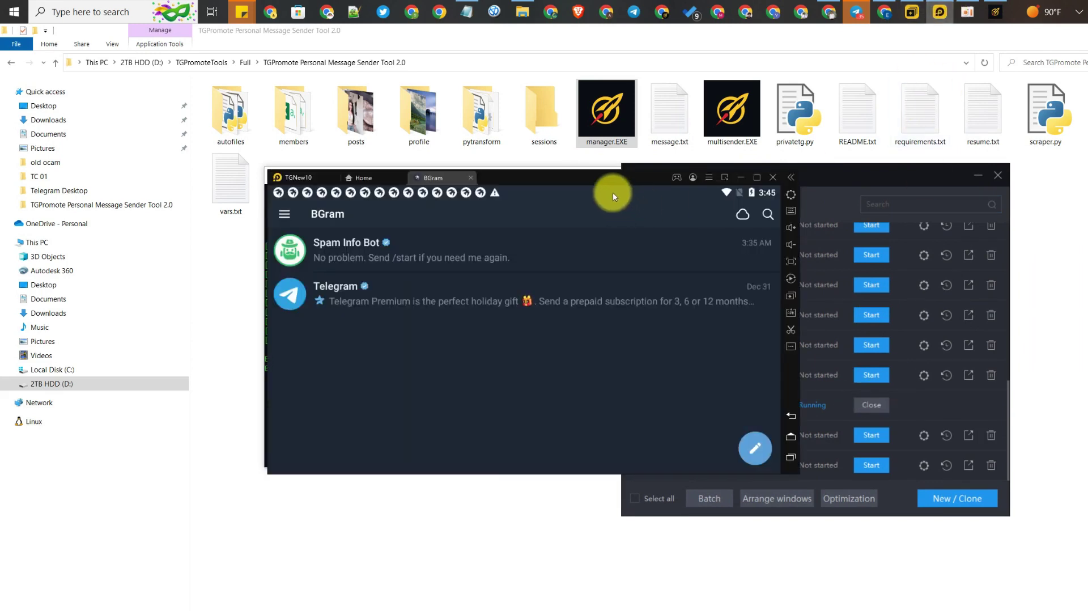
drag(613, 192, 760, 219)
drag(668, 175, 808, 174)
drag(750, 215, 780, 189)
Browse the BGram account drawer and stay on the current account
click(536, 227)
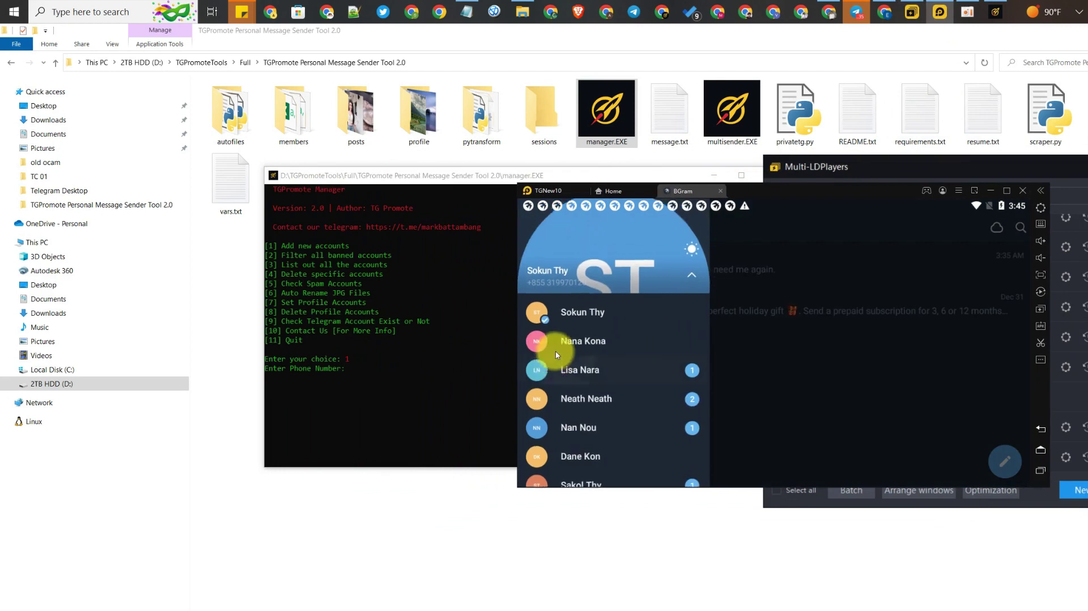
scroll(601, 324, down, 2)
scroll(602, 324, down, 8)
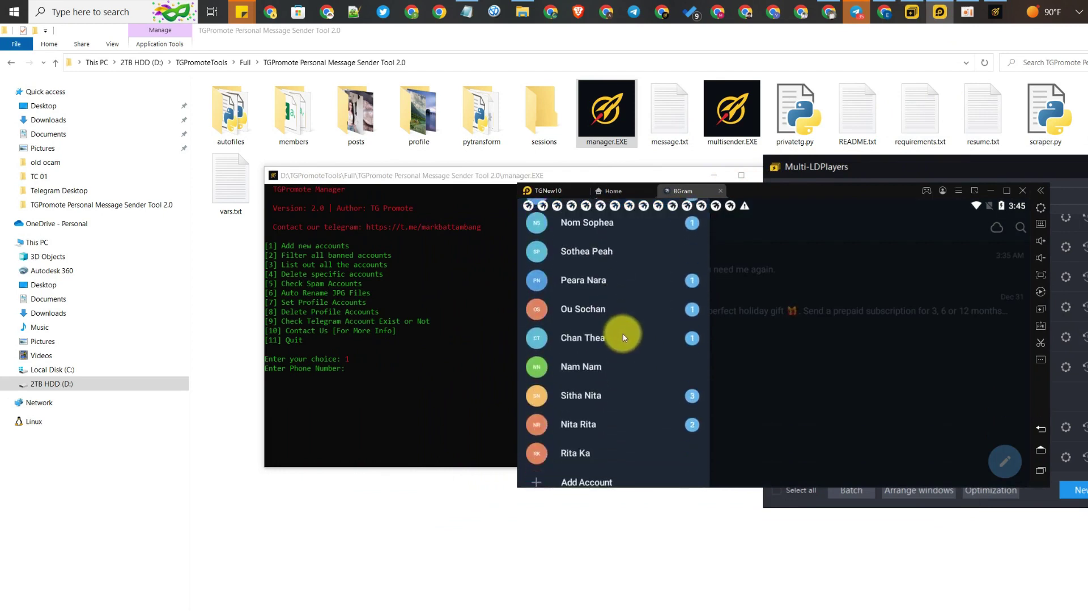
scroll(623, 362, up, 2)
scroll(595, 380, down, 1)
scroll(587, 413, up, 4)
scroll(590, 417, up, 3)
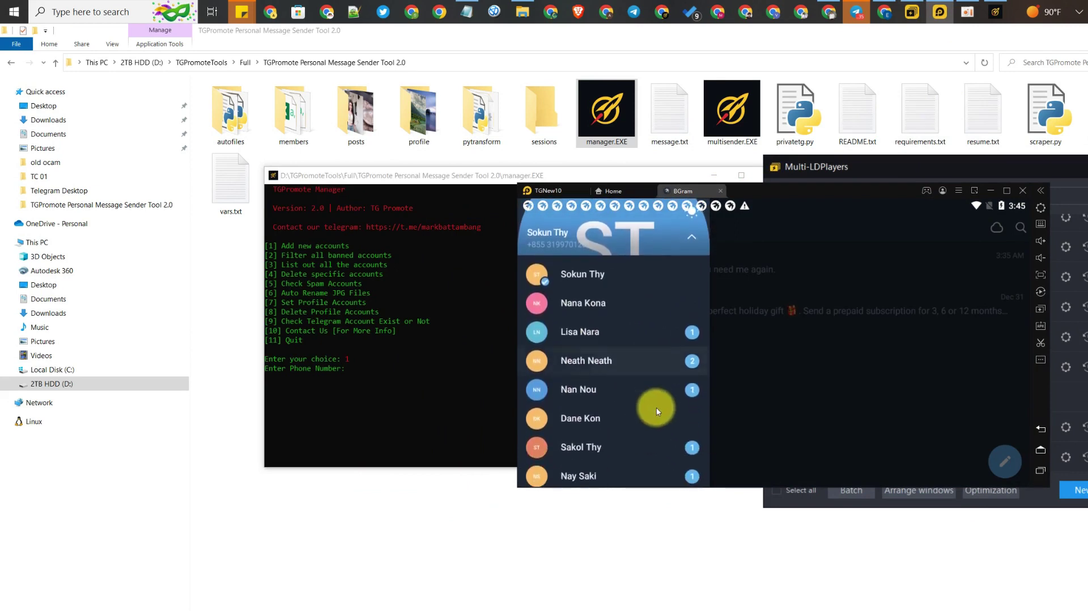
click(578, 318)
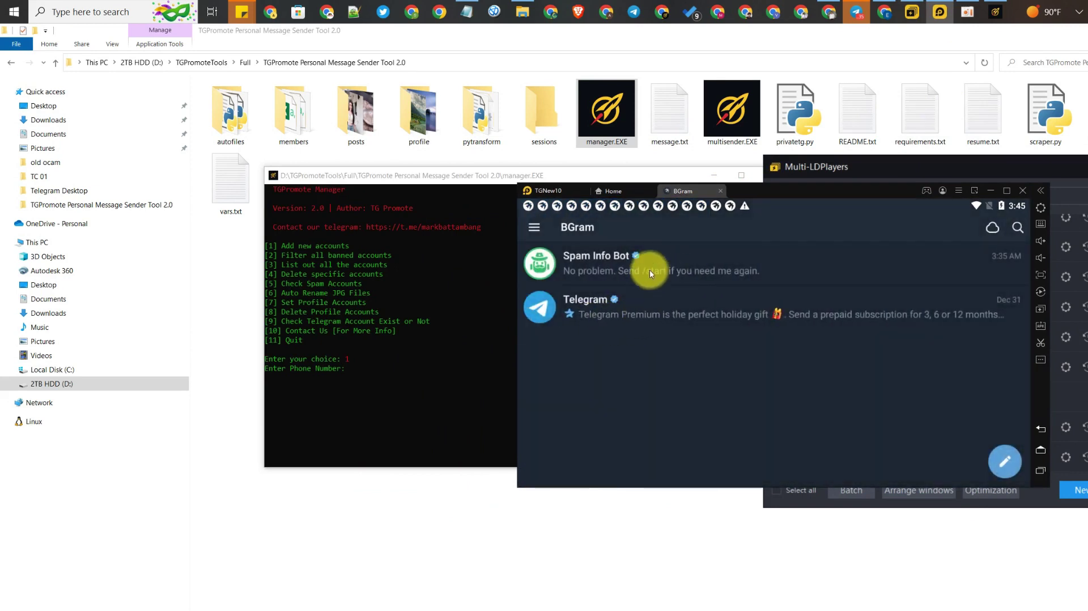
Send /start to Spam Info Bot to confirm the account has no limits
click(681, 260)
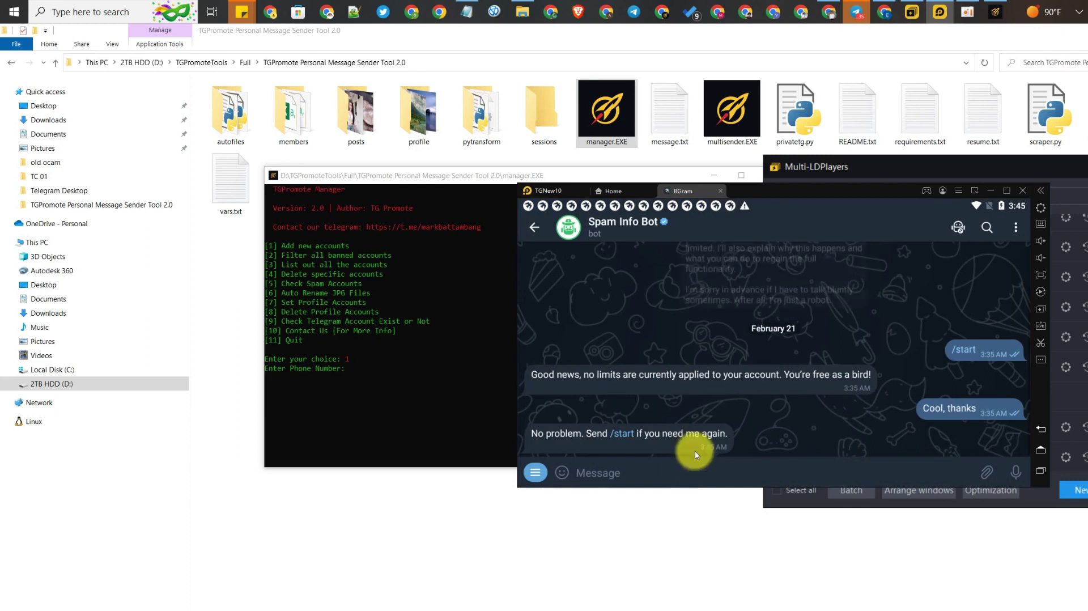
click(634, 449)
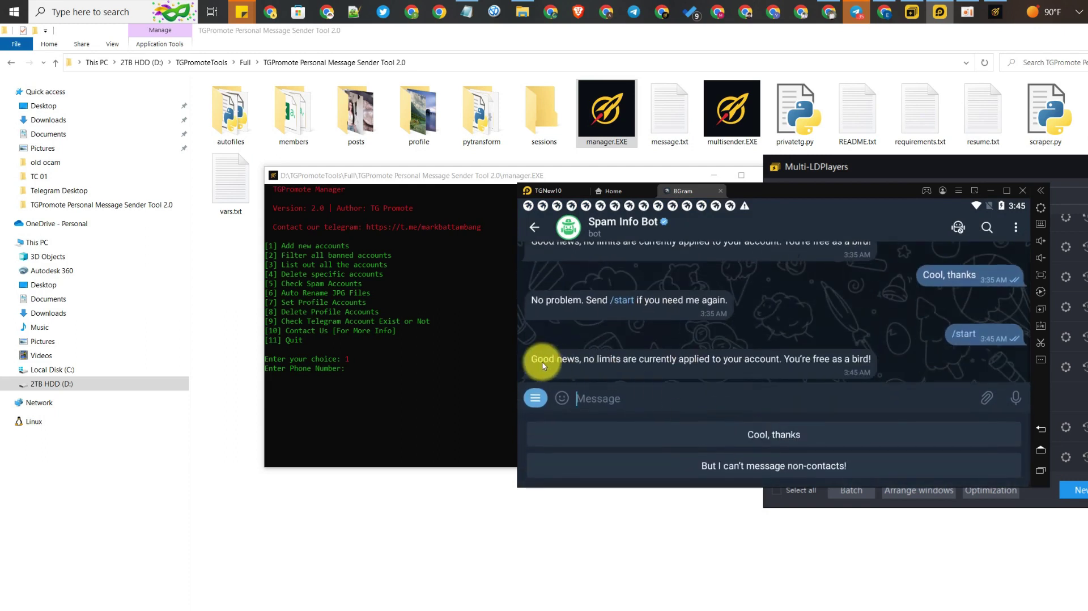
click(805, 430)
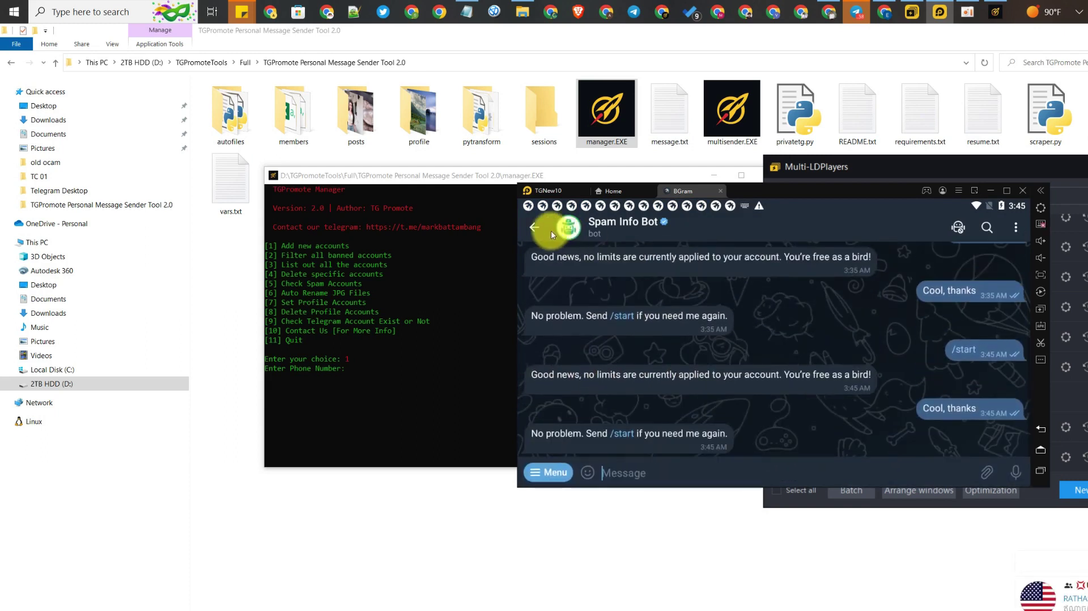
click(535, 227)
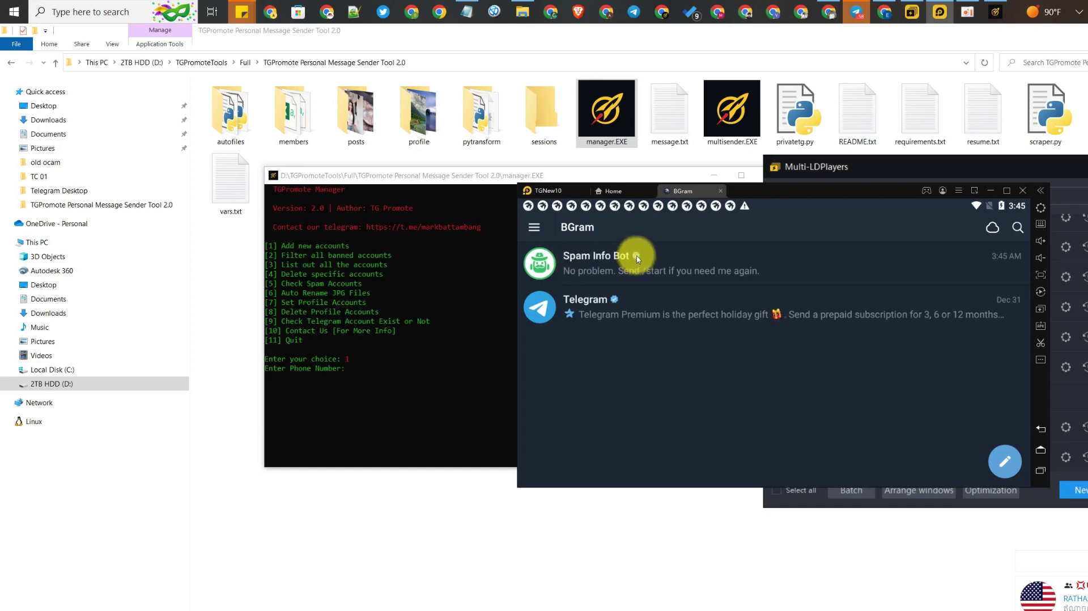
Open the account's Settings page in BGram to view its phone number
drag(762, 192, 794, 187)
click(564, 226)
scroll(616, 345, down, 10)
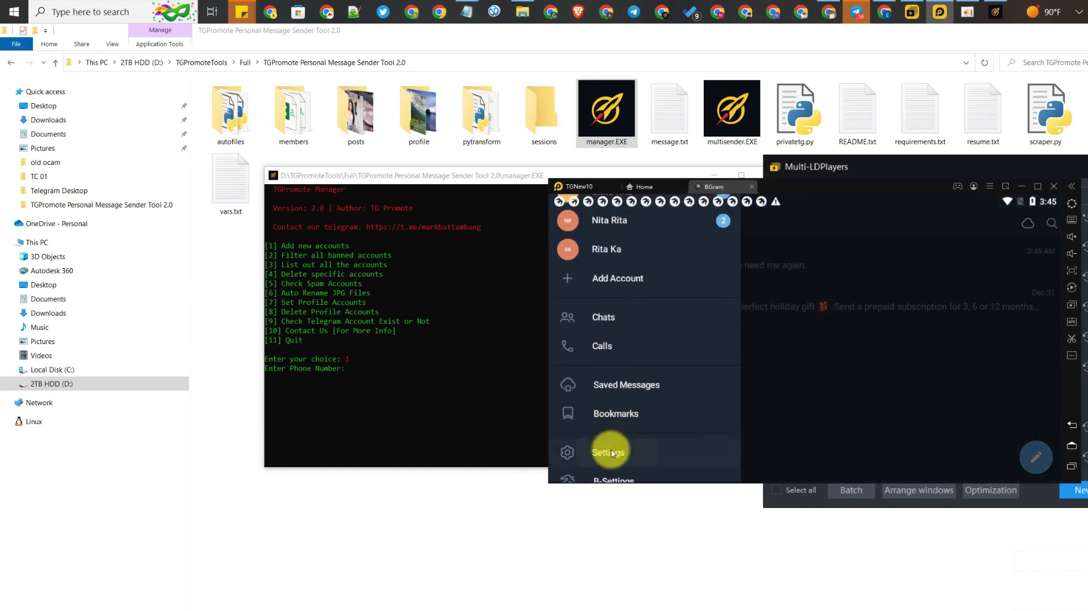
click(608, 452)
drag(787, 186, 810, 175)
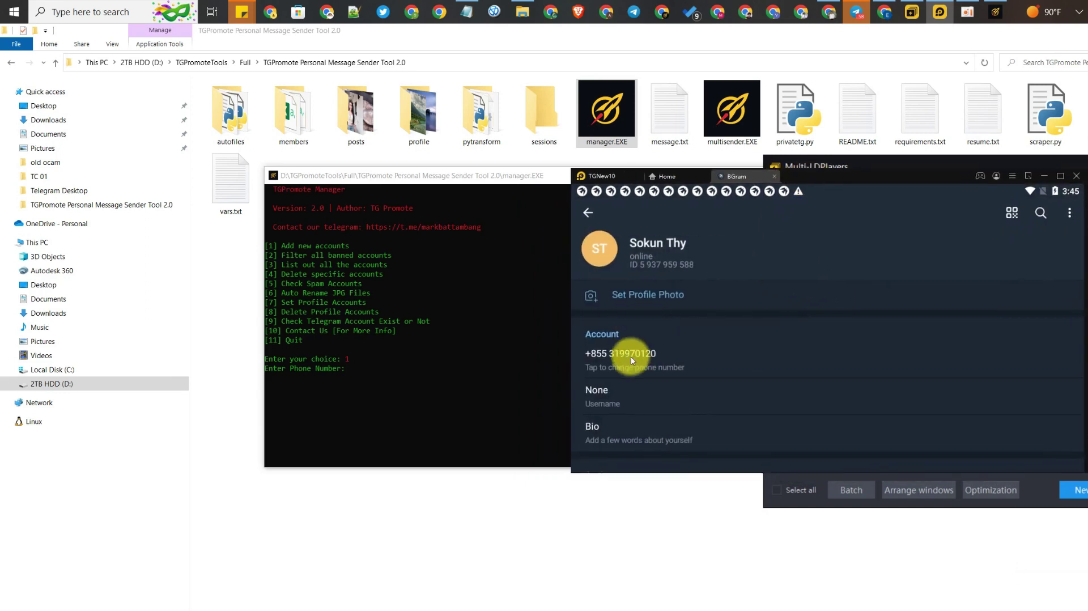
Enter the account's phone number at the manager's 'Enter Phone Number:' prompt
click(531, 182)
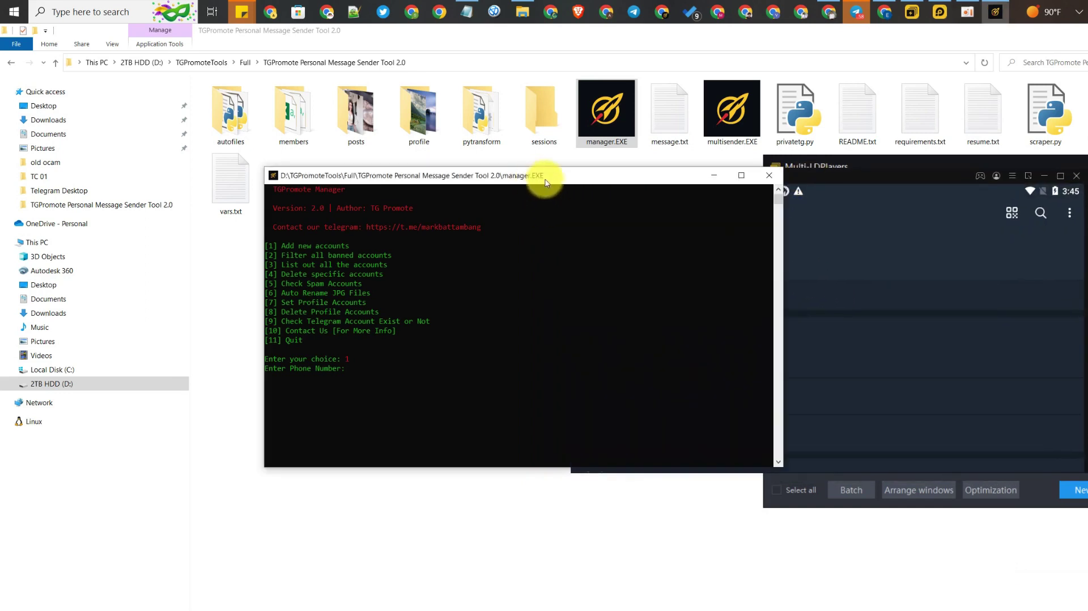
drag(779, 273, 559, 268)
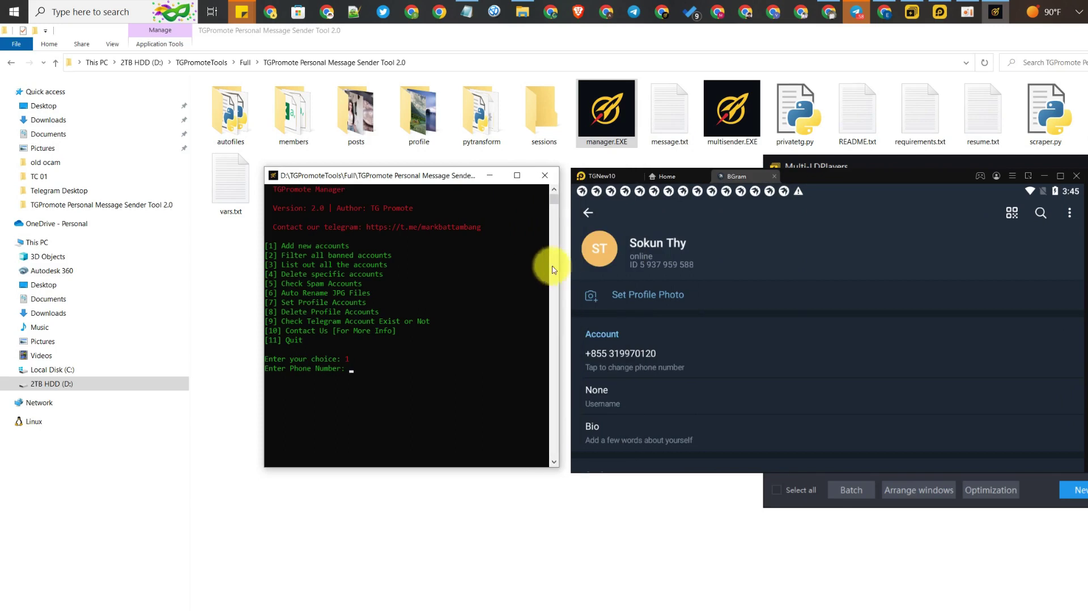
drag(451, 176, 447, 175)
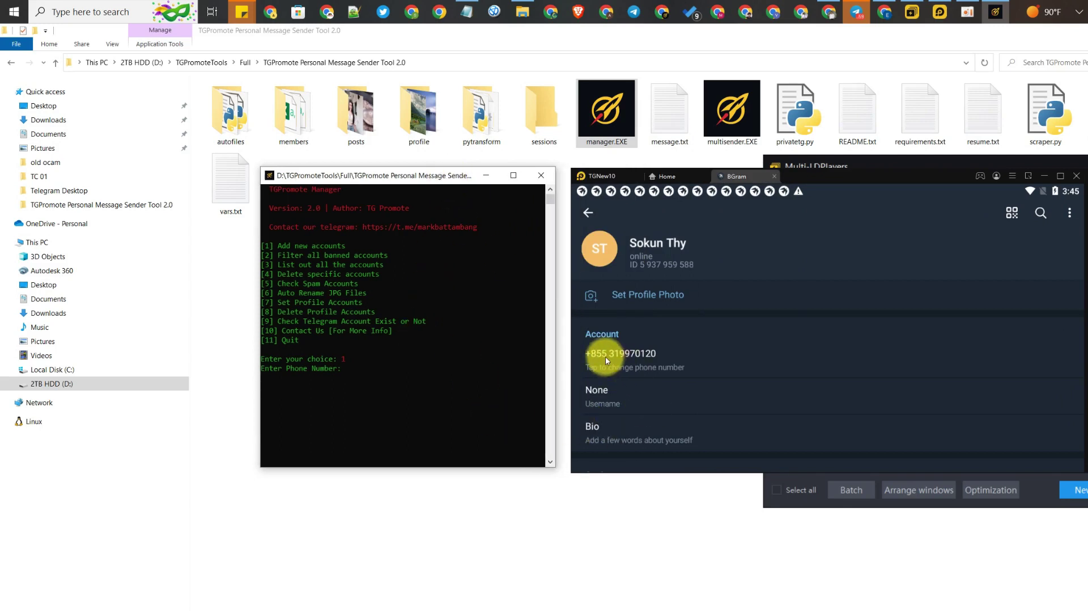
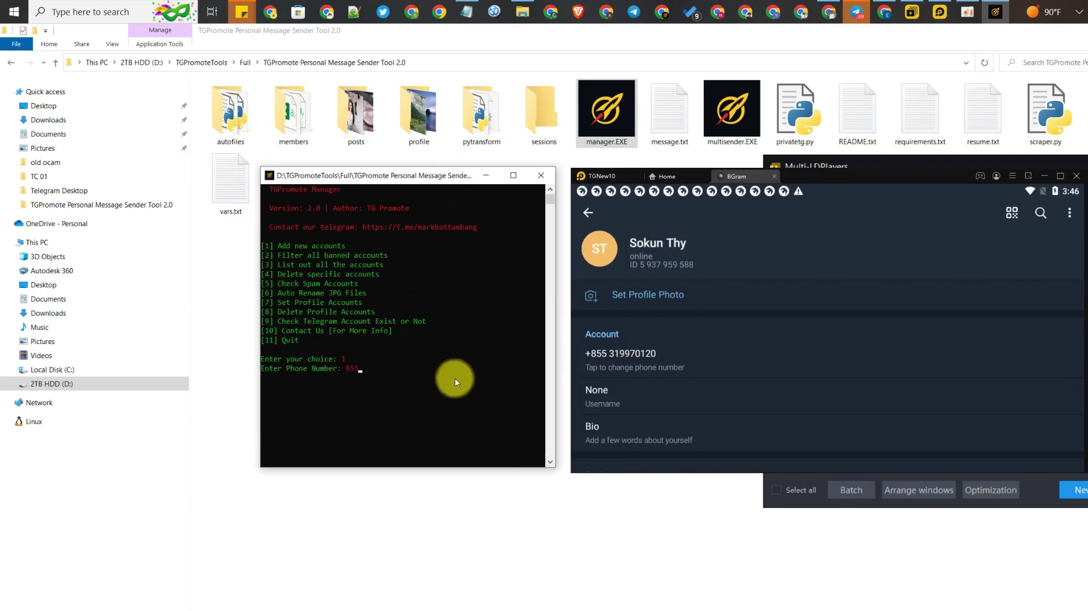
key(Return)
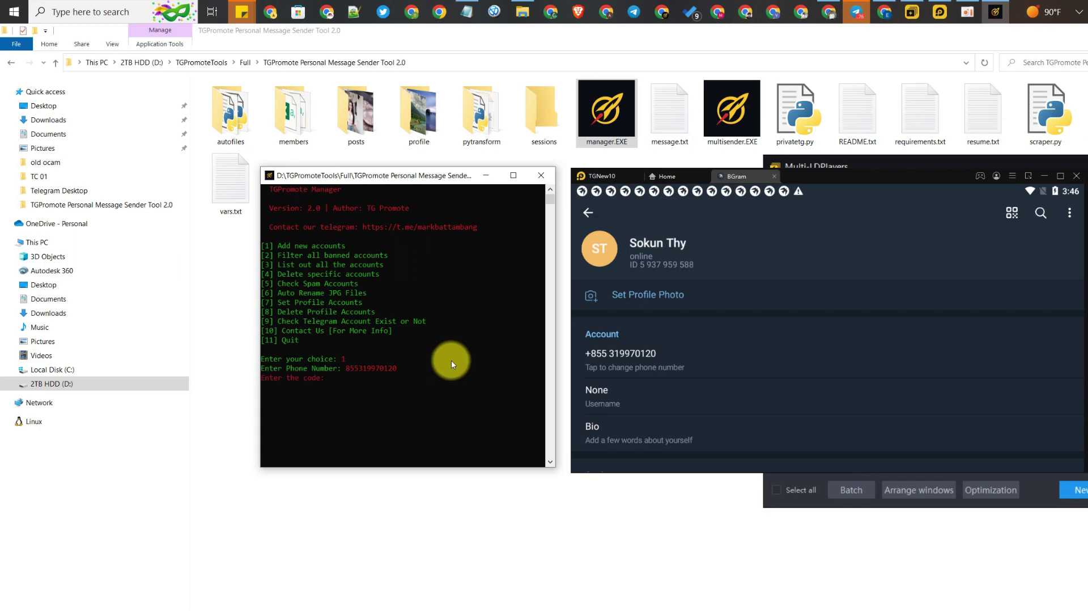
Read the Telegram login code in BGram and type it into the manager console
click(587, 213)
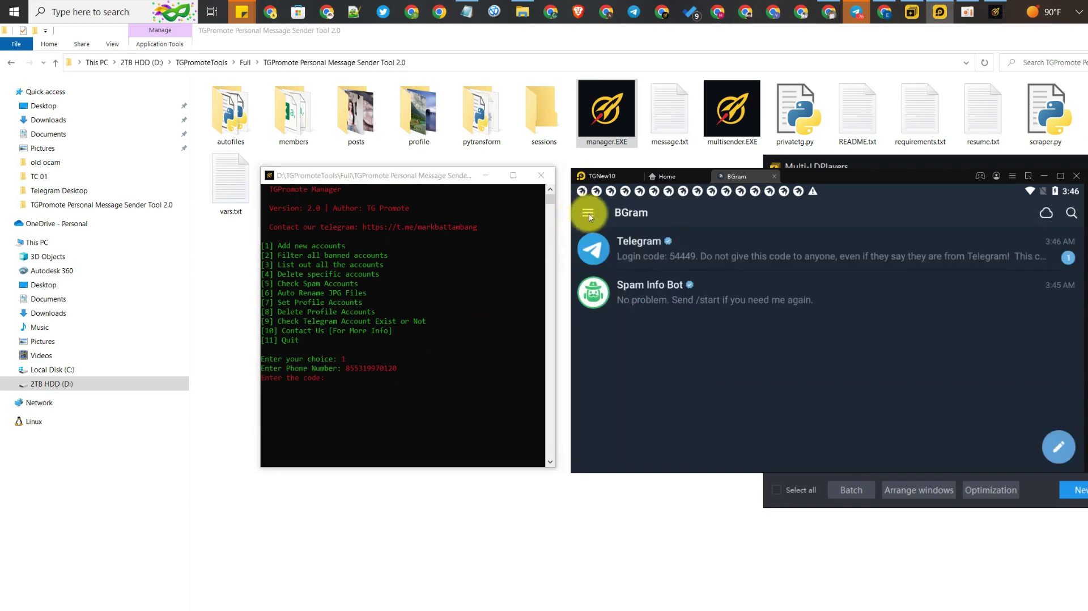
click(437, 175)
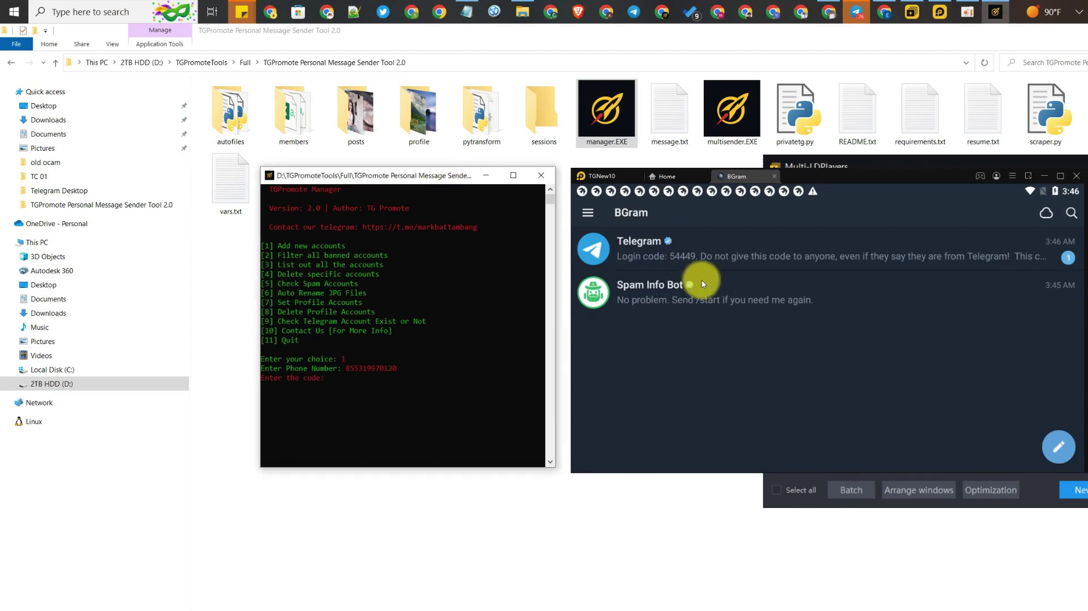
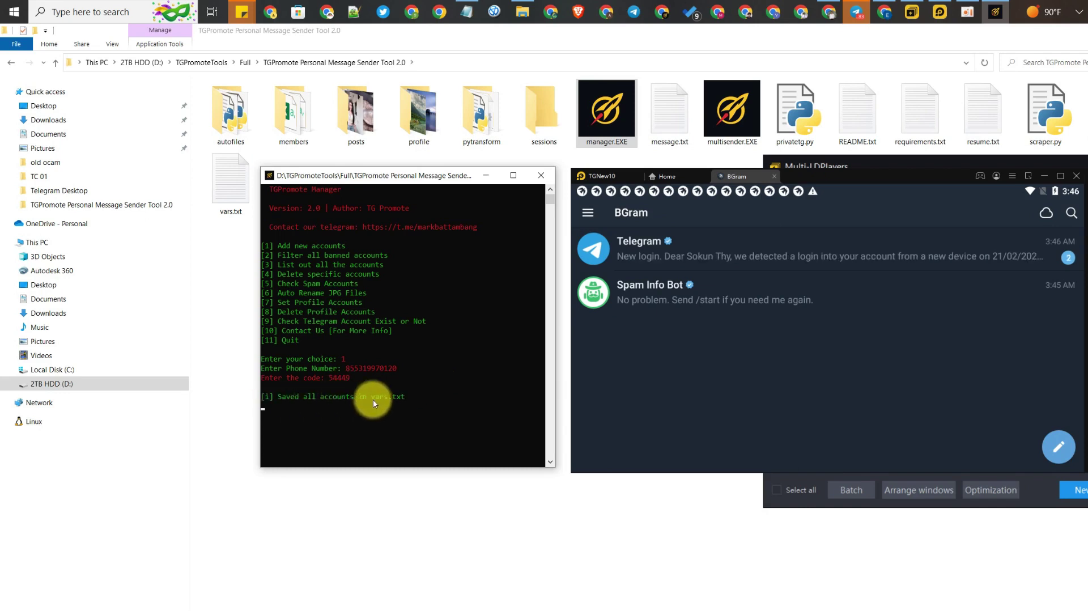
Glance at the Telegram service chat in BGram, then return to the manager console
click(735, 253)
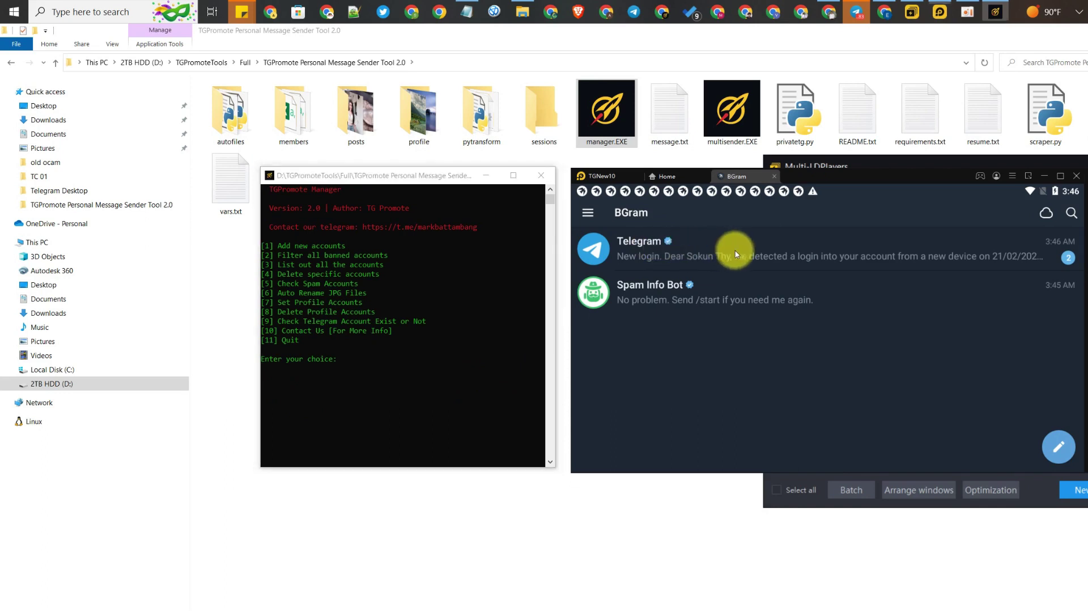
click(590, 206)
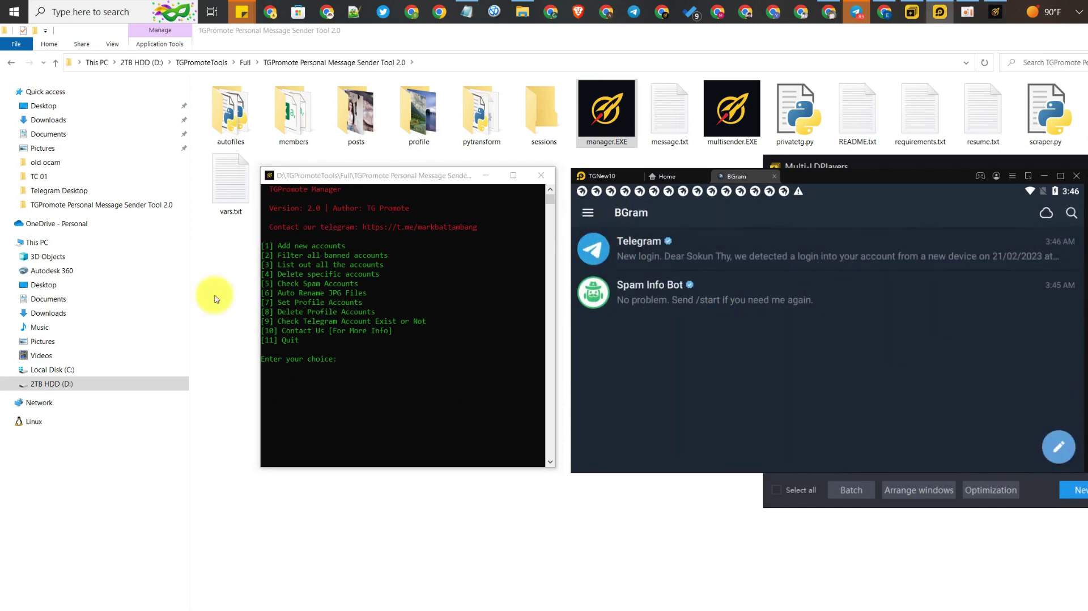
click(428, 317)
click(273, 246)
click(352, 245)
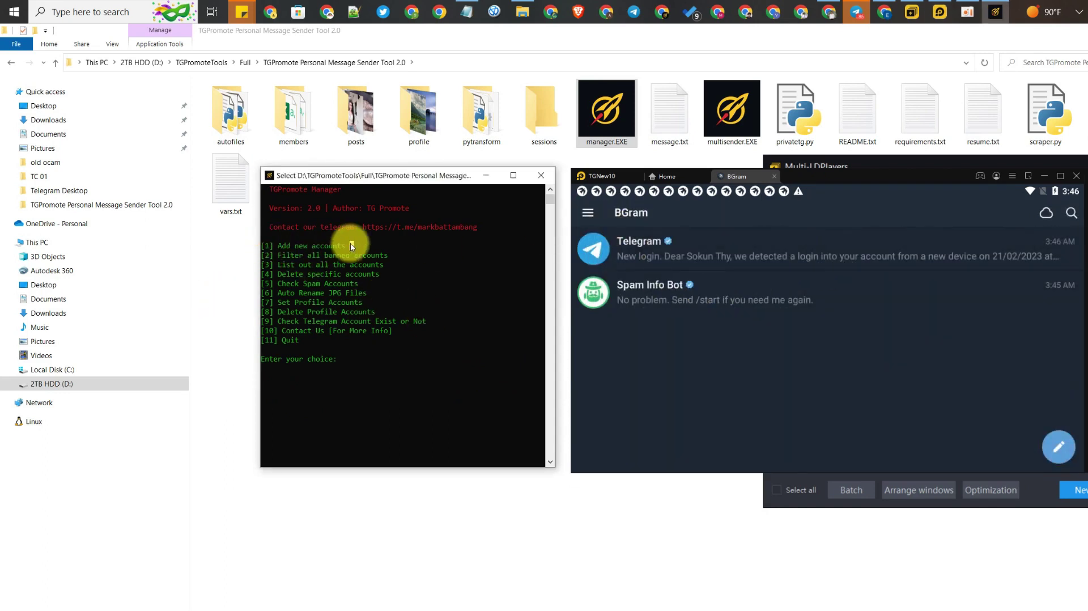
List the saved accounts with option 3, return to the menu, and choose 1 to add an account
text(3)
key(Return)
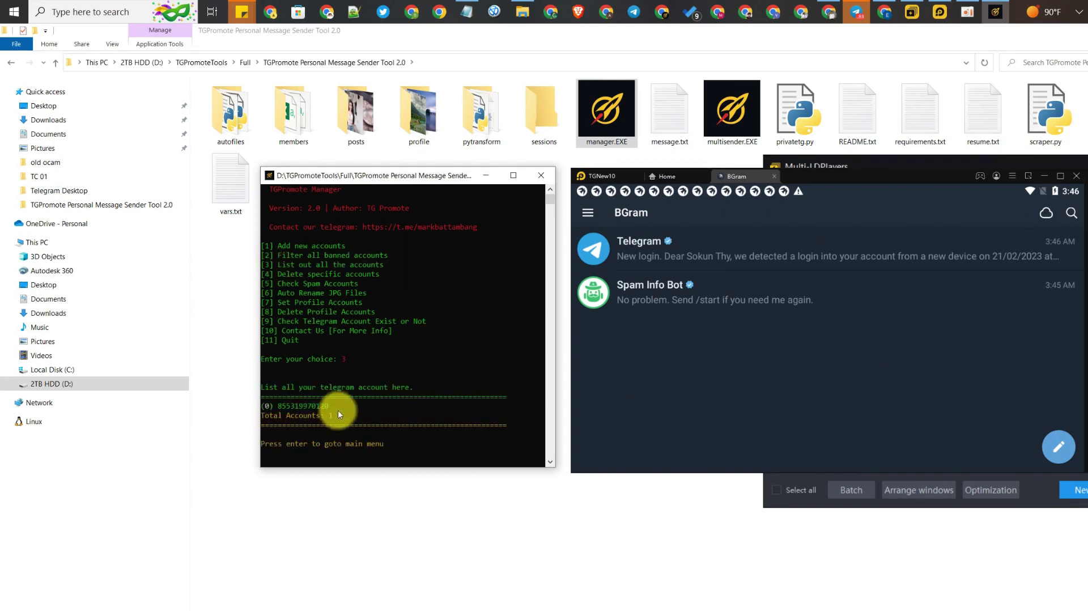
key(Return)
text(1)
key(Return)
Switch BGram to another logged-in account and view its settings to find the phone number
click(593, 214)
scroll(609, 270, up, 5)
click(638, 334)
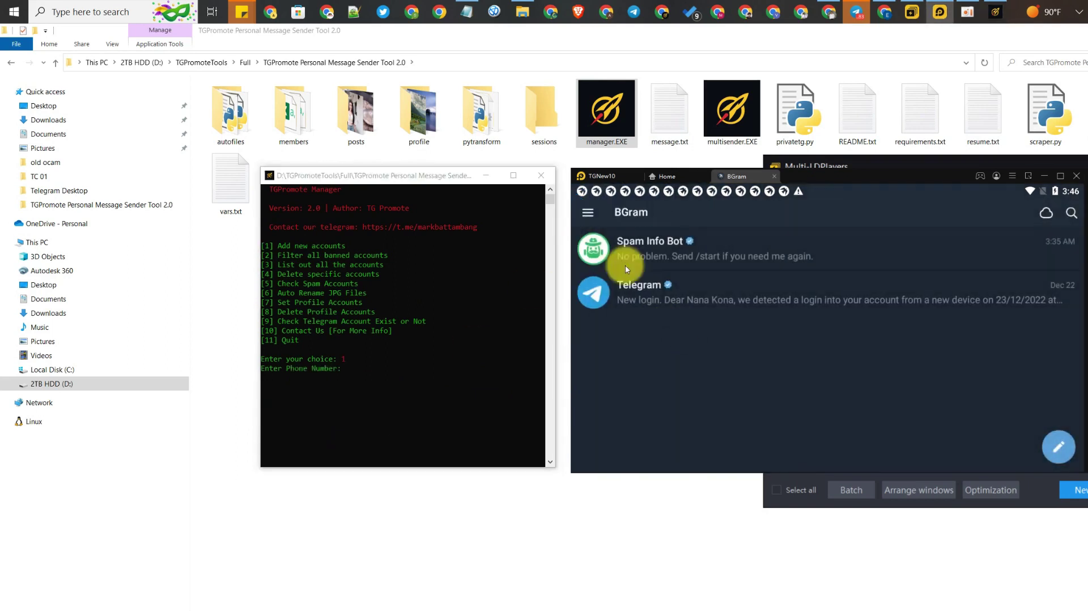
click(591, 216)
scroll(638, 339, down, 10)
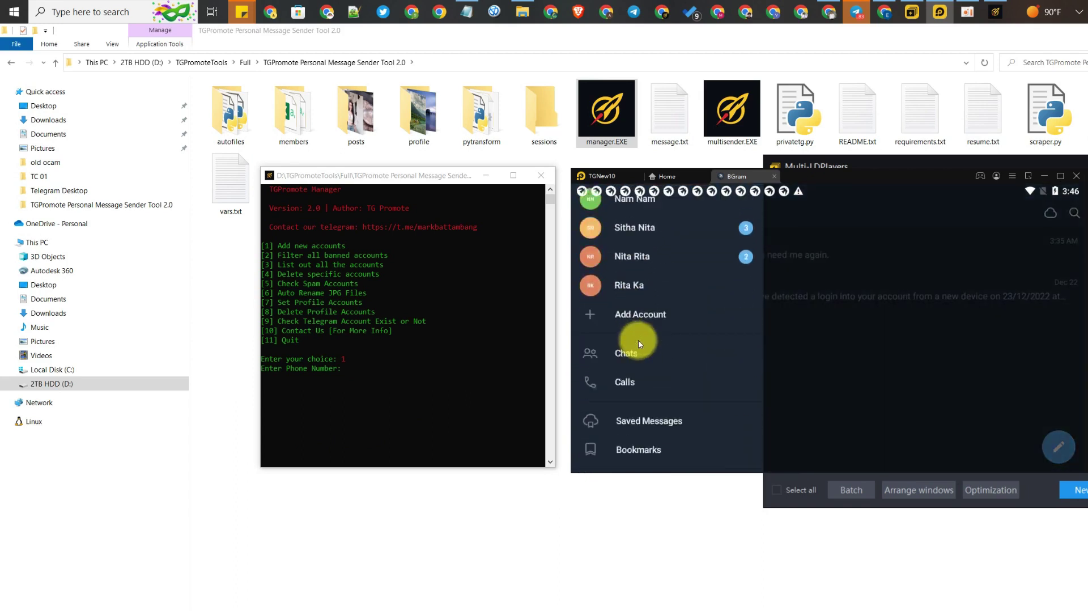
click(703, 424)
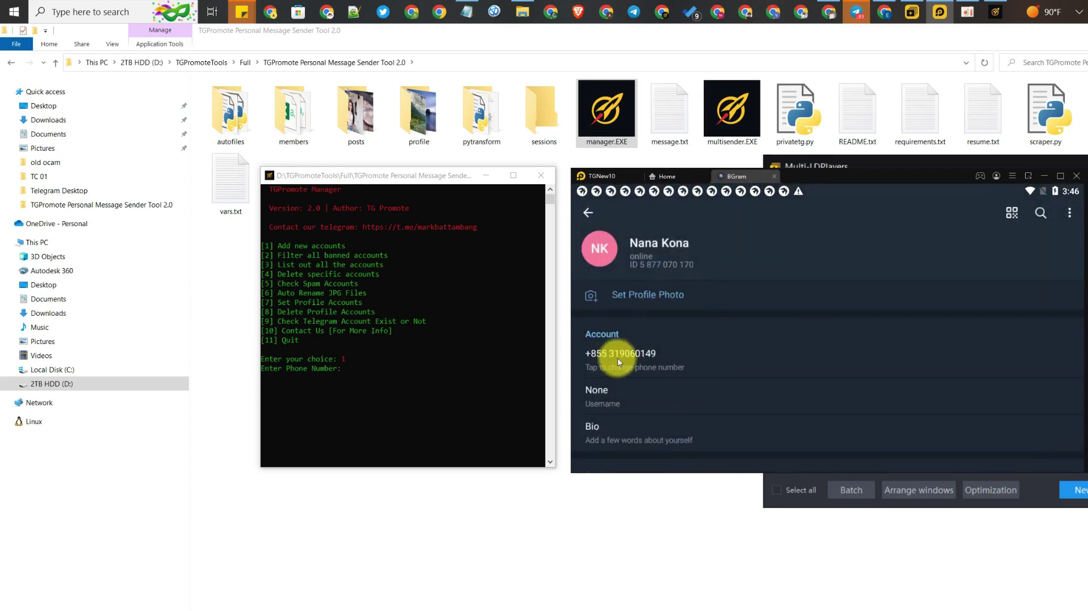
Enter that account's phone number in the manager console and supply the Telegram login code
click(441, 359)
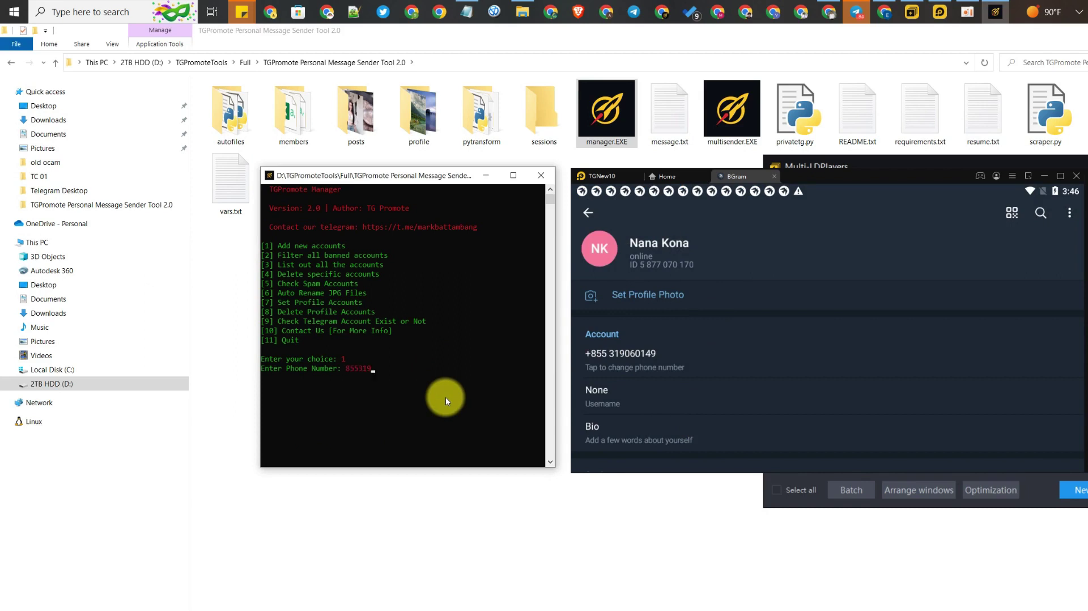
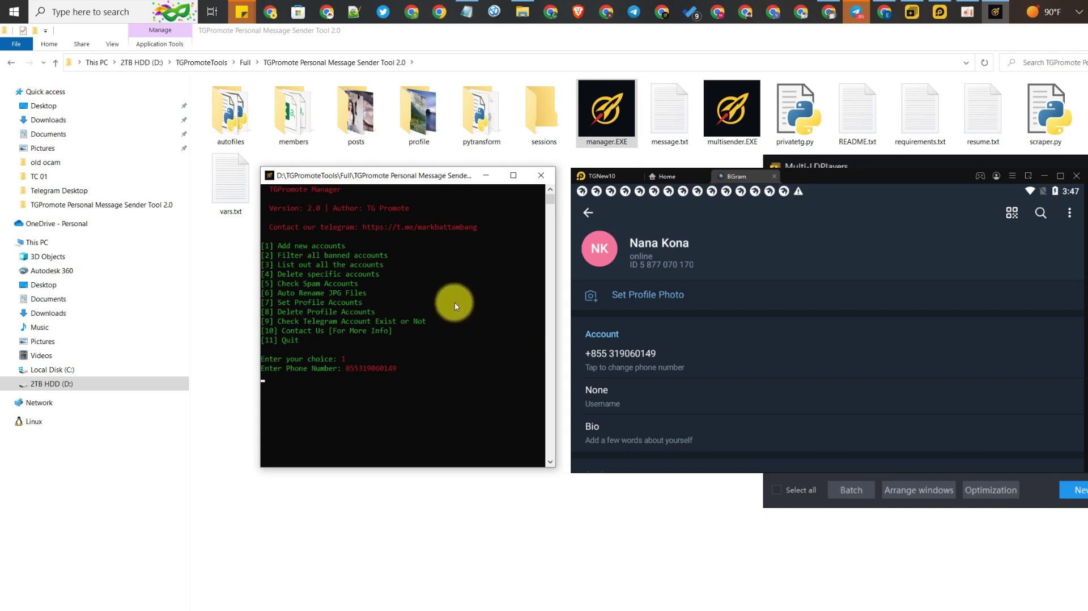
click(590, 212)
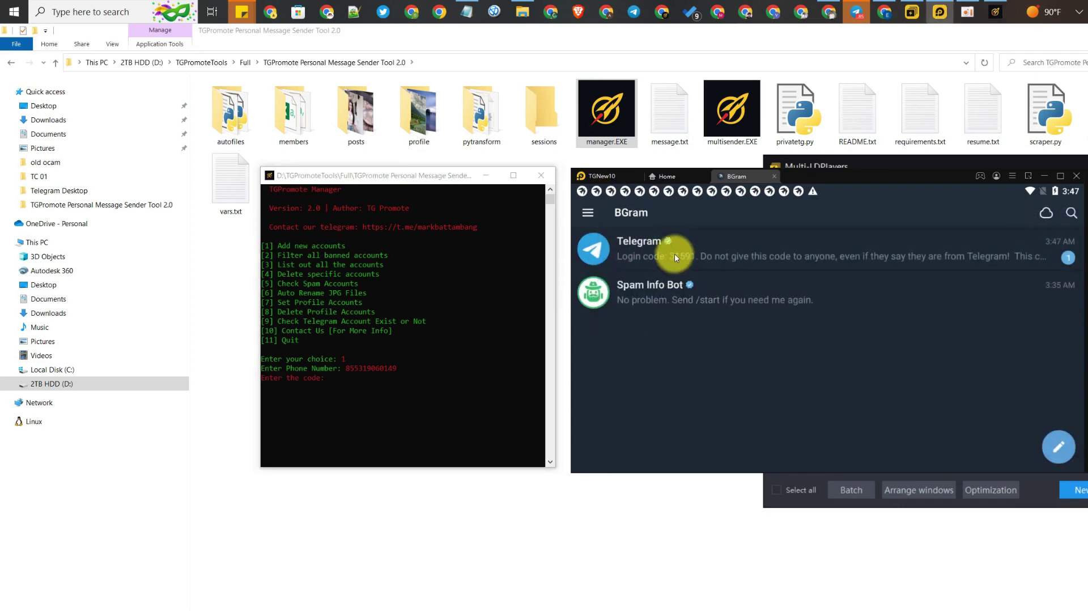
click(410, 368)
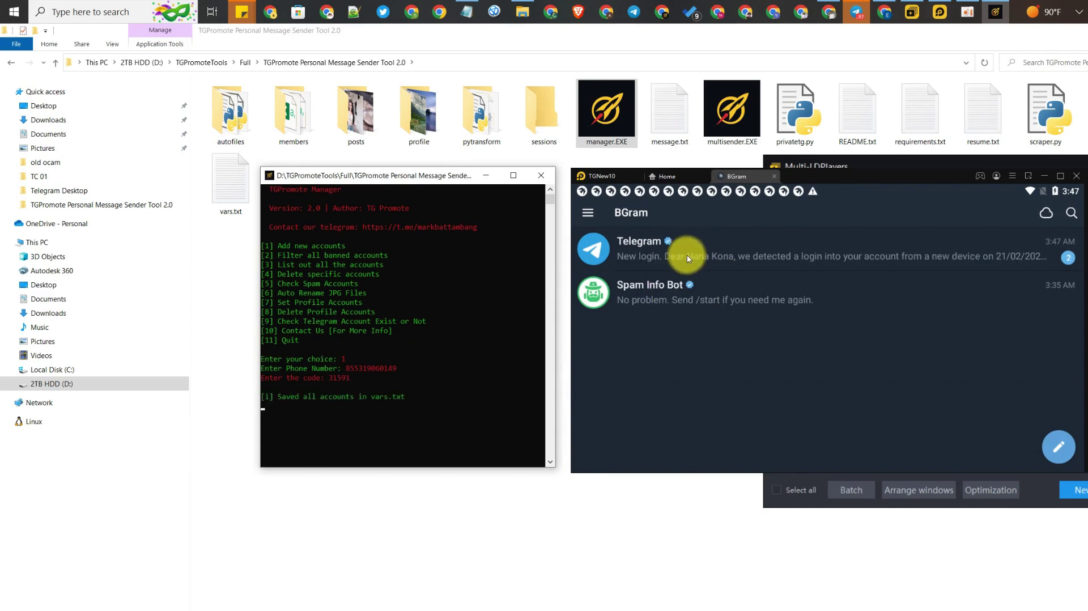
click(588, 212)
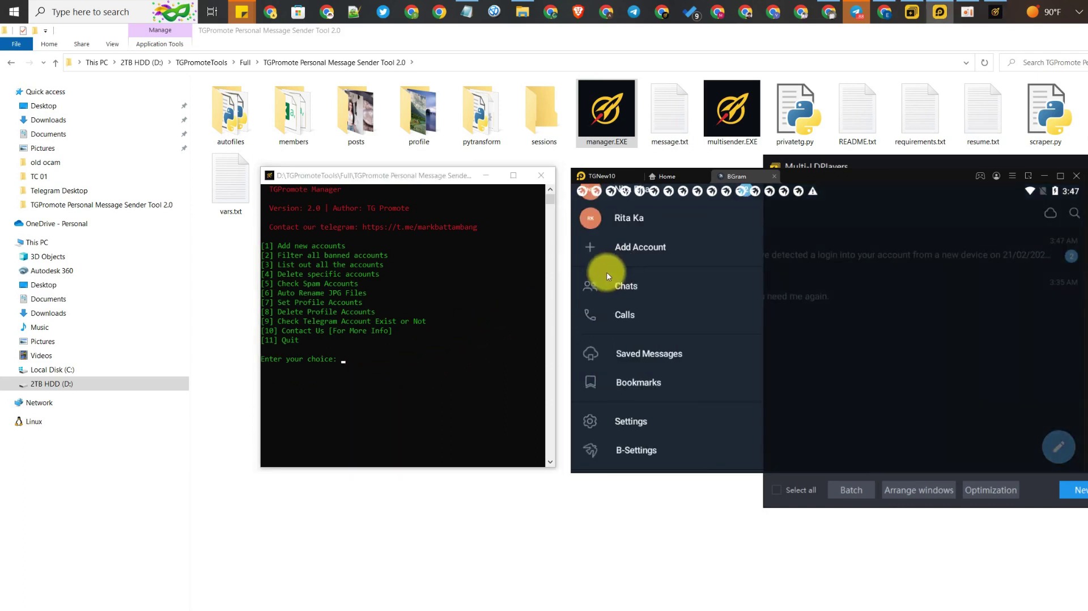
Switch BGram to the third account and view its settings for the phone number
click(638, 342)
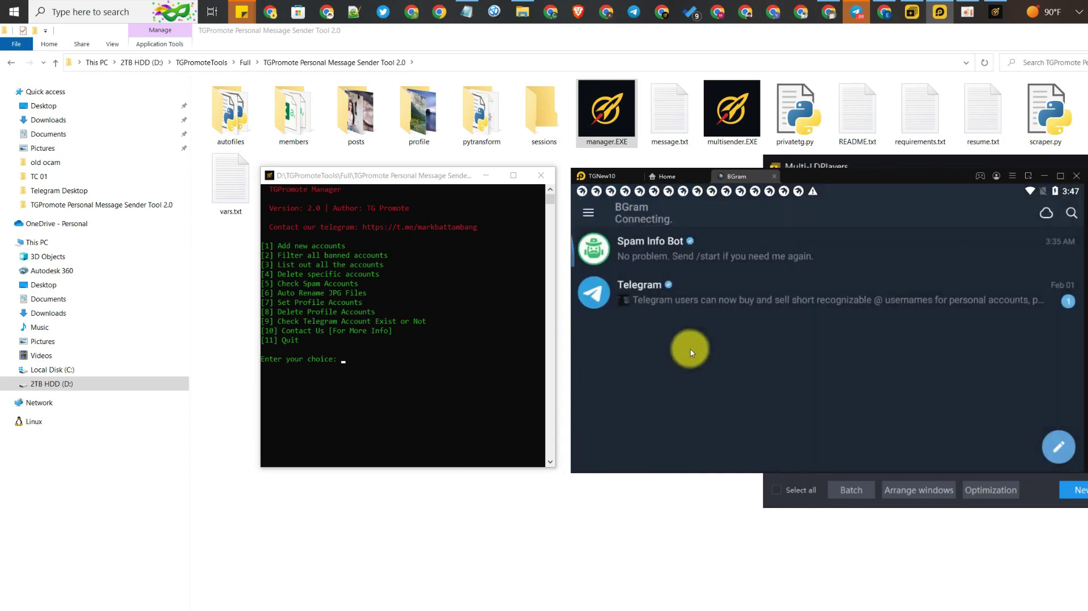
click(592, 207)
scroll(631, 331, down, 5)
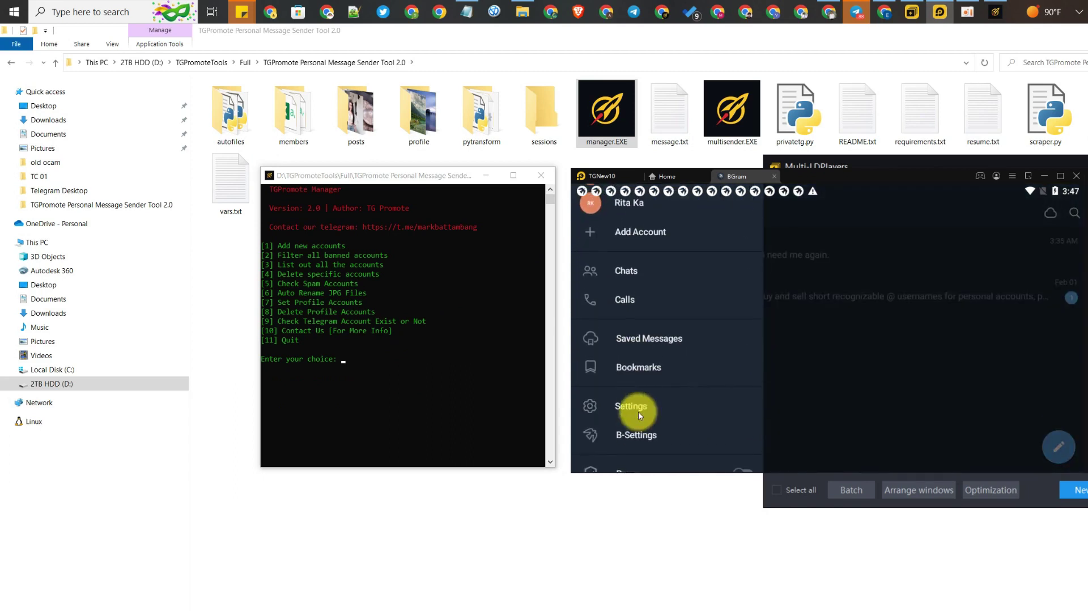
click(640, 416)
List saved accounts with option 3, return to the menu, and choose 1 to add another
click(360, 379)
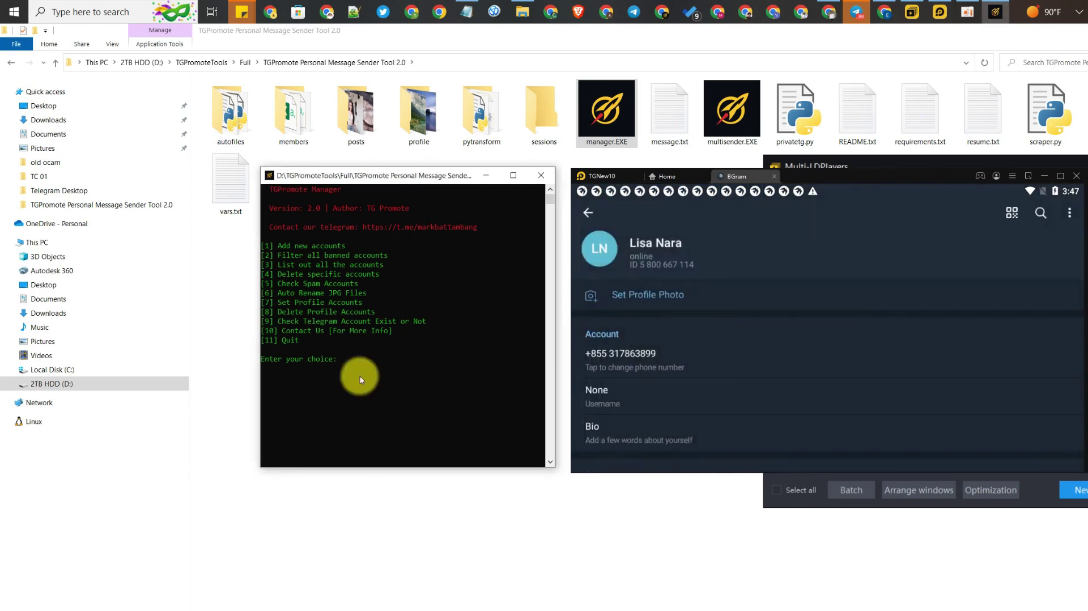
text(3)
key(Return)
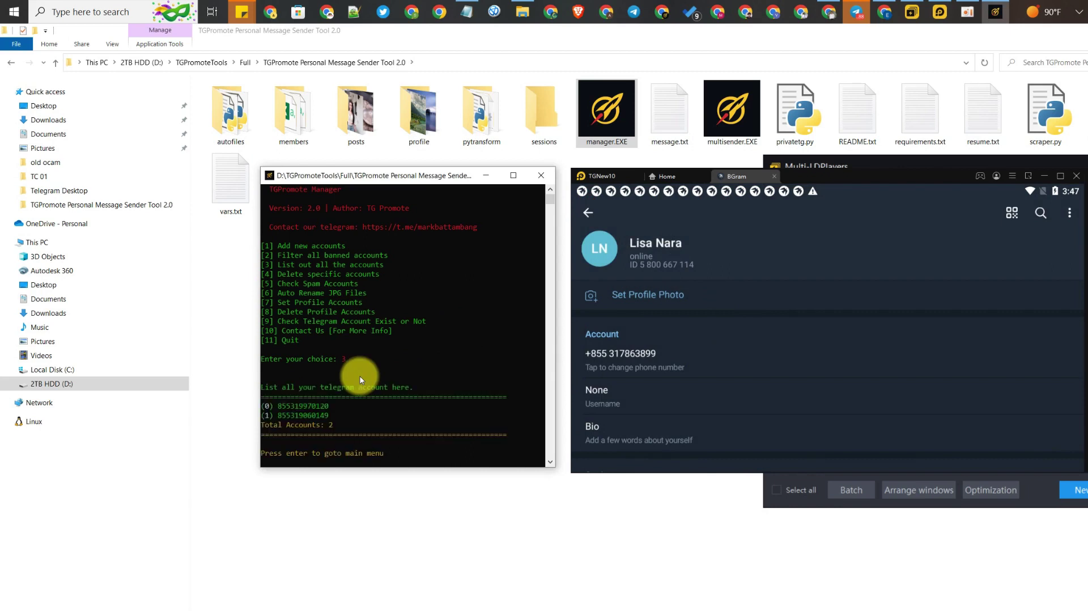
key(Return)
text(1)
key(Return)
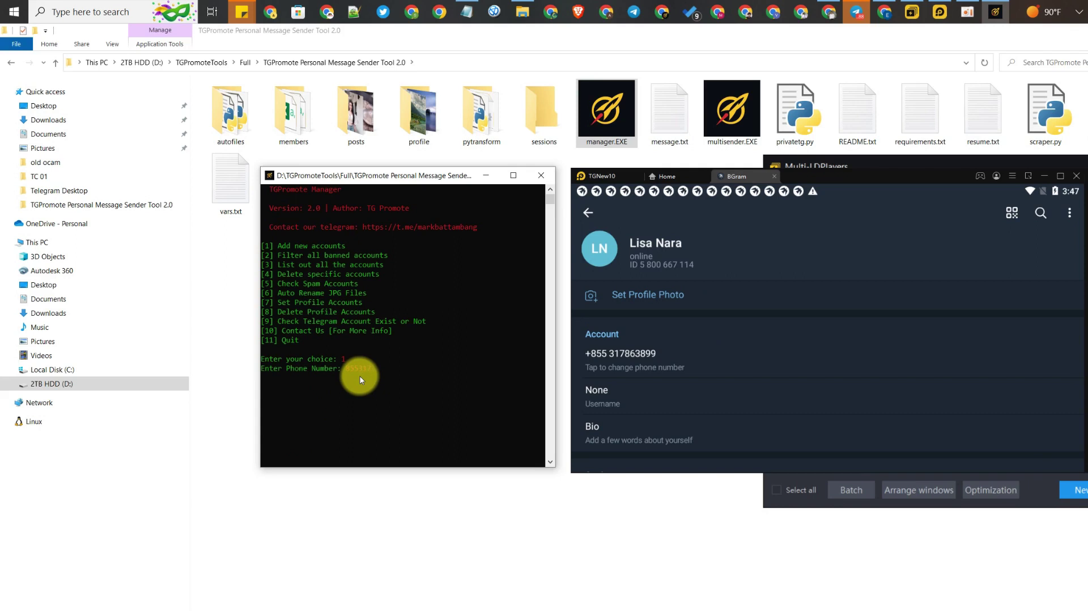
Enter the third account's phone number and its Telegram login code in the console
click(587, 213)
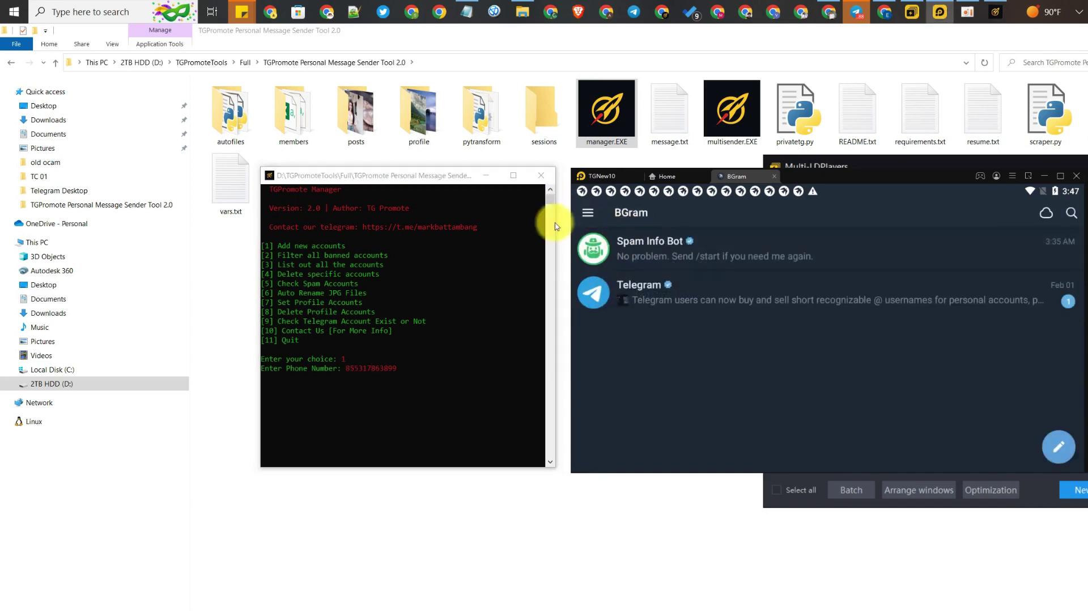
click(462, 185)
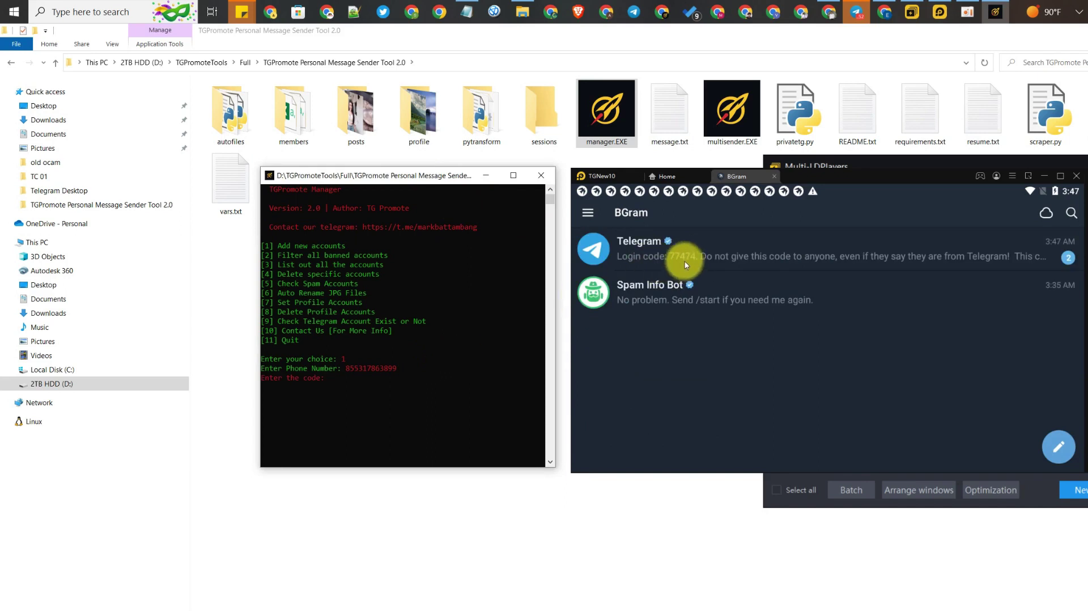
click(478, 332)
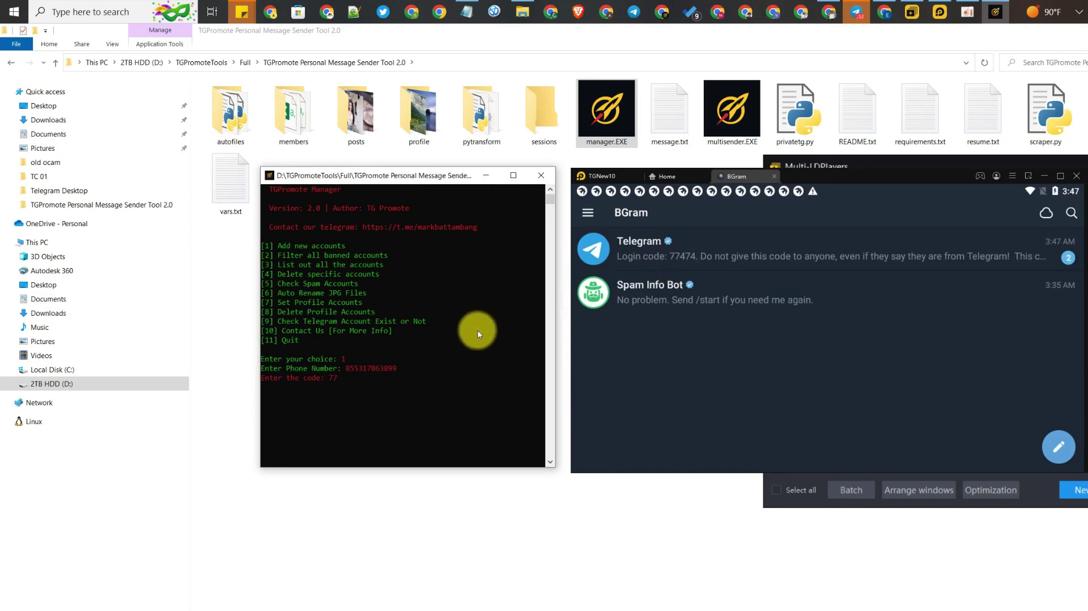
key(Return)
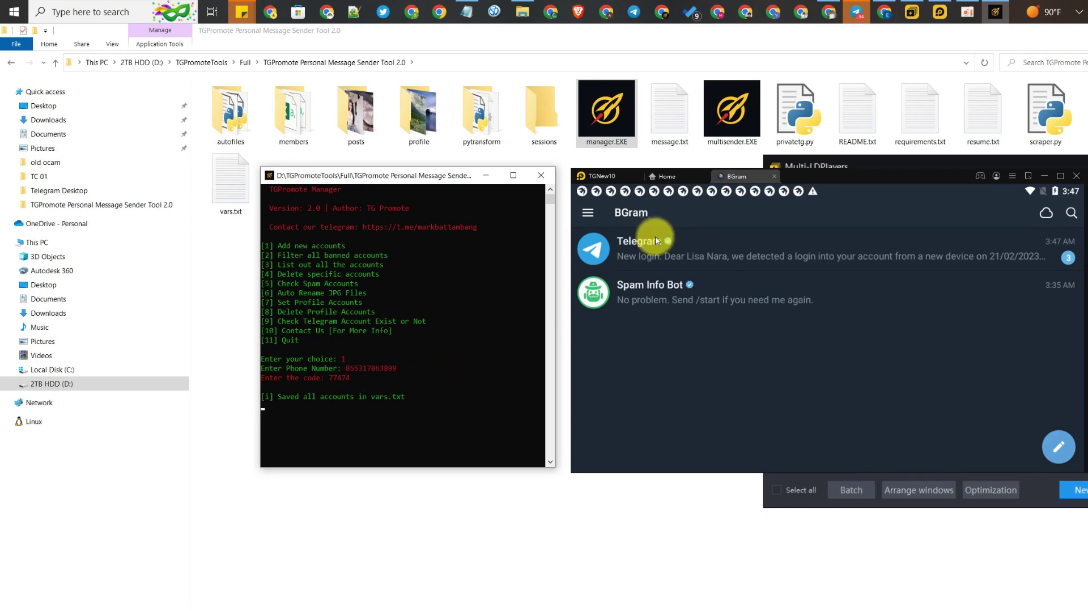
List the accounts to confirm a total of 3, then close the manager console
text(3)
key(Return)
double_click(330, 434)
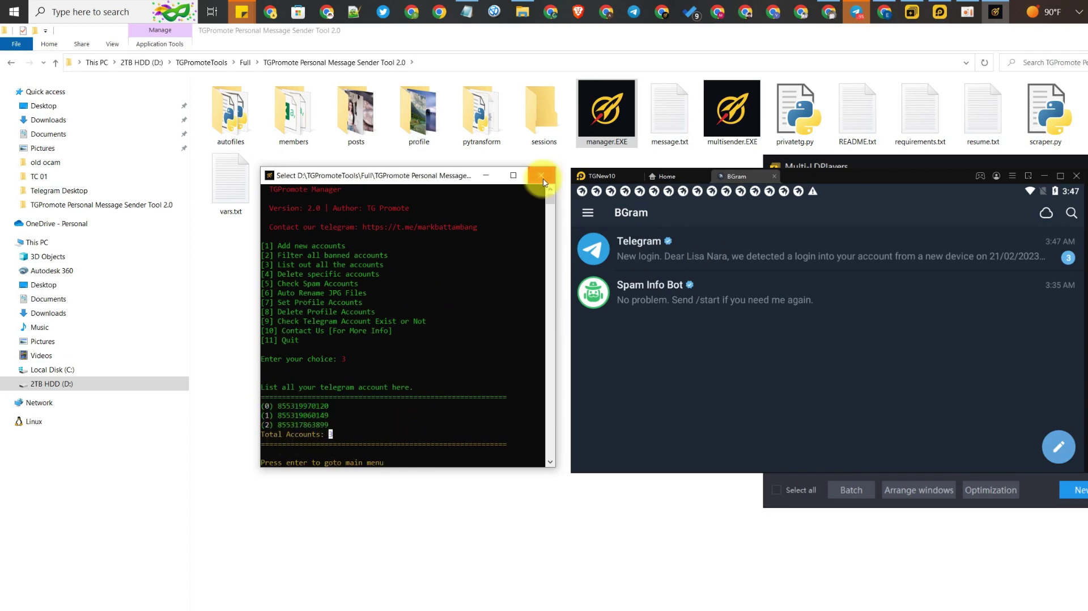
click(543, 177)
click(852, 12)
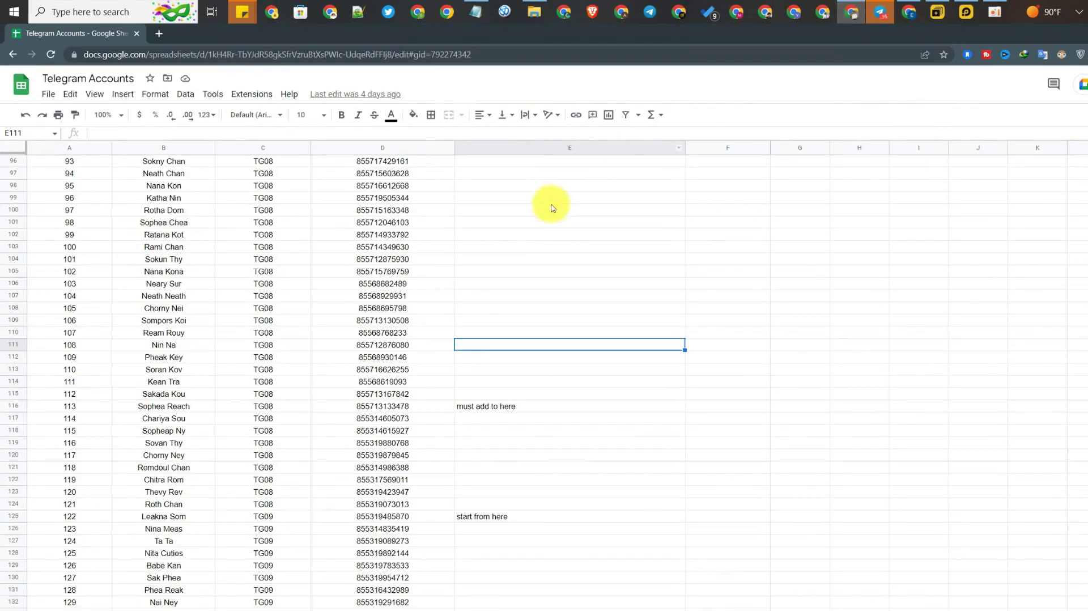
Look over the index, account name, group and phone number columns from row 97 down
drag(73, 173, 85, 577)
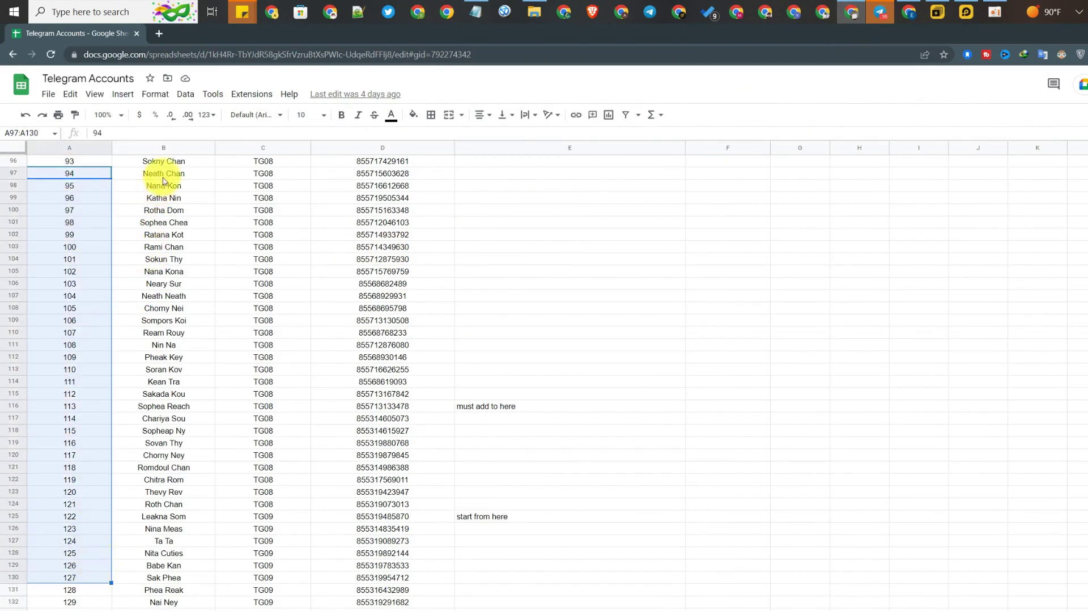
drag(163, 181, 163, 406)
click(164, 406)
drag(263, 187, 262, 376)
click(385, 235)
drag(385, 173, 371, 381)
click(374, 357)
Copy the phone number in cell D103 and switch to File Explorer
click(383, 248)
right_click(382, 248)
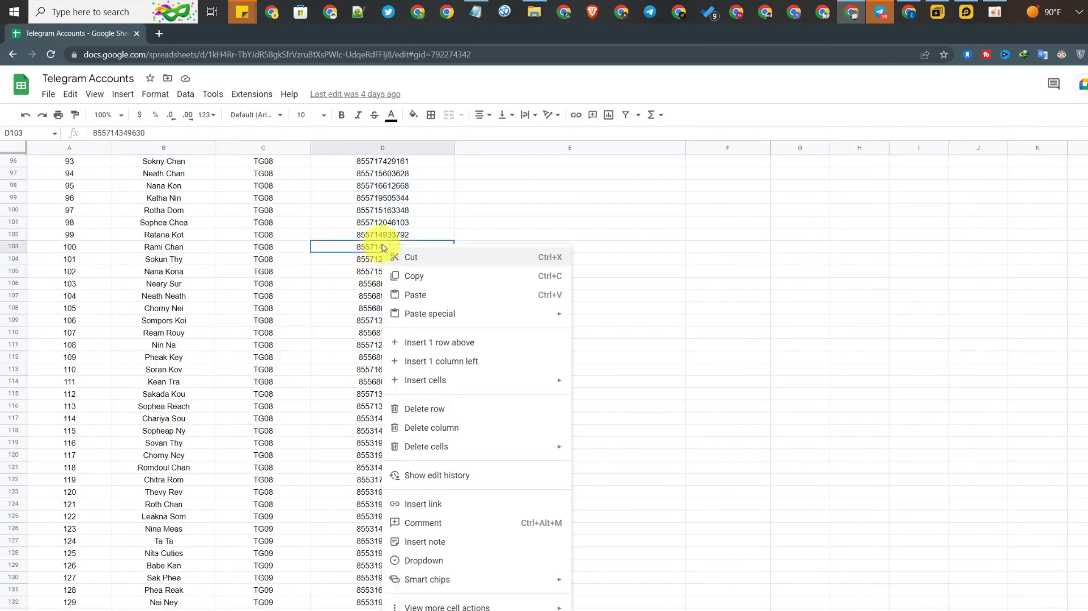
click(418, 278)
click(403, 236)
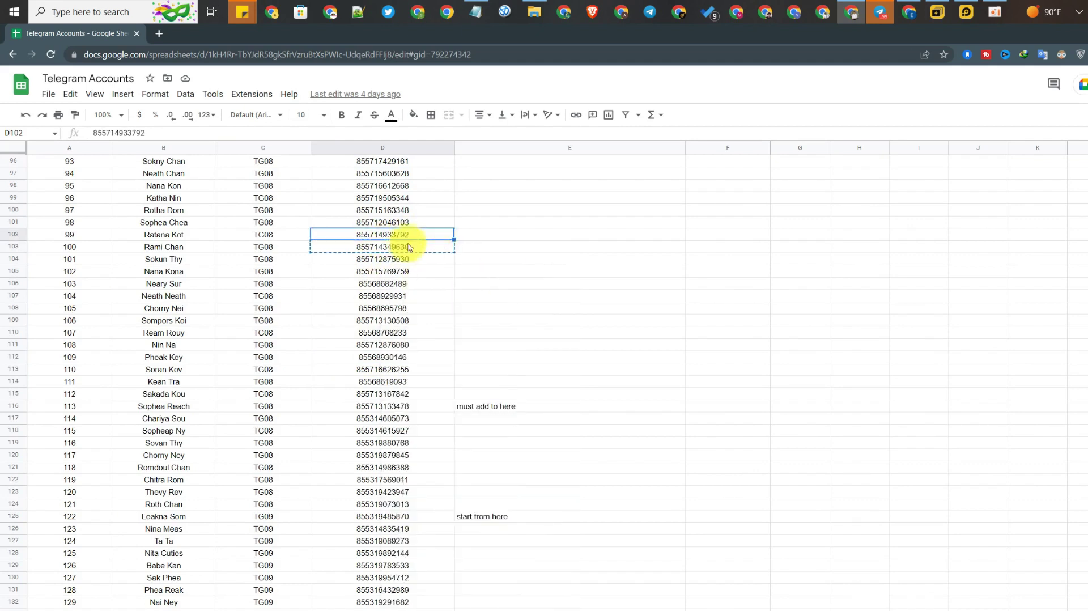
click(408, 284)
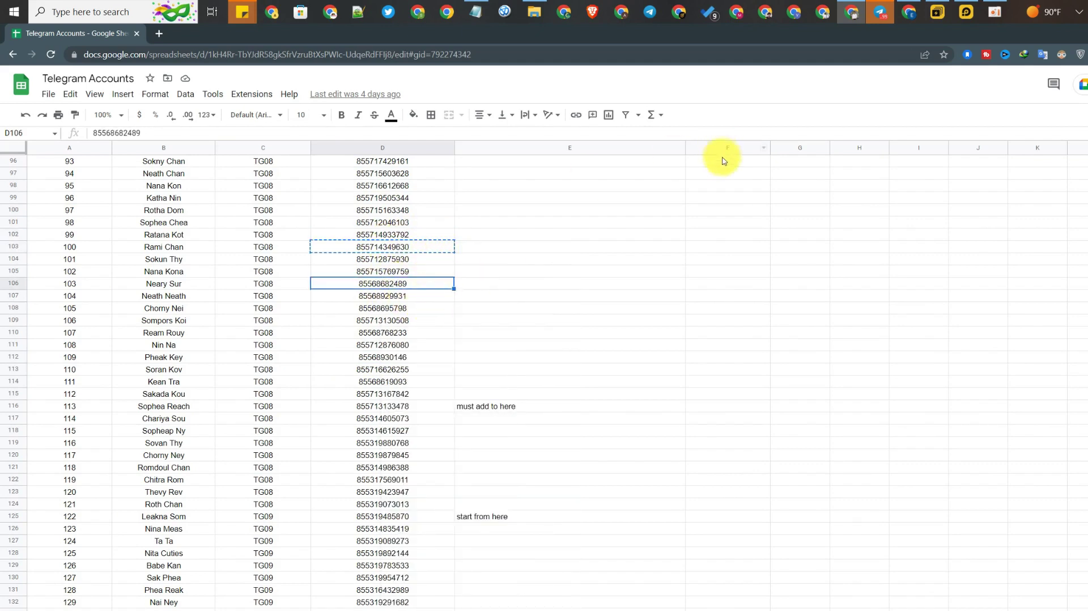
key(alt+Tab)
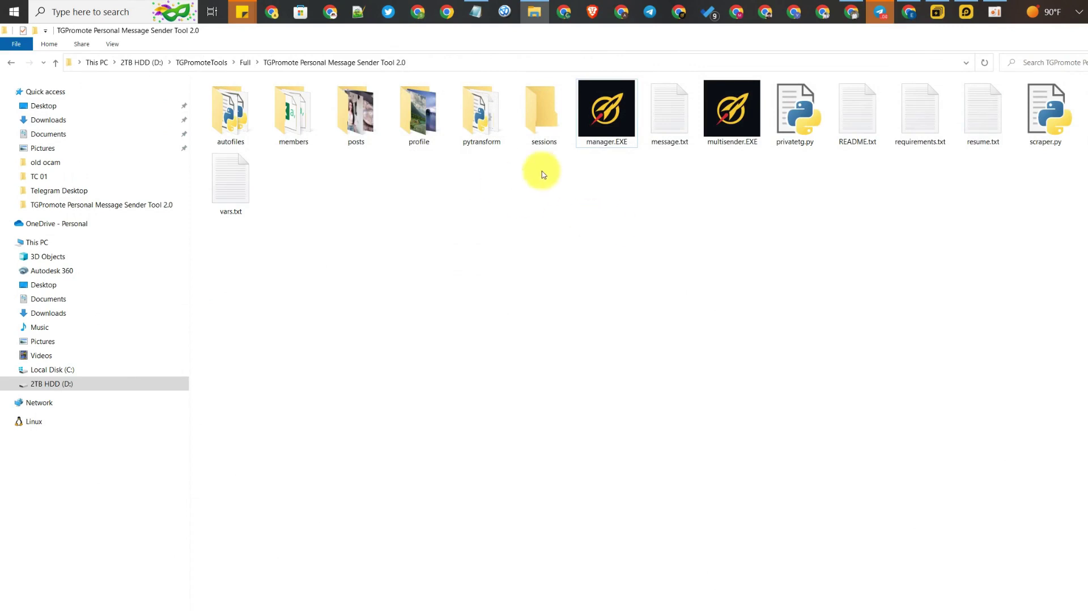
Refresh the tool folder and briefly launch then close the public and private scraper consoles
right_click(578, 215)
click(647, 256)
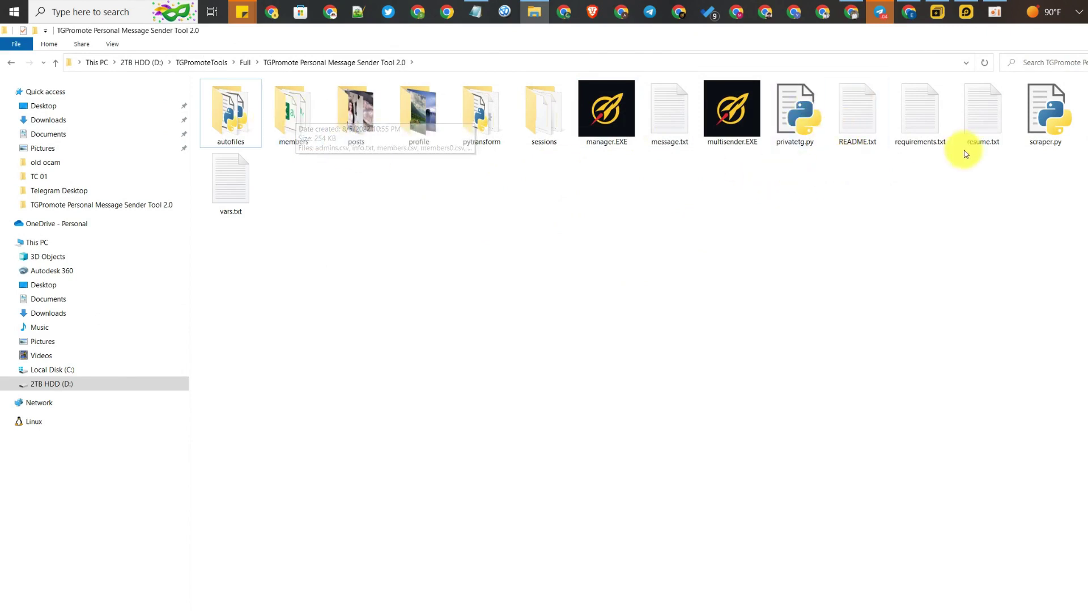
double_click(1056, 117)
drag(393, 103, 610, 187)
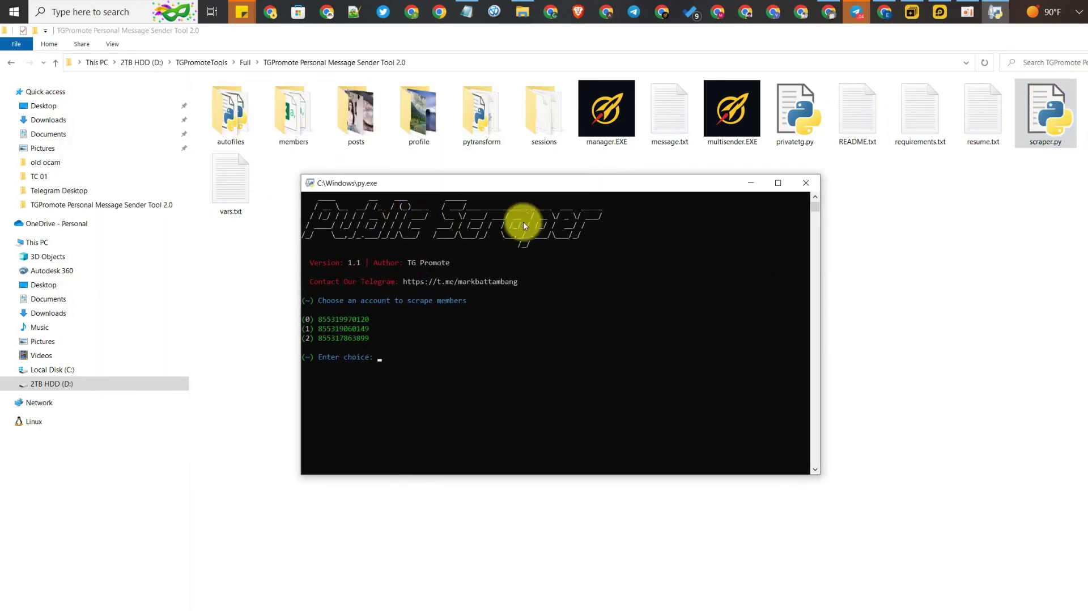
click(806, 182)
double_click(795, 113)
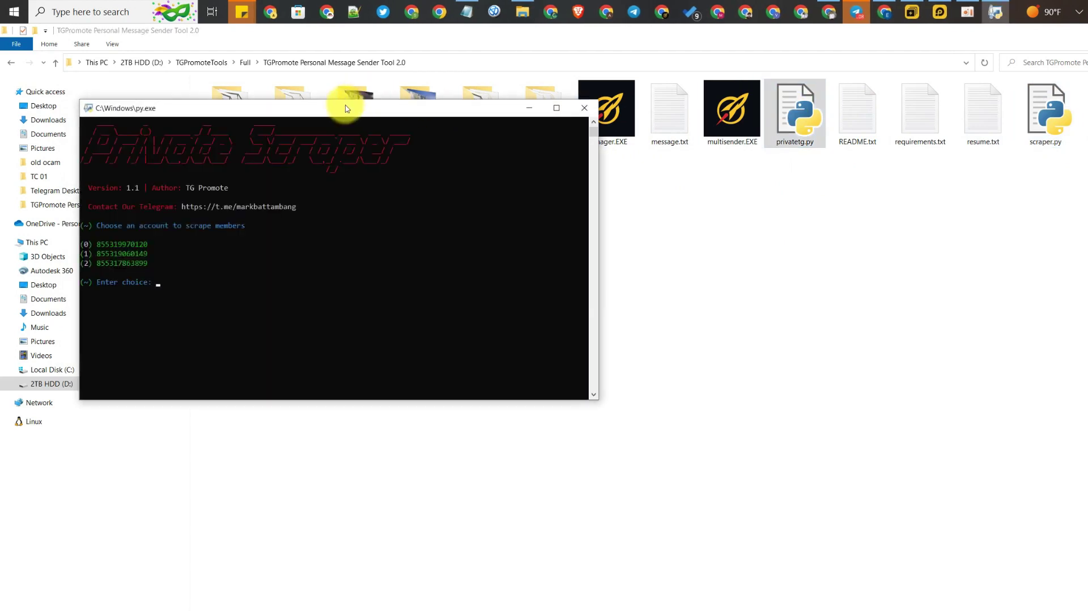
drag(347, 108, 586, 218)
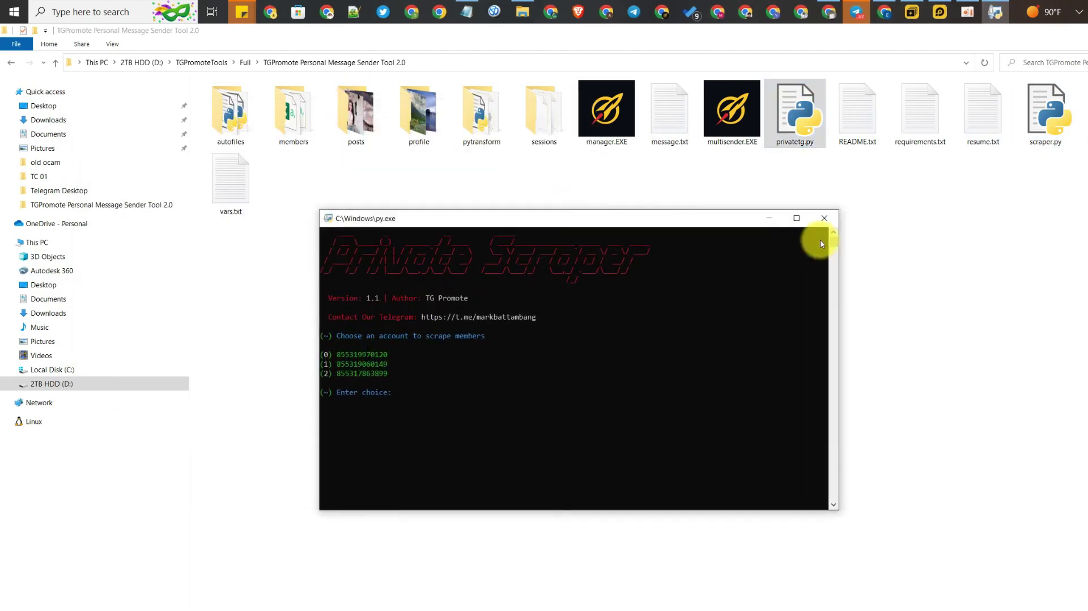
click(822, 225)
Relaunch scraper.py and choose account 0 for scraping
double_click(1045, 113)
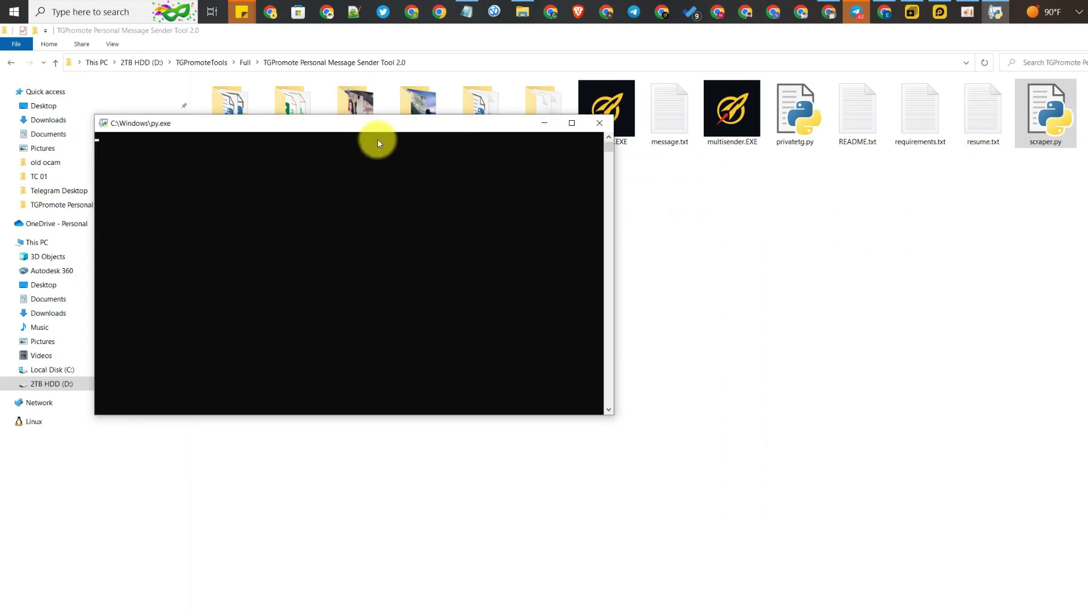
drag(381, 126, 592, 202)
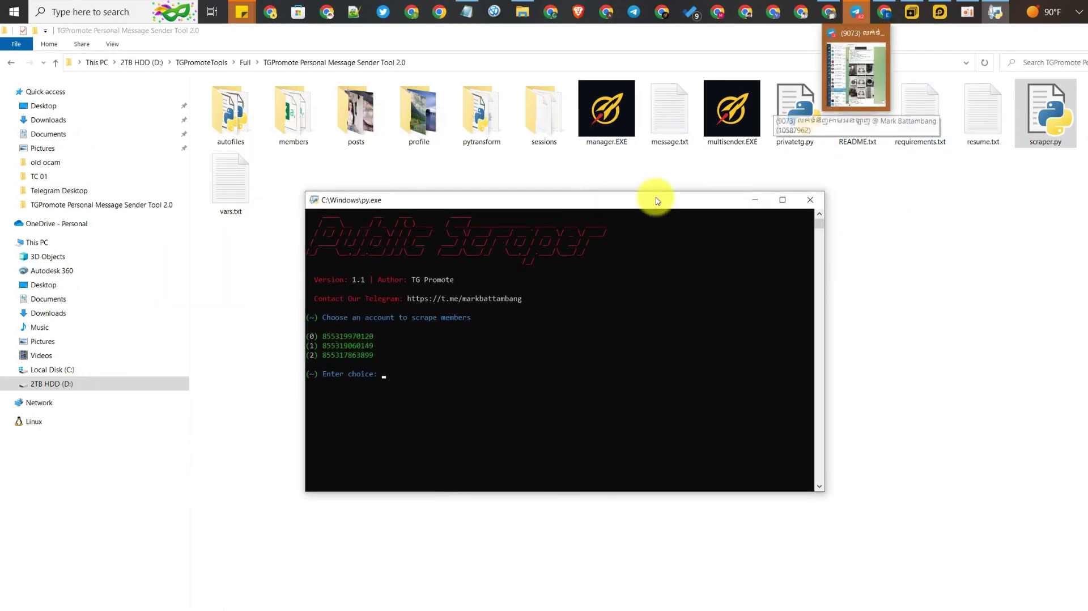
drag(586, 200, 606, 177)
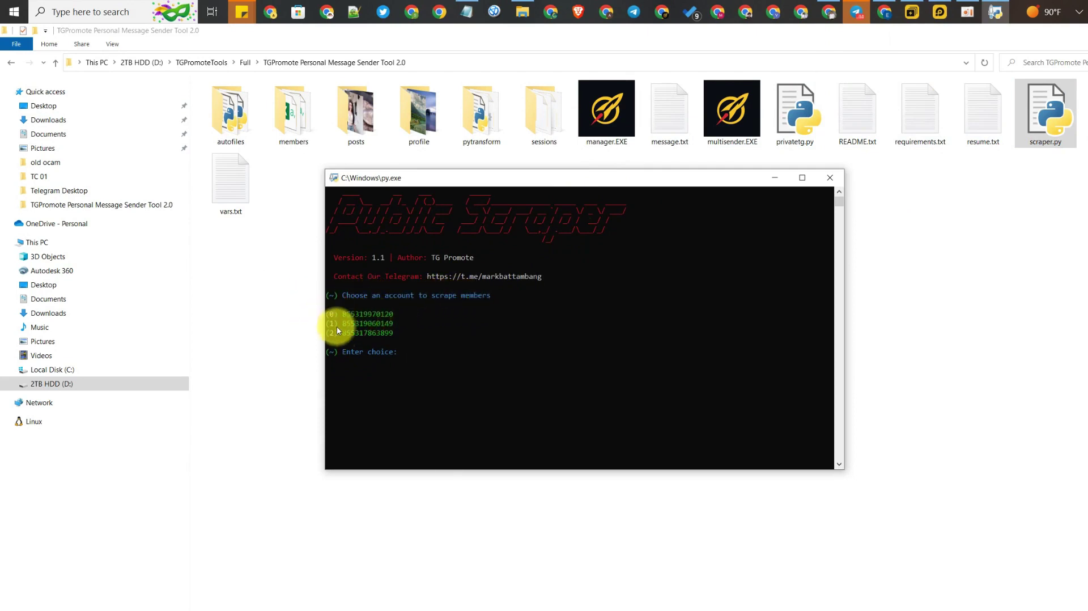
text(0)
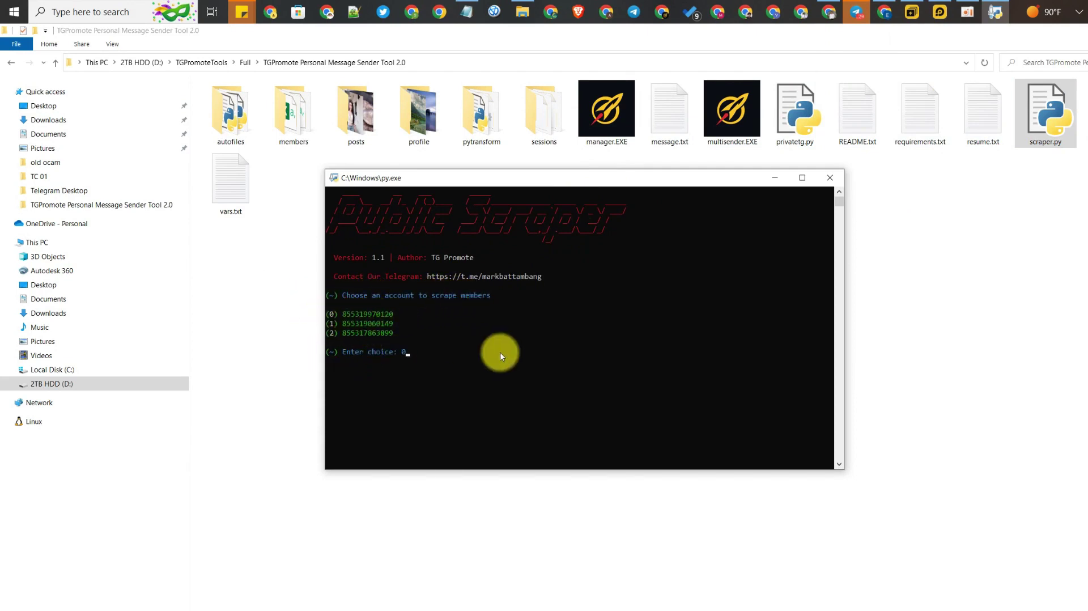
key(Return)
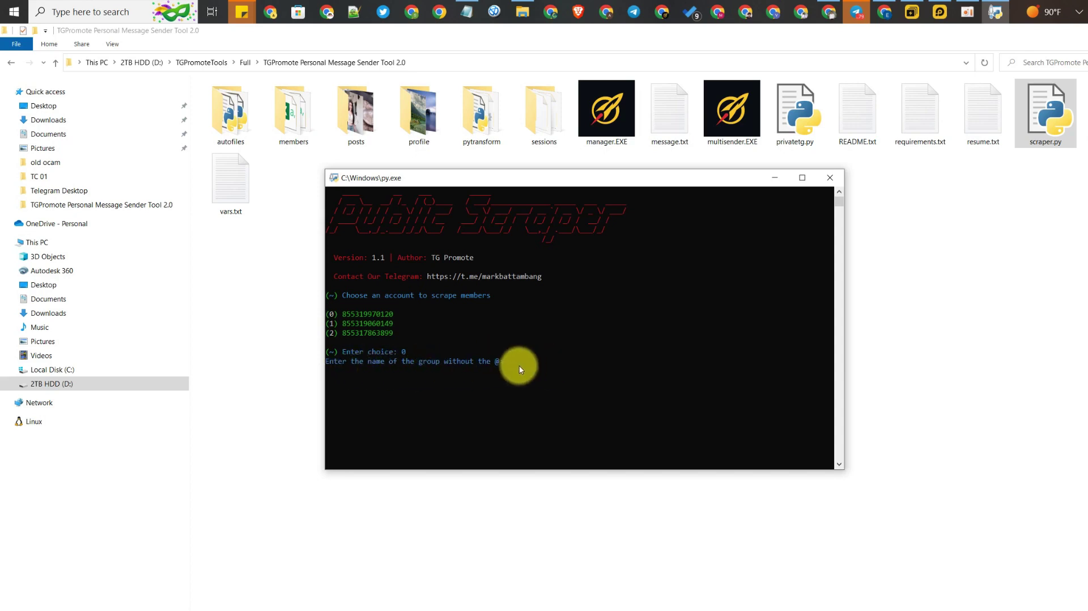
click(857, 13)
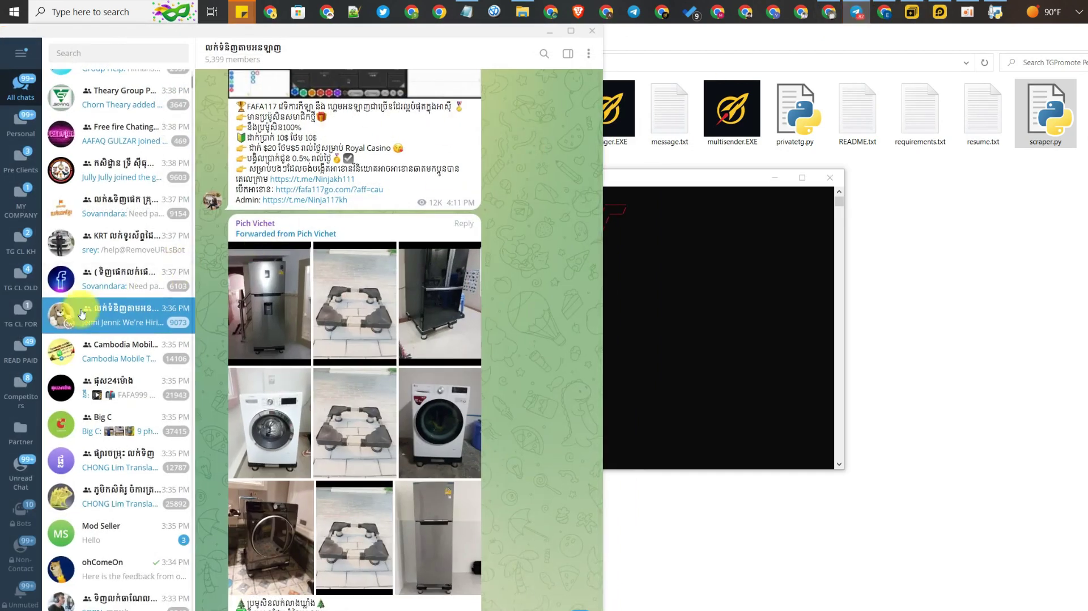
Find the 5,399-member buy-and-sell group and copy its t.me/postalltime link from Group Info
scroll(73, 214, up, 2)
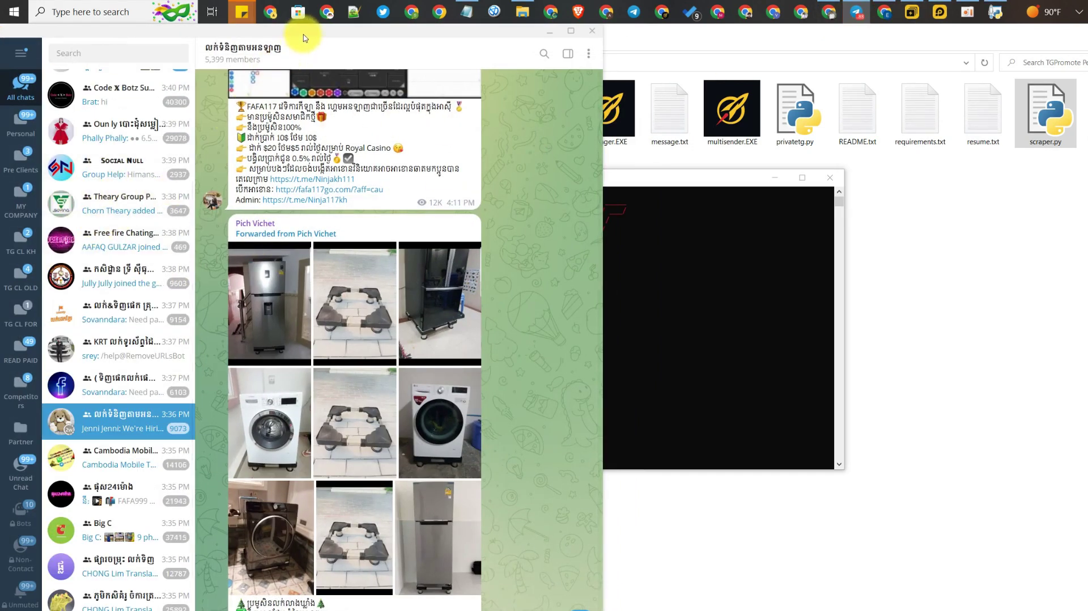
scroll(91, 243, down, 3)
click(103, 209)
click(109, 164)
scroll(110, 226, down, 2)
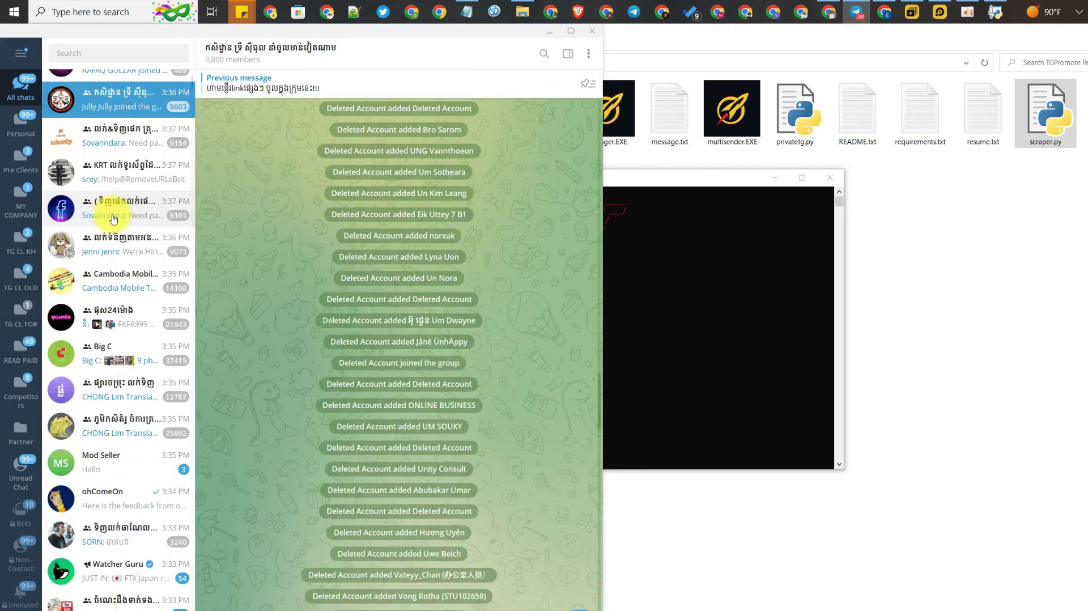
click(113, 225)
click(113, 252)
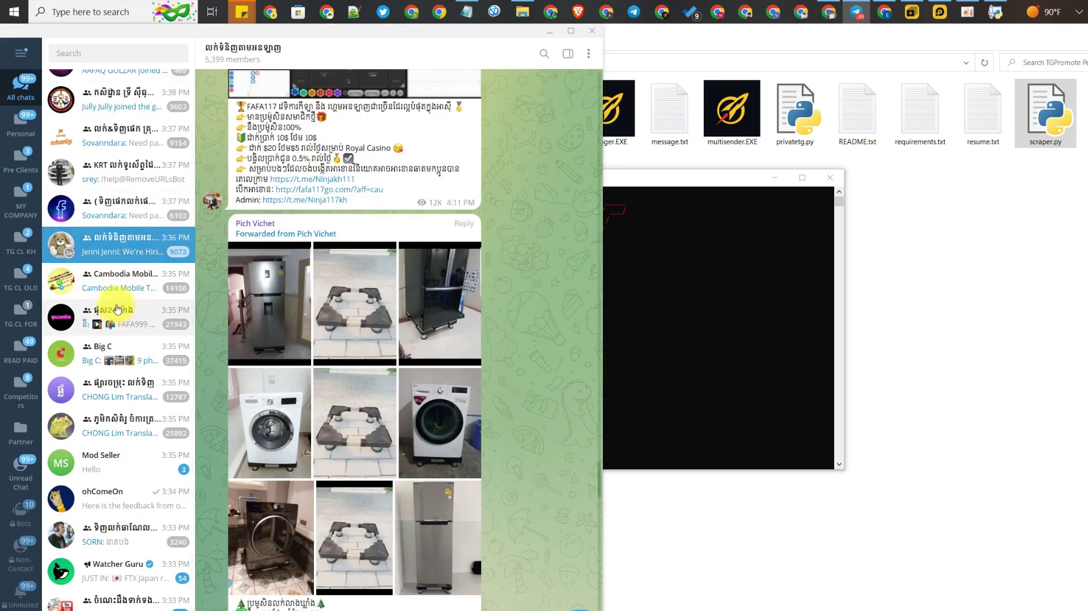
click(248, 50)
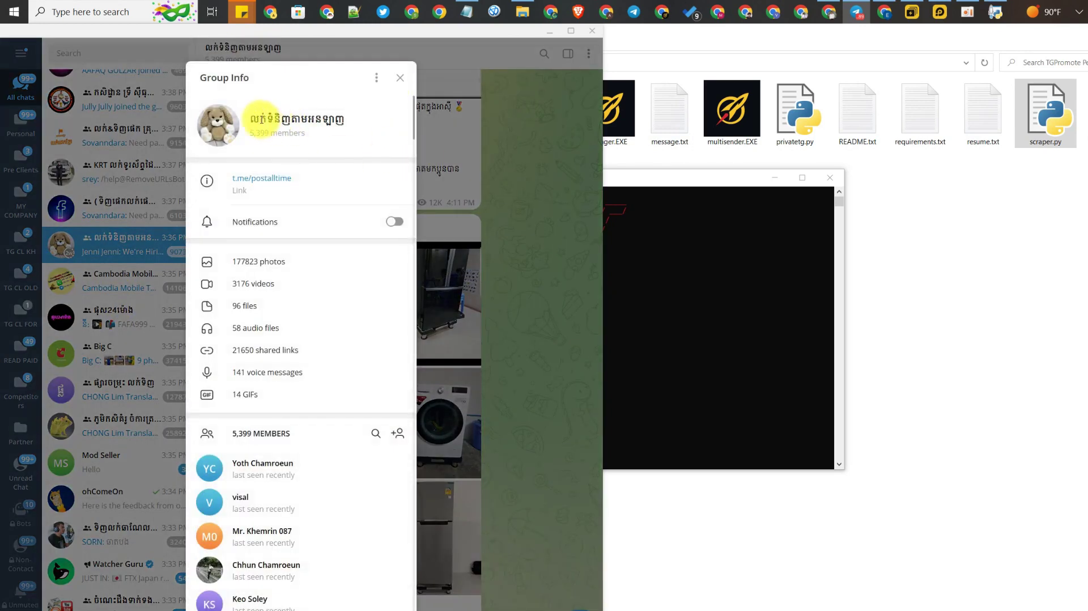
click(262, 179)
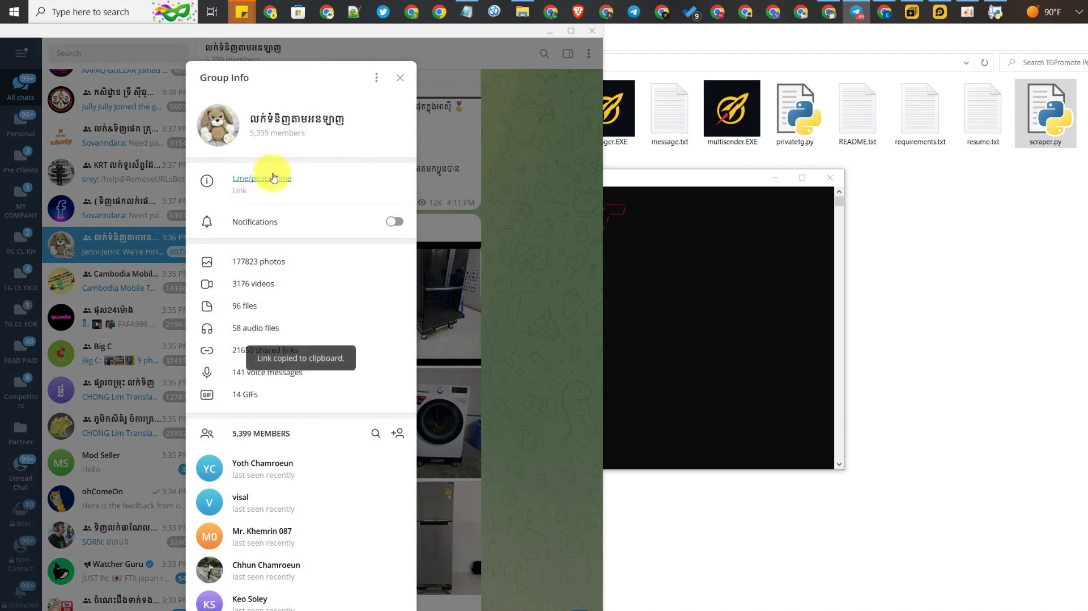
click(660, 190)
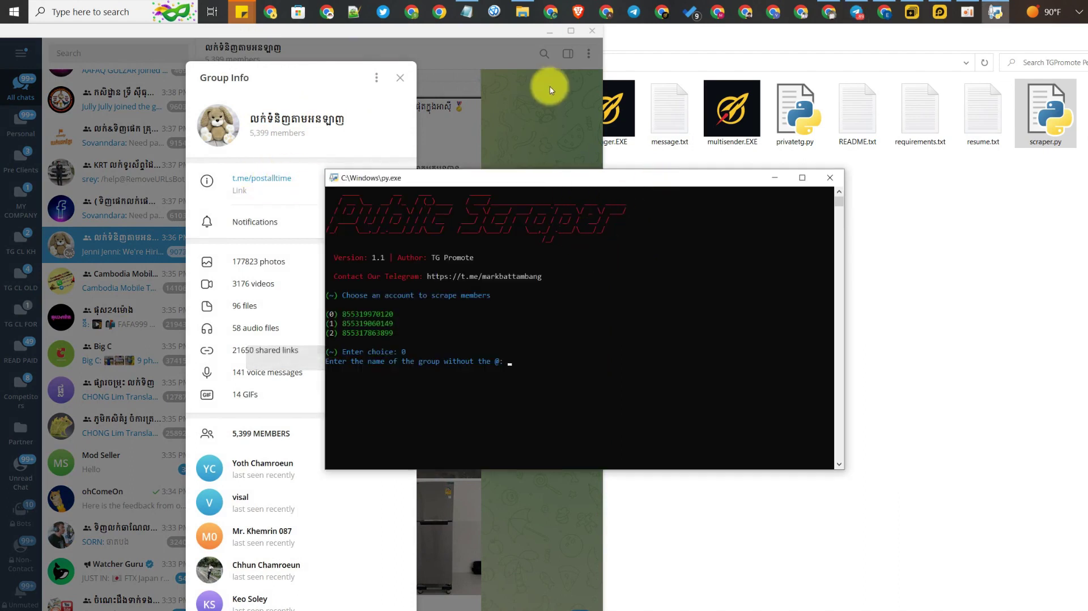
Write a 'Group To Scrape' note line with the postalltime link in Notepad
click(468, 11)
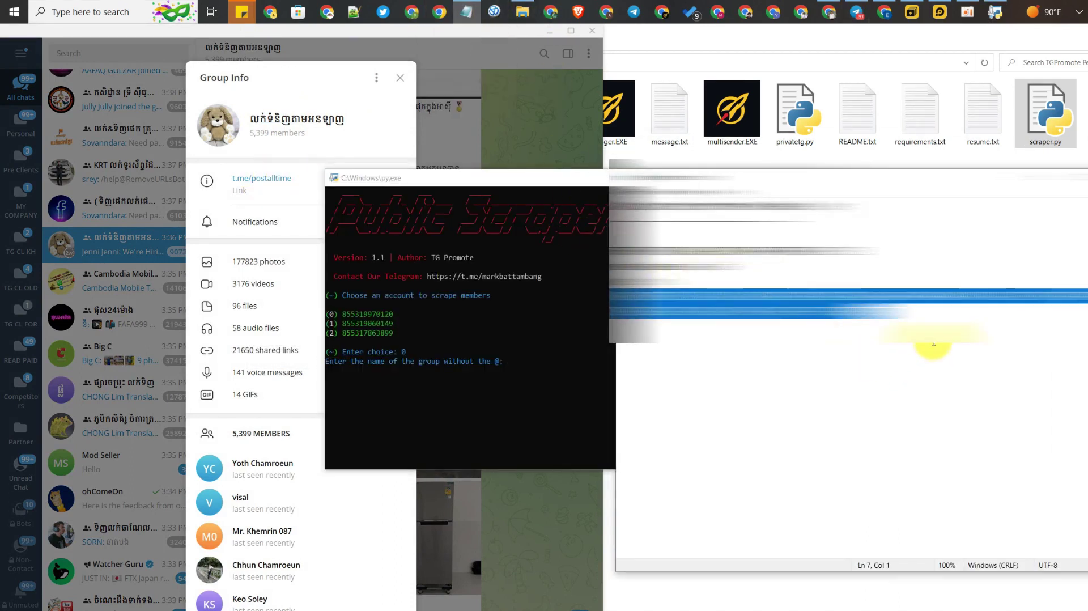
key(Return)
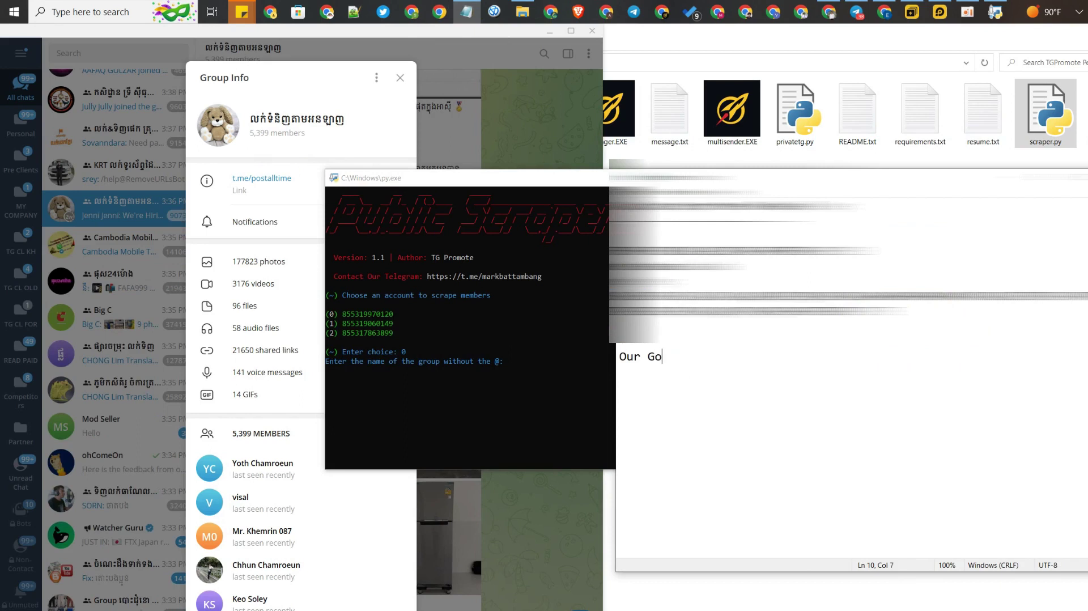
text(Our Group To Scrape: https://t.me/postalltime)
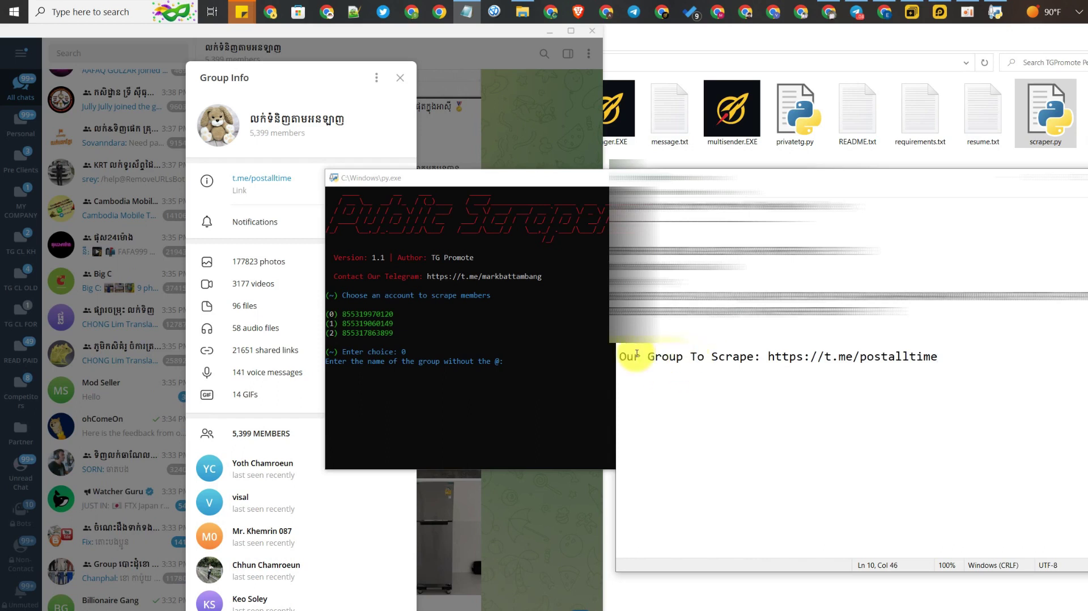
drag(638, 353, 619, 354)
key(BackSpace)
click(712, 356)
Copy 'postalltime' from the link and submit it at the scraper's group-name prompt
drag(831, 356, 932, 358)
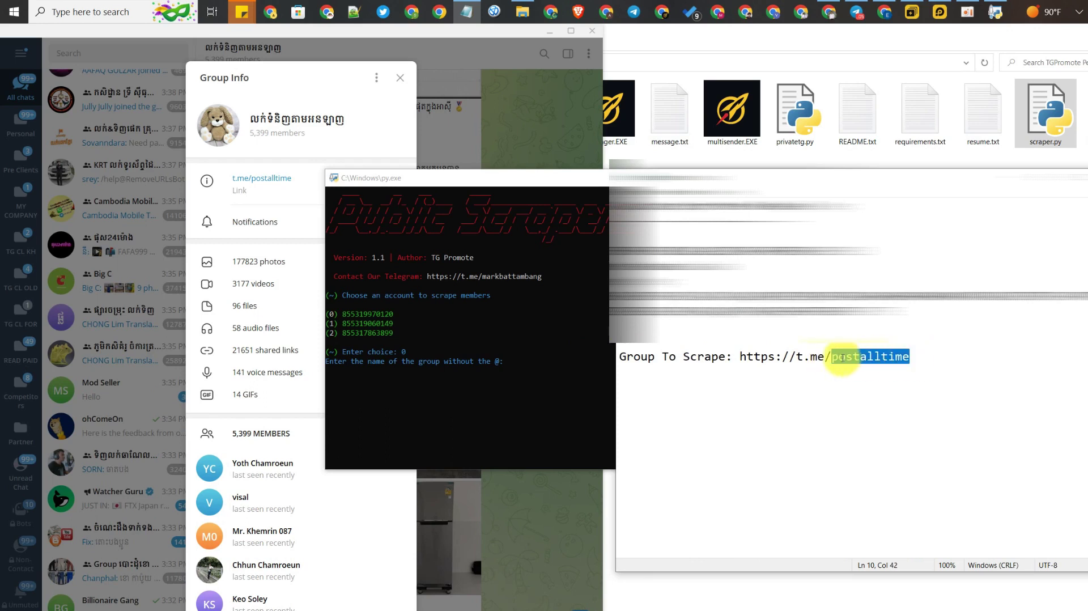
right_click(894, 361)
click(929, 394)
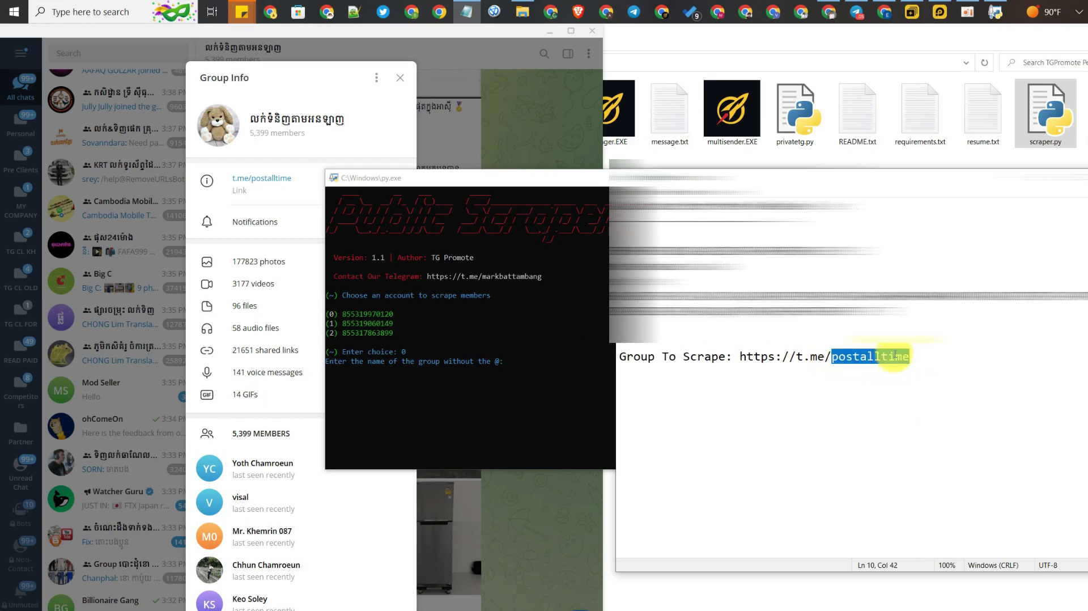
click(450, 308)
right_click(586, 358)
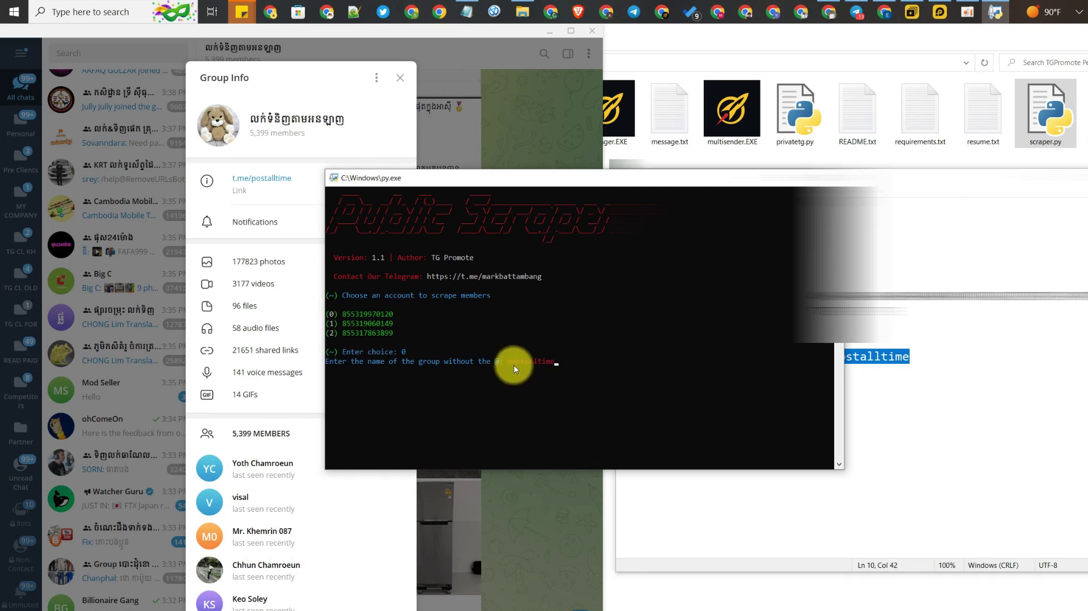
key(Return)
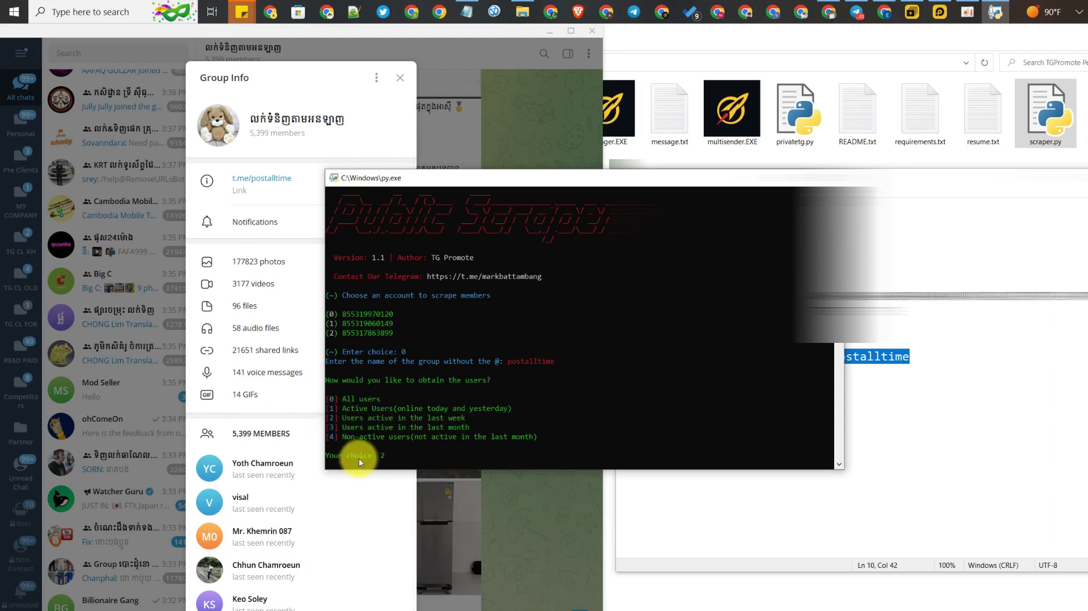
Scrape users active in the last week, answering y to save admins in a separate CSV
key(Return)
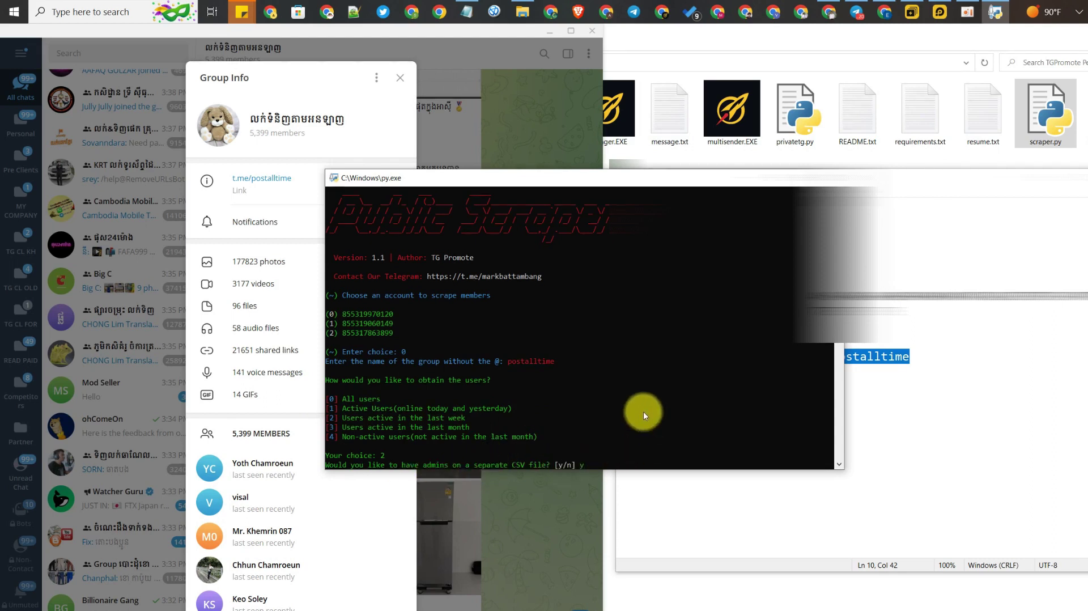
text(y)
key(Return)
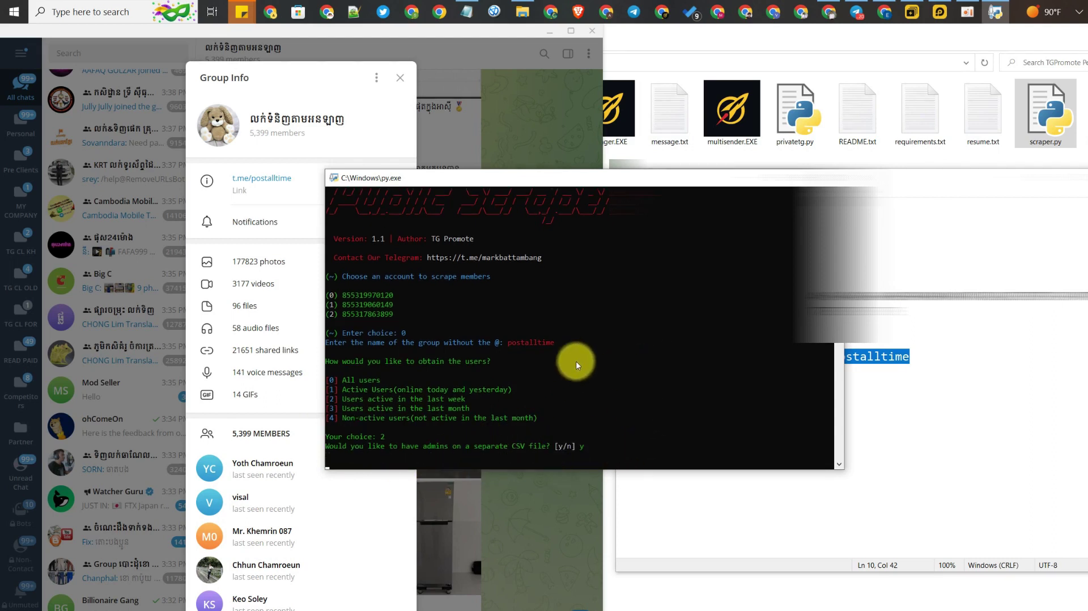
drag(626, 177, 739, 156)
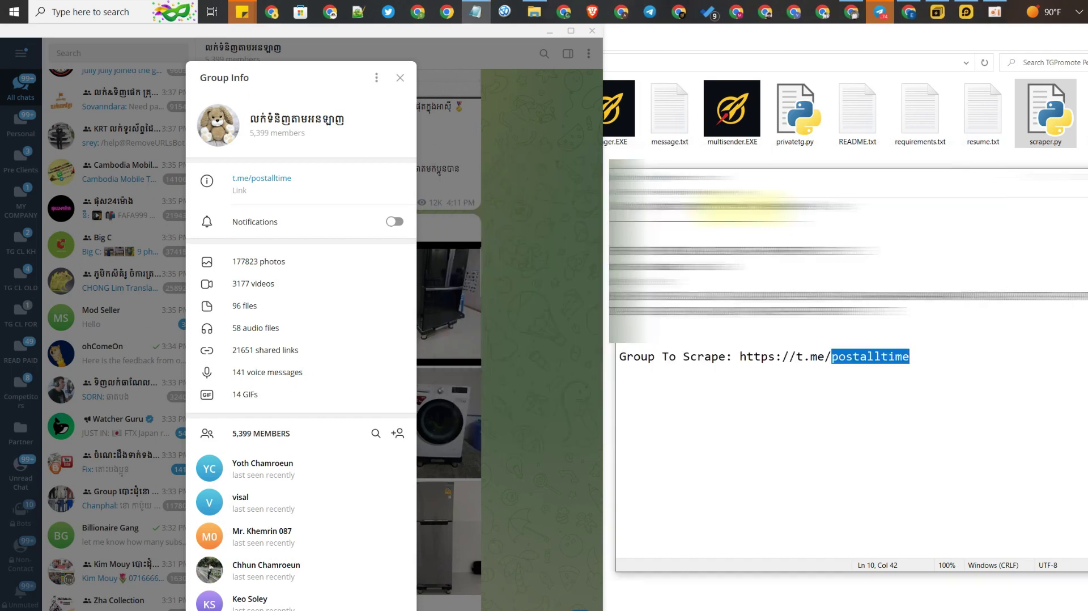
key(alt+Tab)
Open members.csv from the members folder in Excel and dismiss the Office popup
double_click(287, 109)
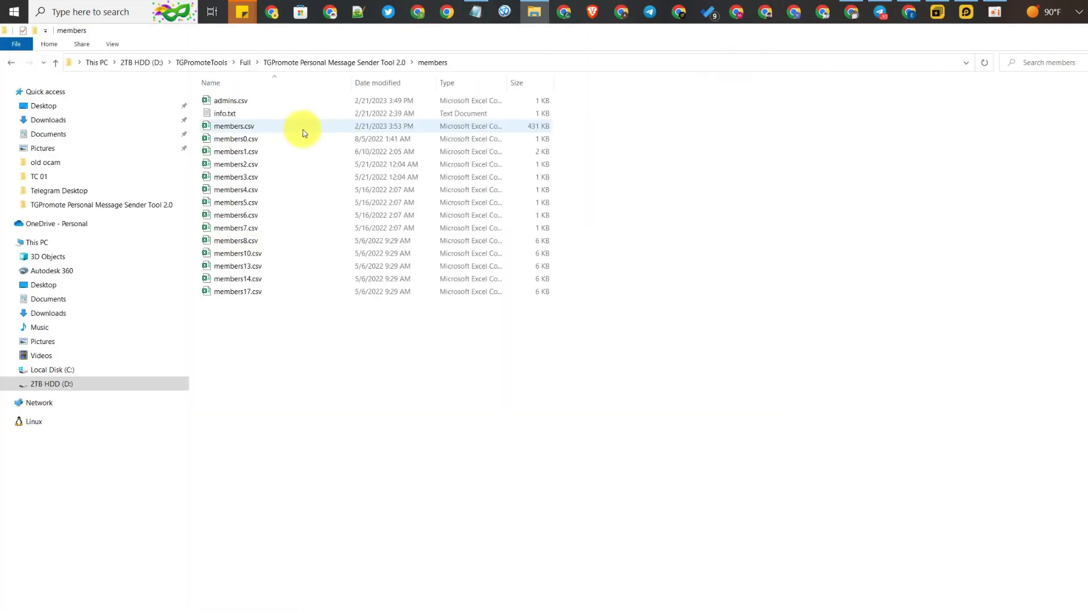
click(236, 128)
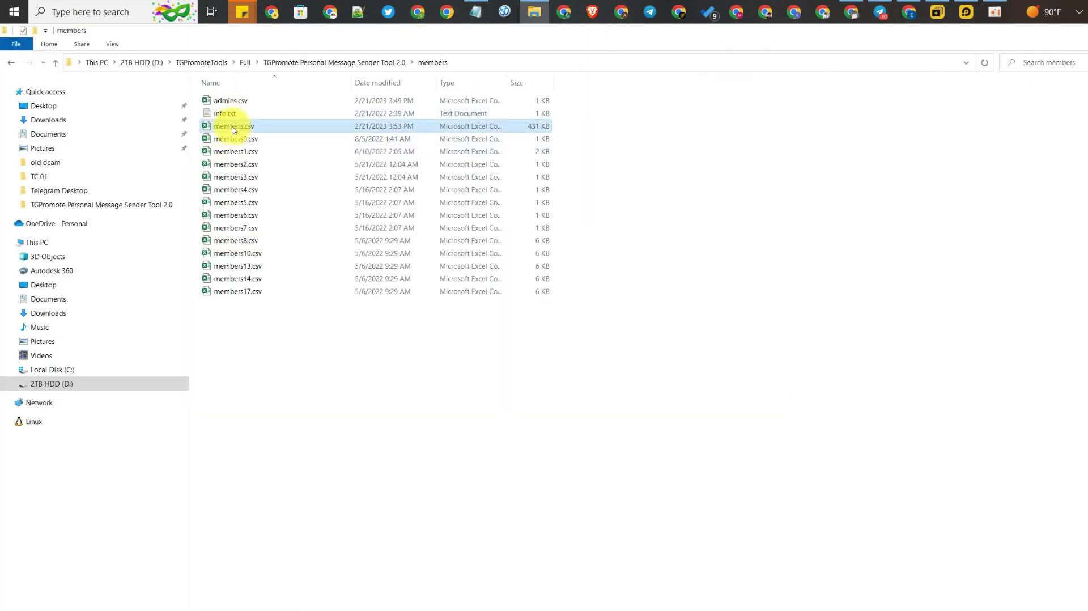
double_click(267, 128)
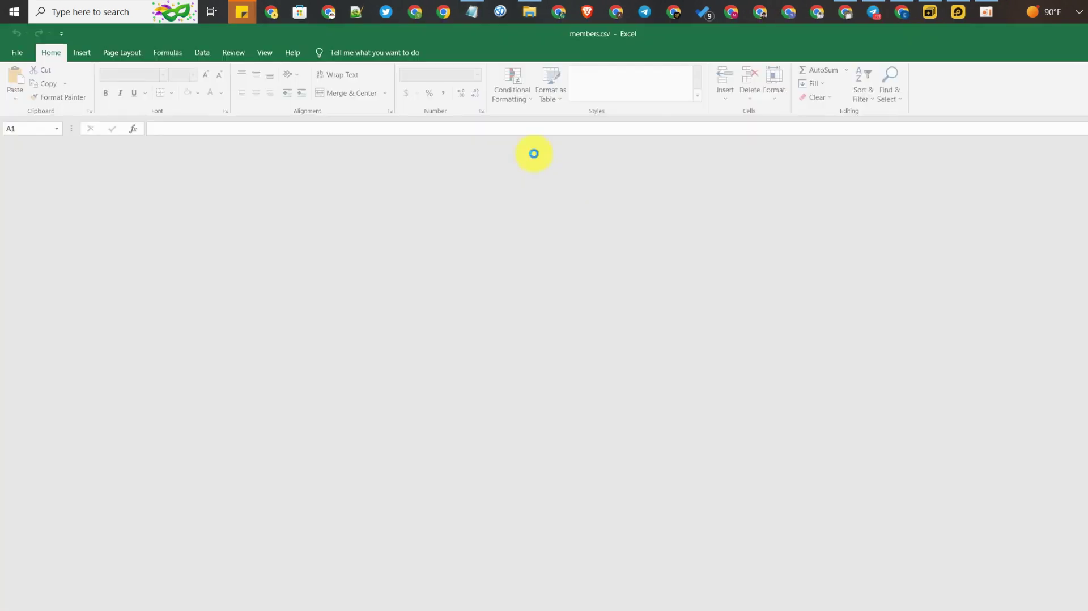
click(110, 220)
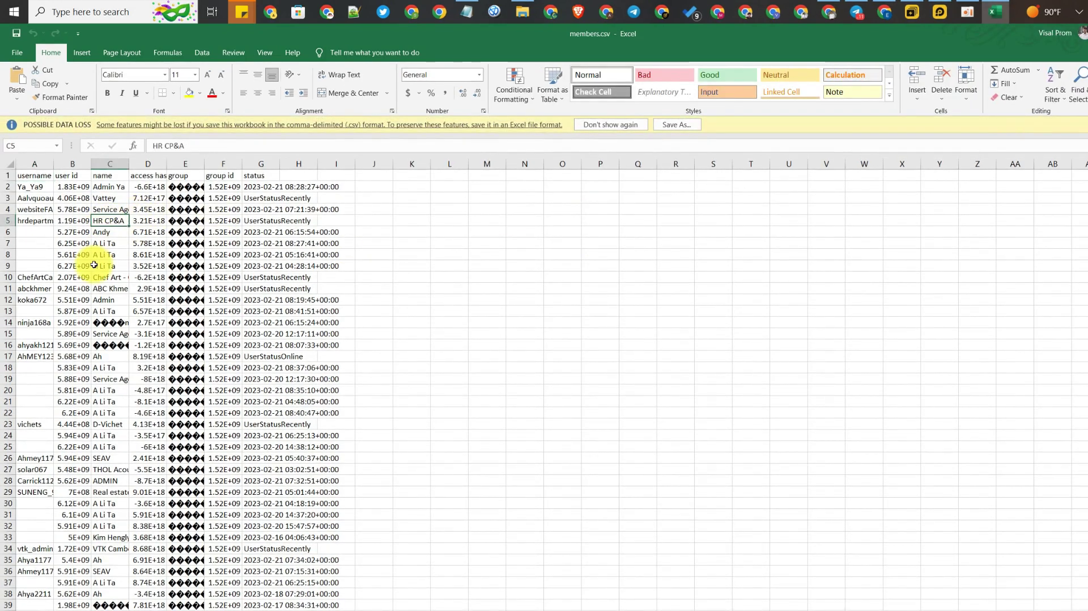
click(840, 200)
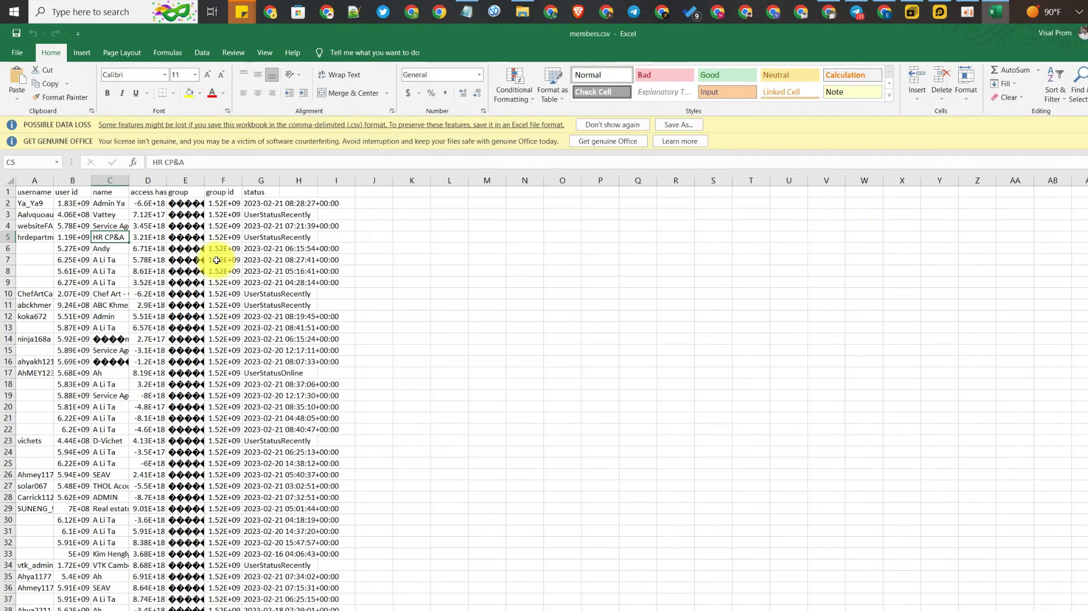
Scroll through the scraped member rows down to row 3413, then close Excel
scroll(187, 274, down, 3)
scroll(139, 308, down, 5)
click(116, 308)
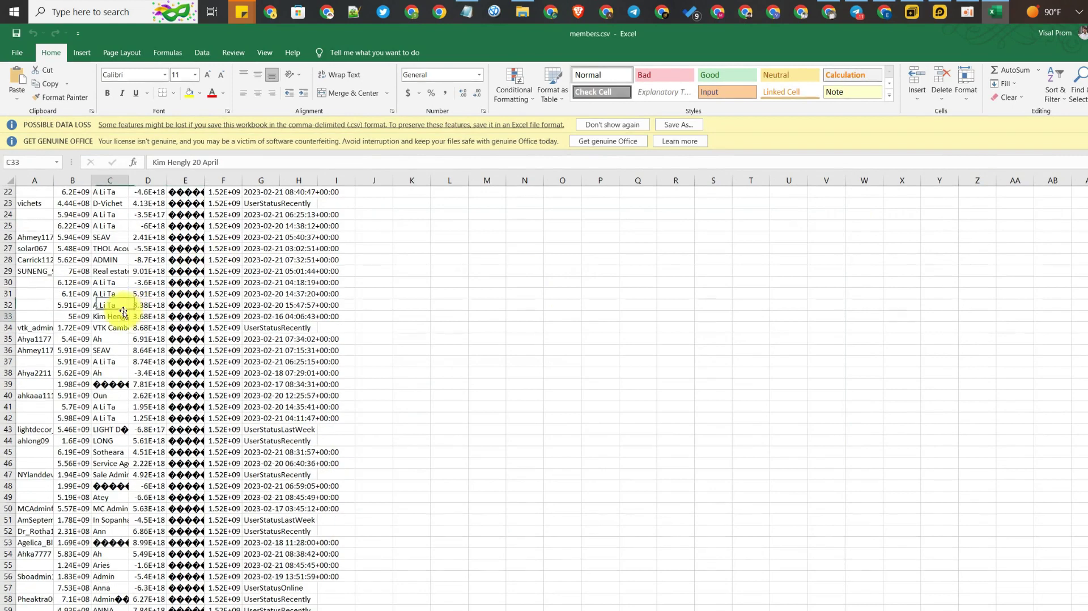
scroll(124, 307, down, 9)
scroll(241, 408, down, 20)
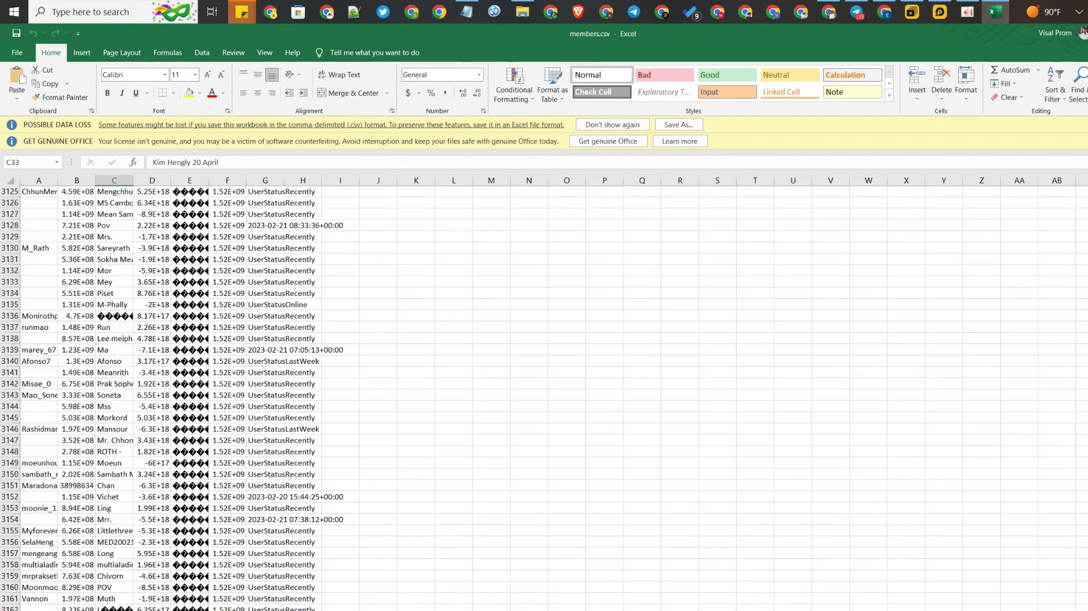
scroll(241, 408, down, 1)
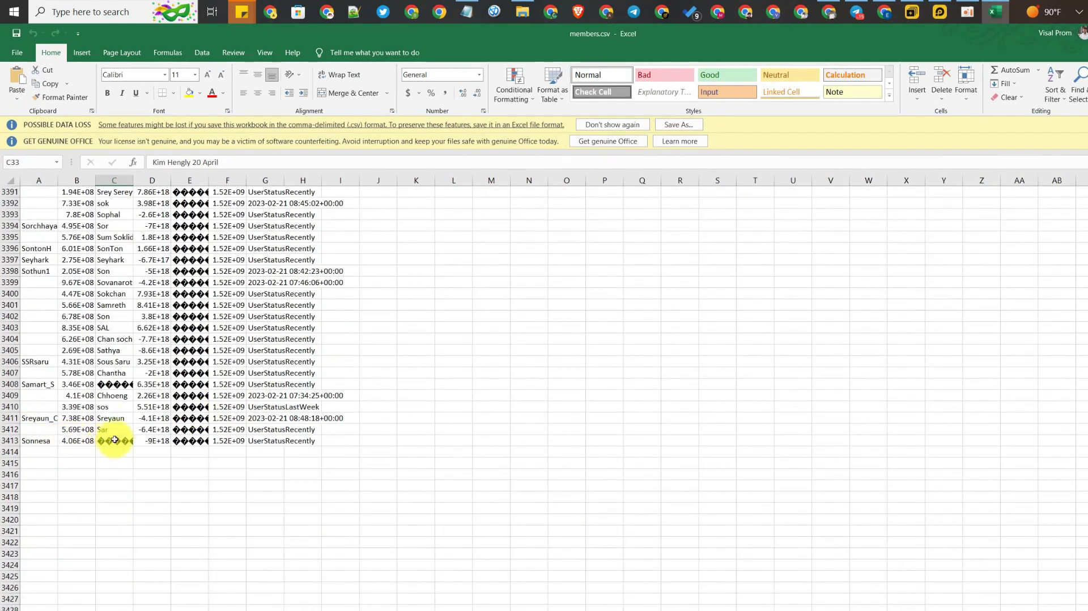
scroll(117, 351, up, 20)
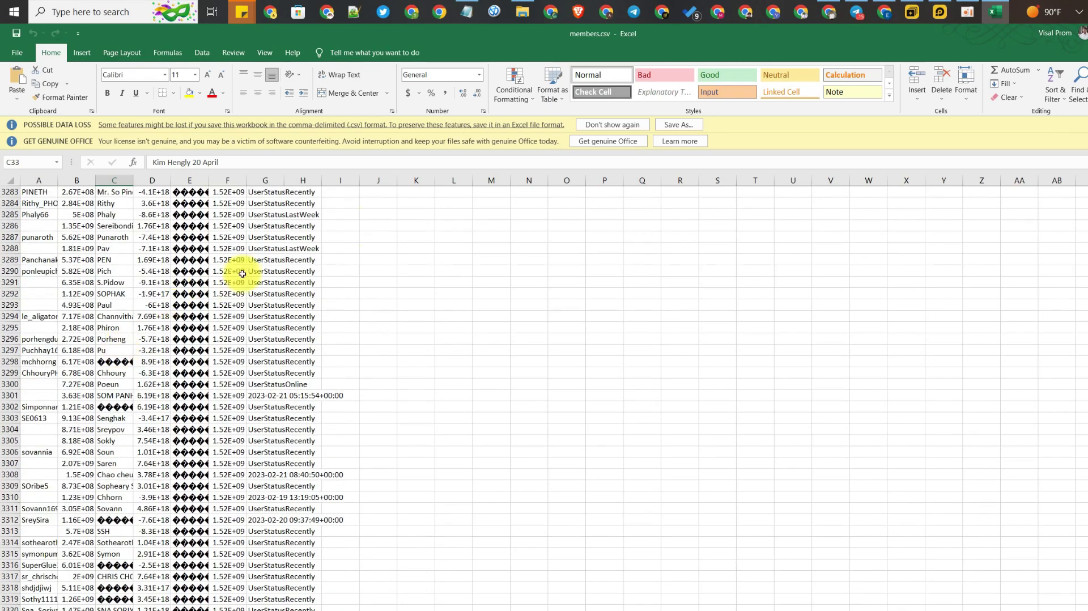
key(alt+F4)
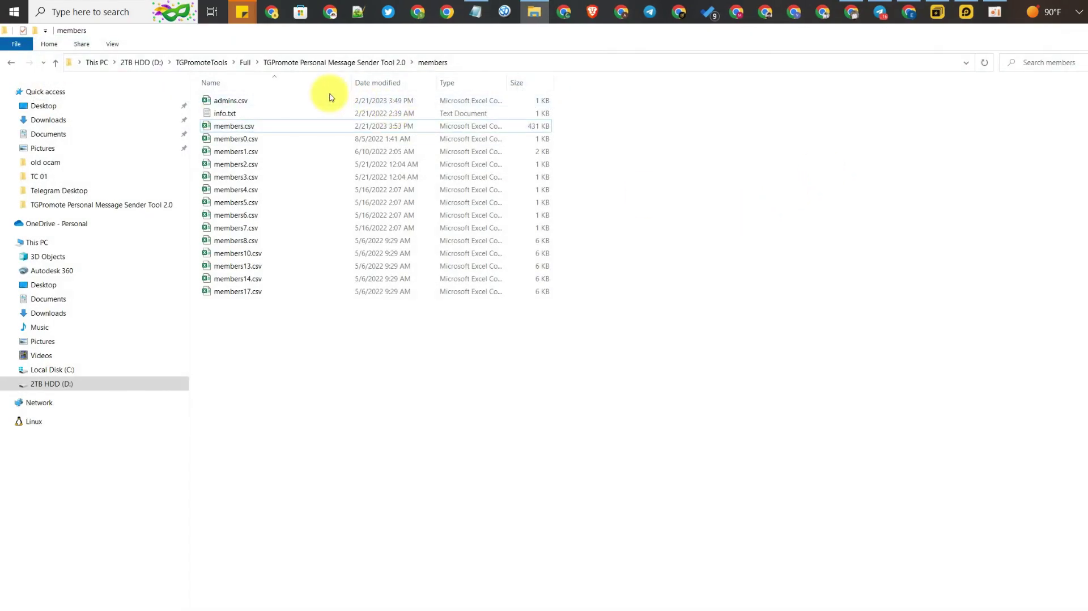
Open message.txt from the tool folder and select its 'Hey you...' text
click(357, 63)
click(498, 189)
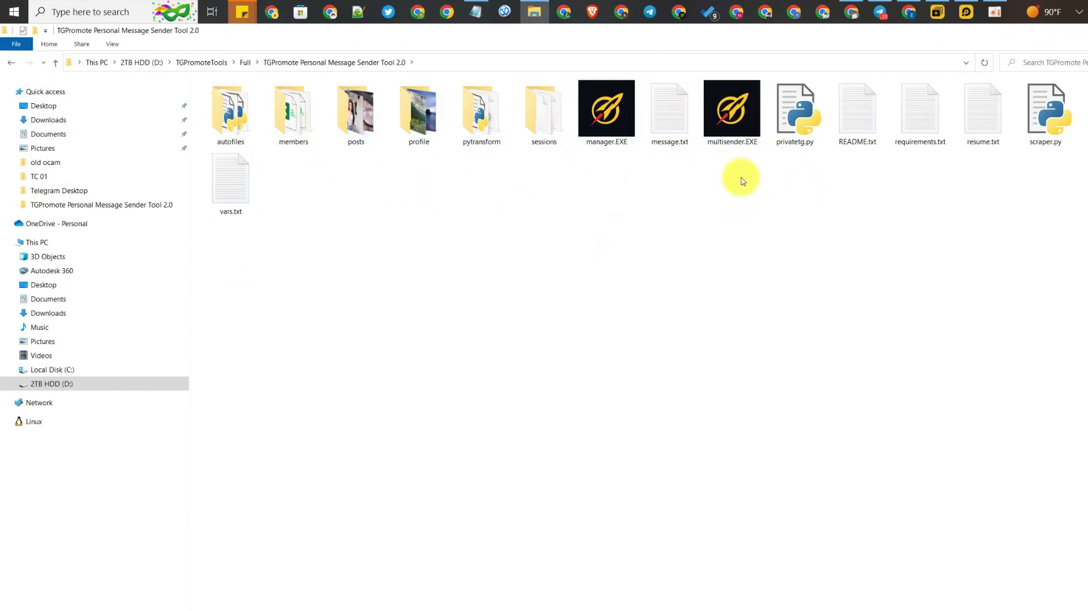
double_click(671, 130)
drag(681, 177, 653, 174)
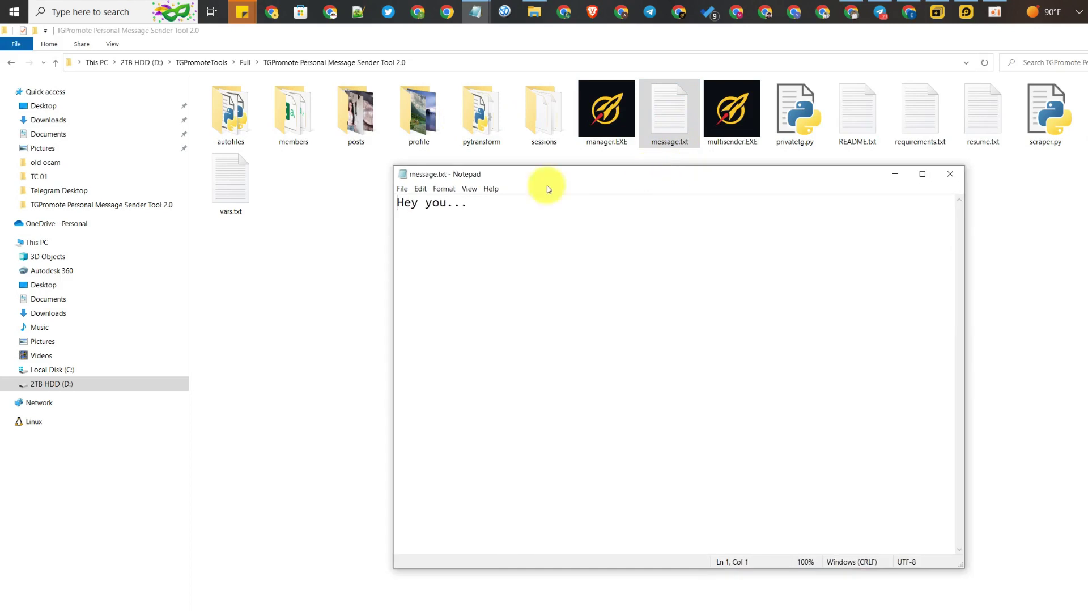
drag(400, 207, 485, 205)
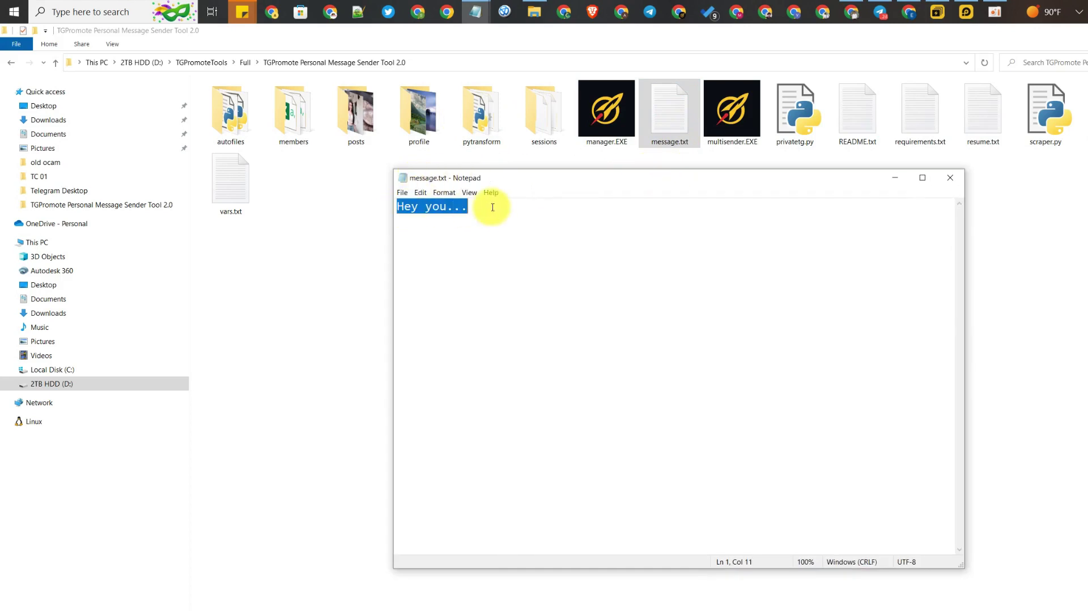
drag(428, 177, 404, 179)
drag(475, 208, 373, 208)
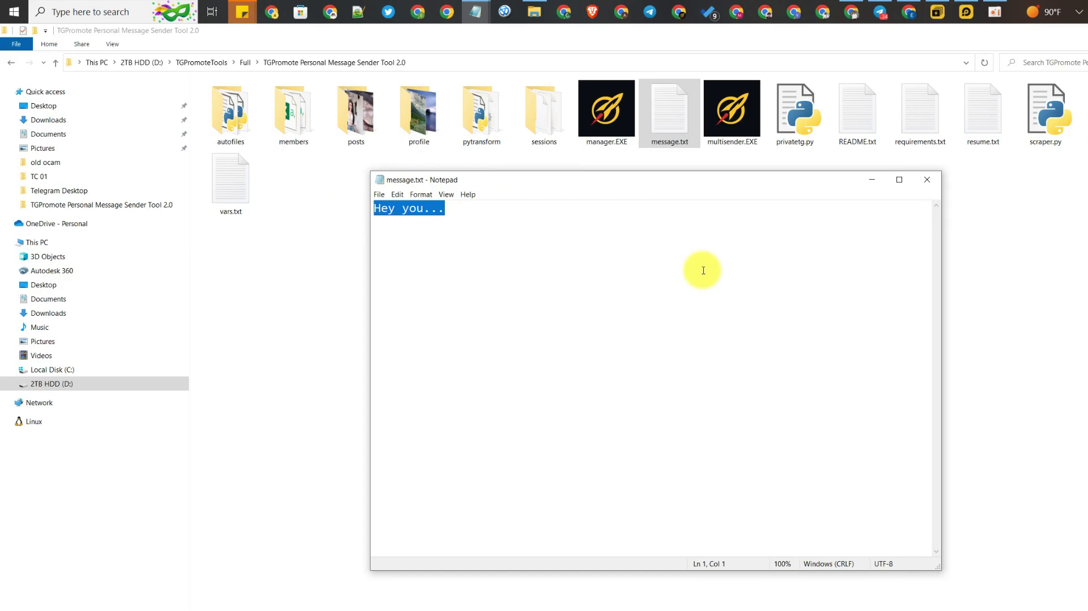
Type a one-line self-introduction over the old text and save message.txt
text(T)
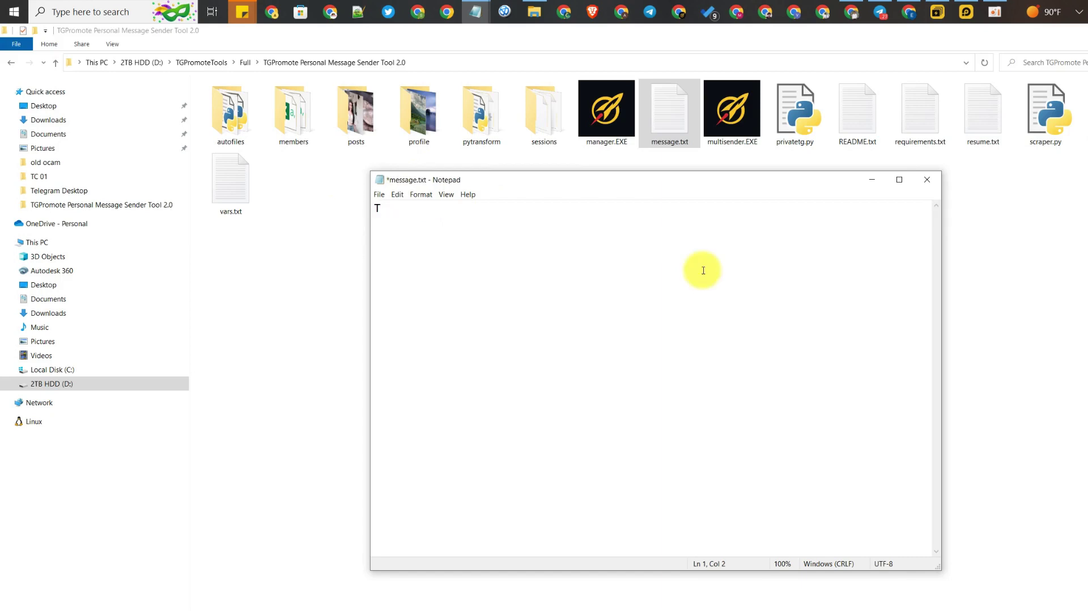
text(his is Smith.)
drag(409, 208, 485, 207)
click(486, 208)
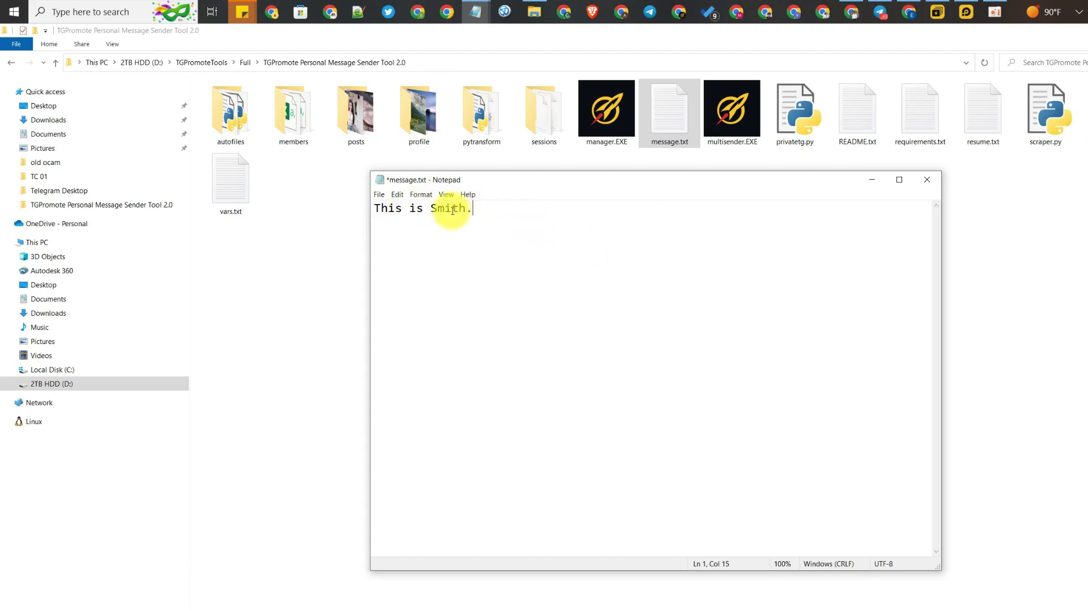
click(379, 195)
click(392, 242)
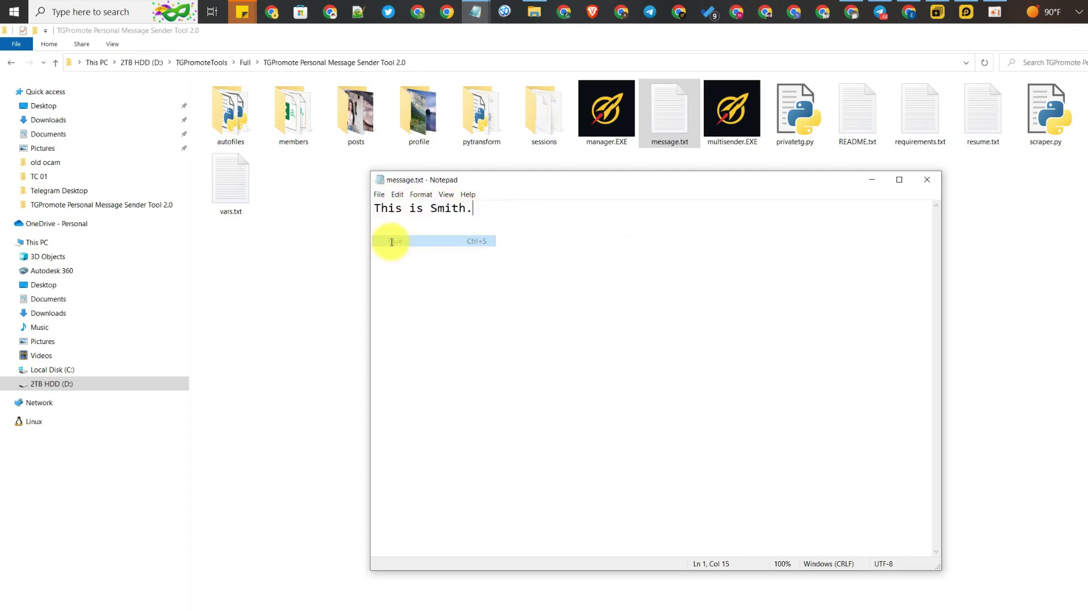
drag(413, 180, 415, 172)
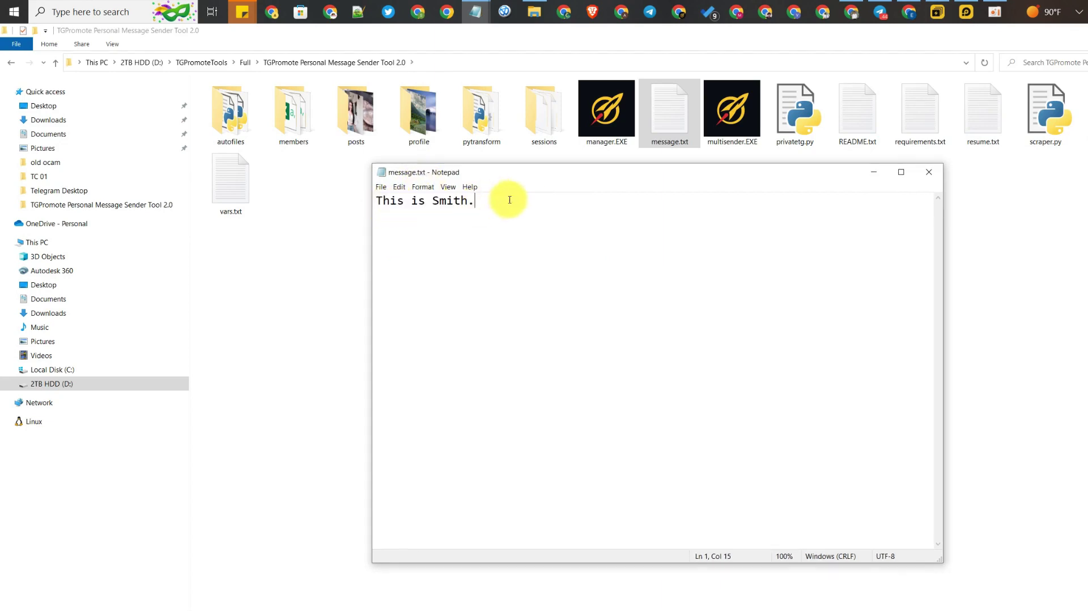
click(932, 172)
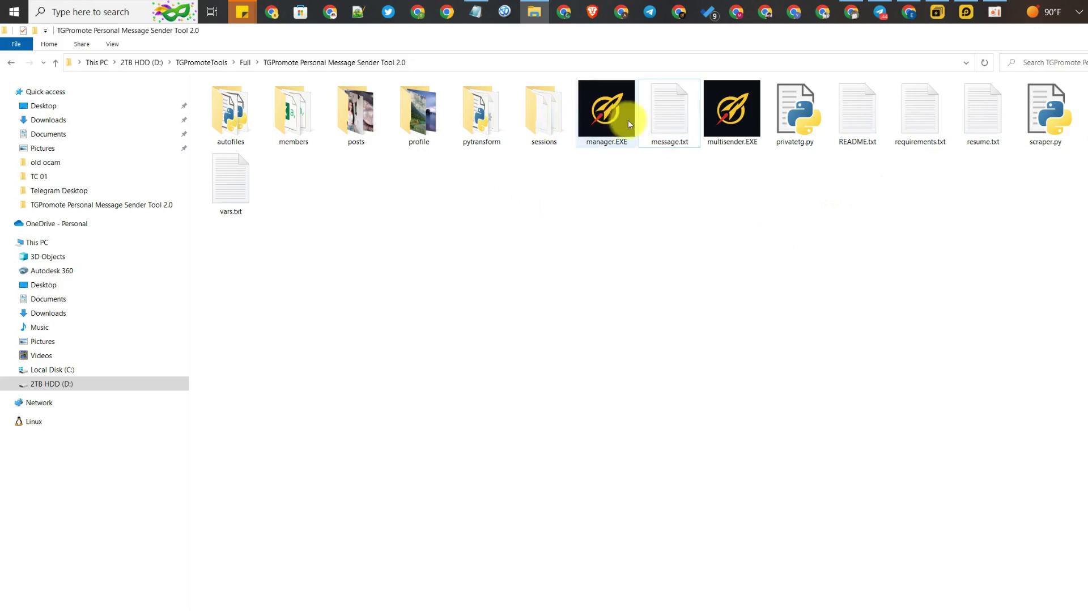
double_click(364, 129)
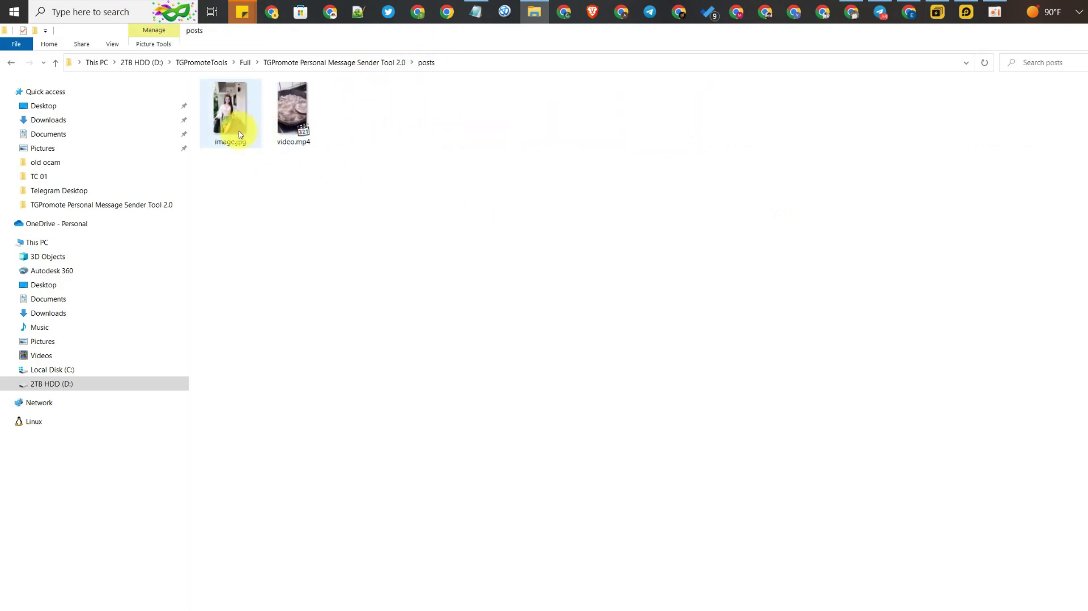
click(230, 148)
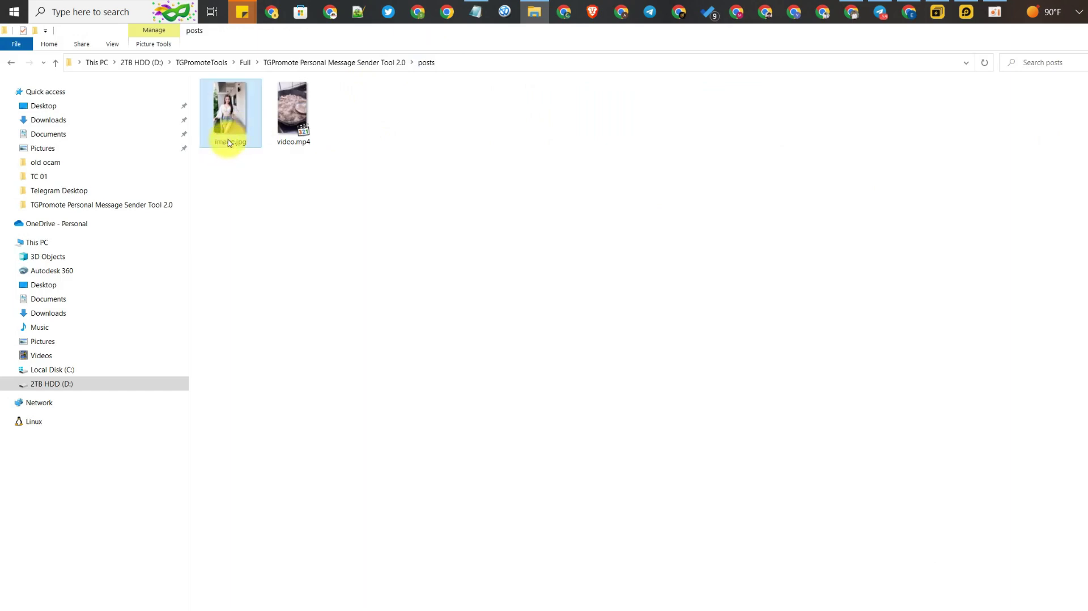
right_click(229, 143)
click(262, 558)
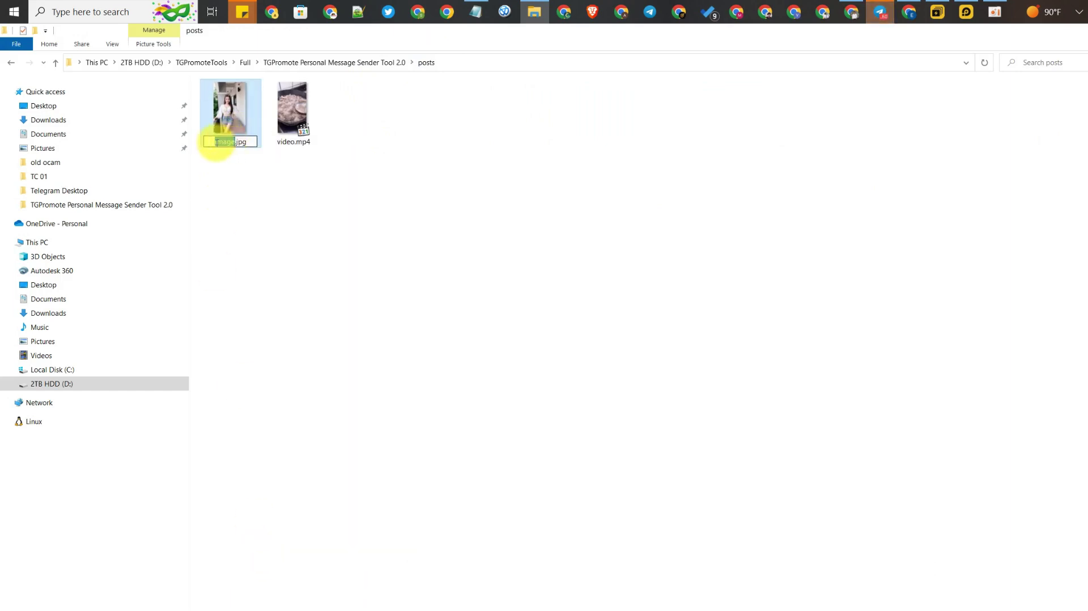
key(Return)
click(301, 146)
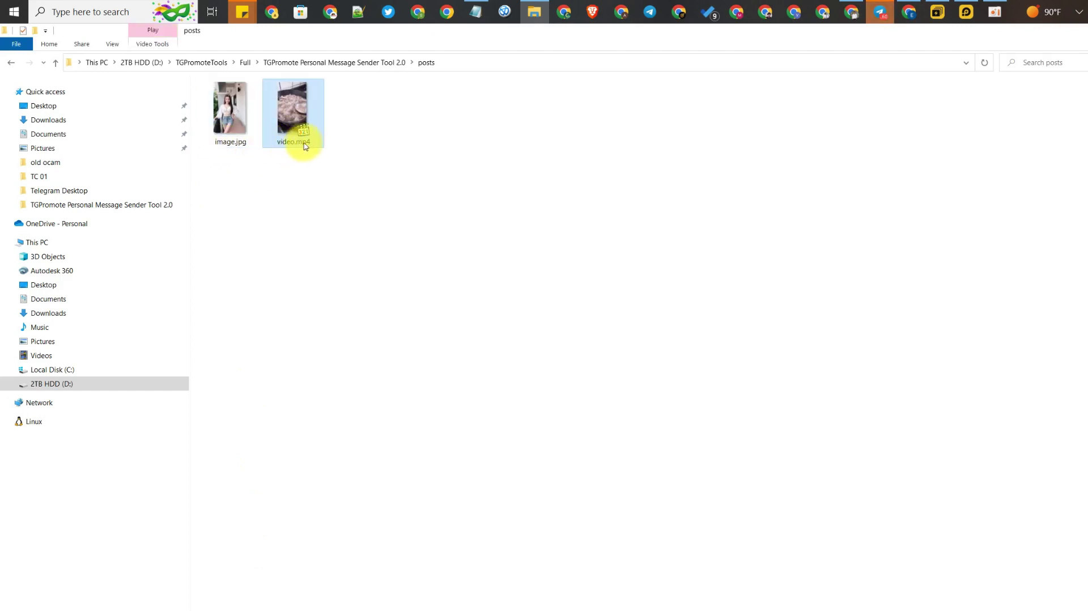
click(238, 165)
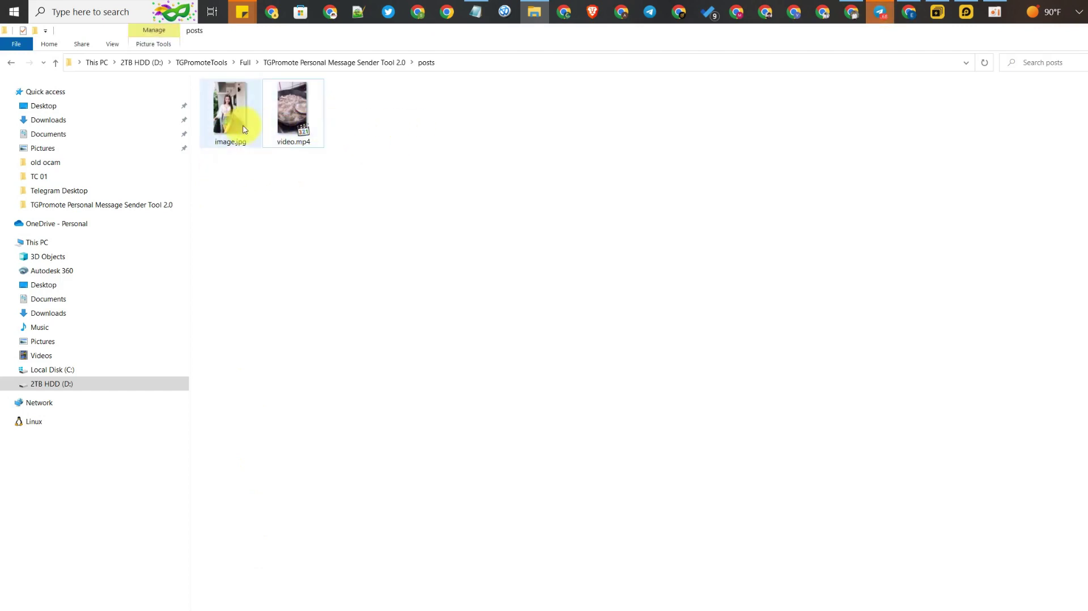
click(383, 64)
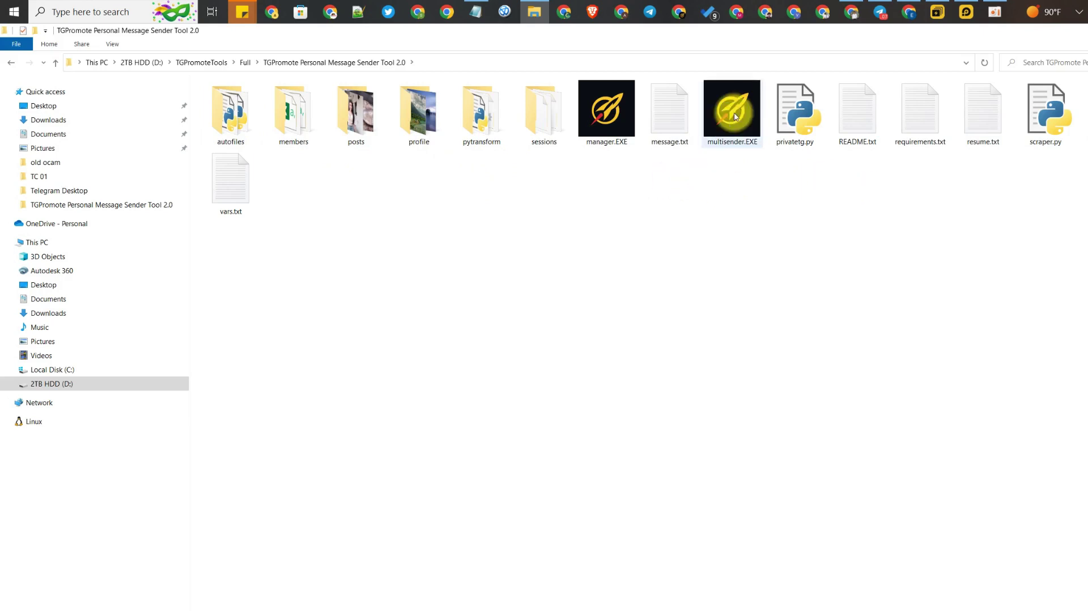
Launch multisender.EXE and arrange its console beside the BGram emulator window
double_click(730, 110)
drag(453, 144, 653, 191)
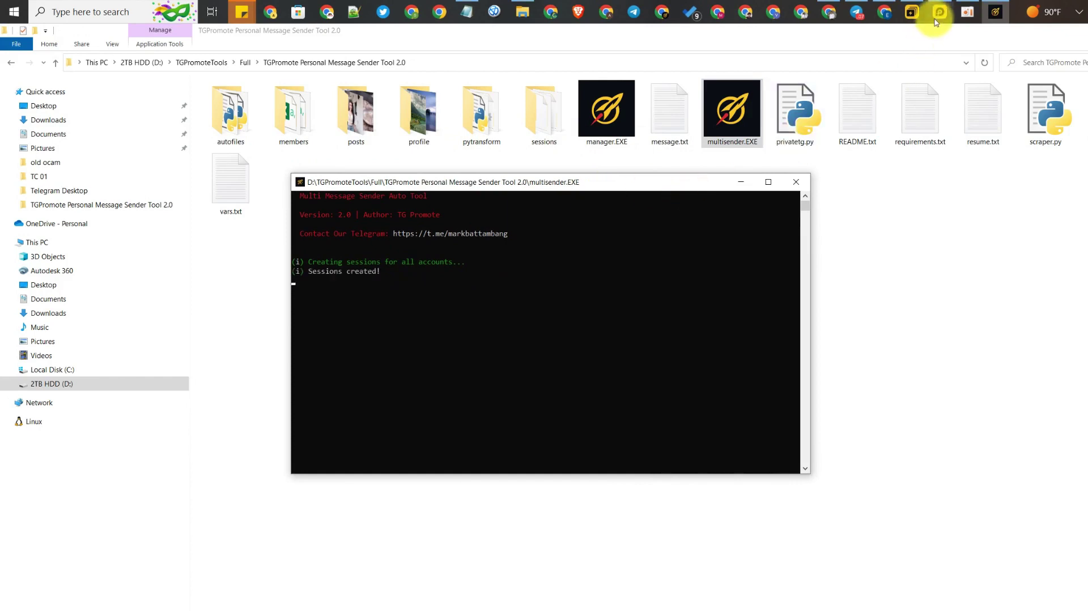
click(939, 12)
drag(820, 175, 894, 176)
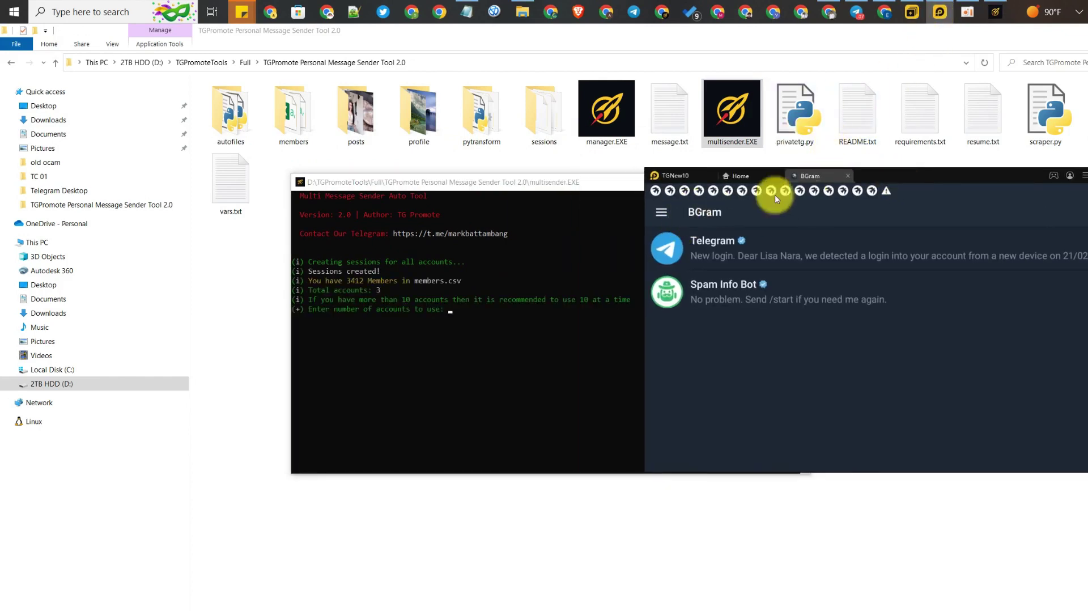
drag(577, 186, 497, 187)
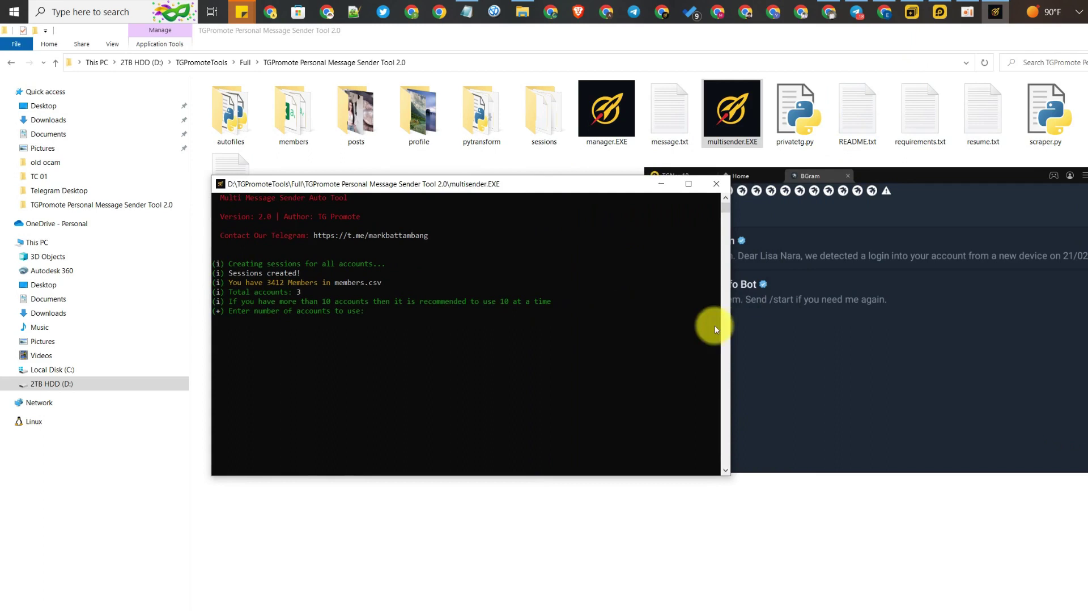
Narrow the console and answer 3 at the accounts-to-use prompt
drag(727, 322, 638, 317)
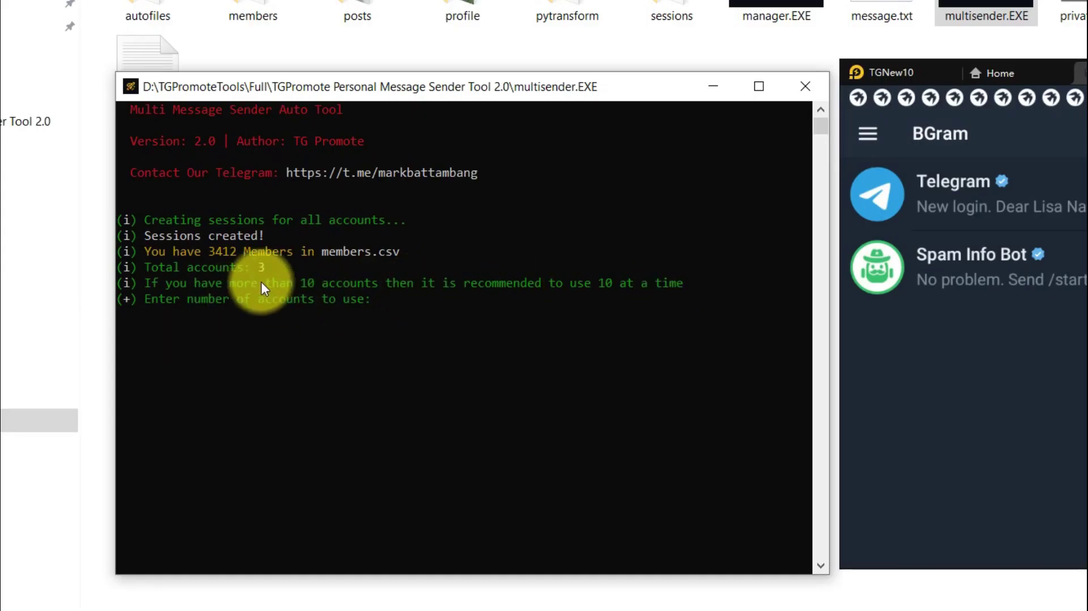
text(3)
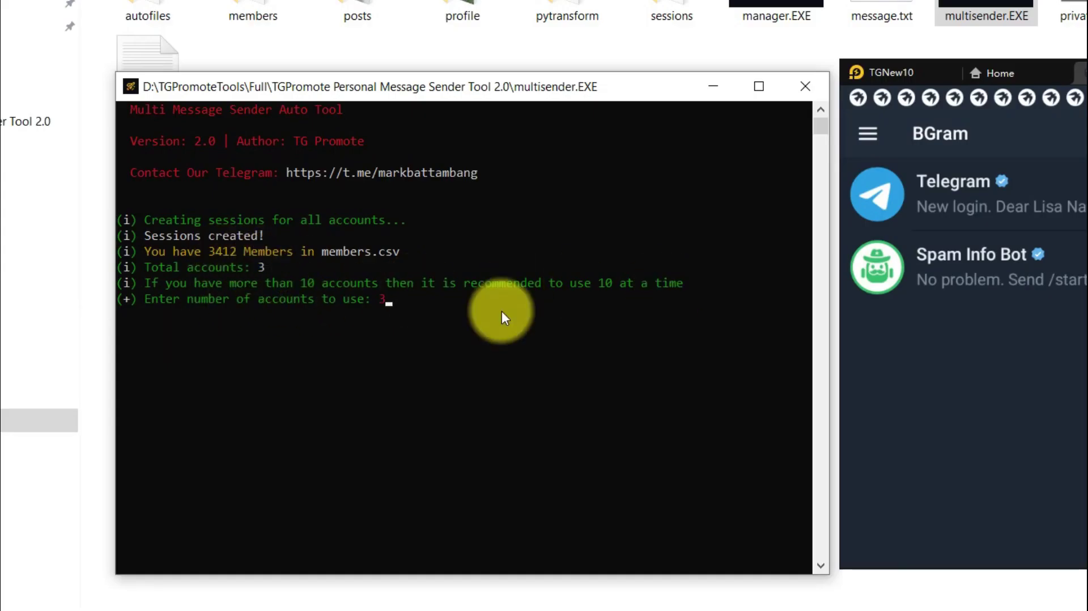
key(Return)
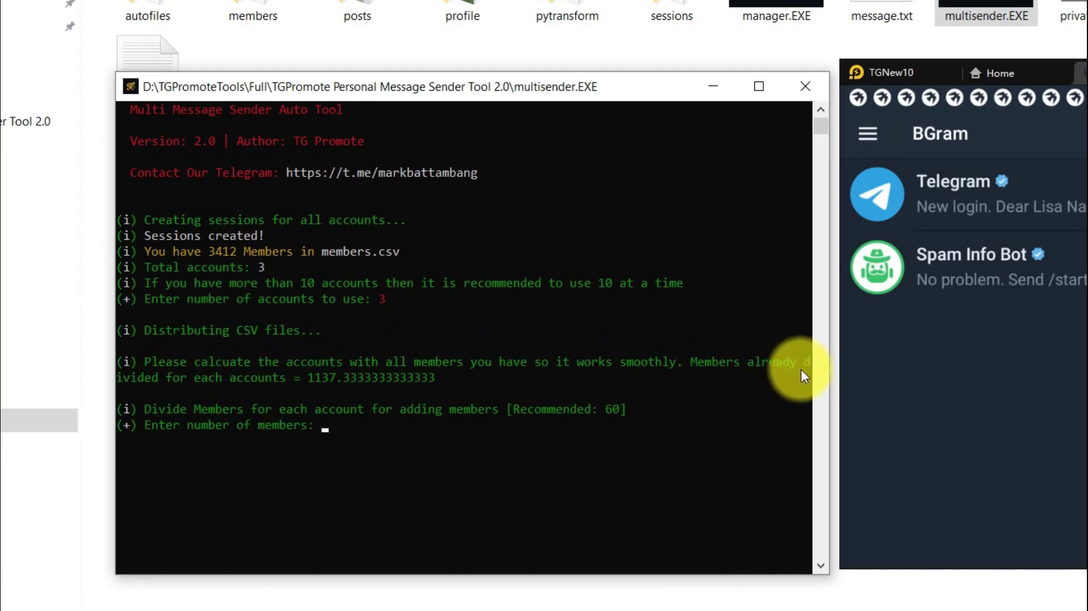
Resize the console, then set 20 members per account and a 10-second delay
drag(838, 377, 1087, 378)
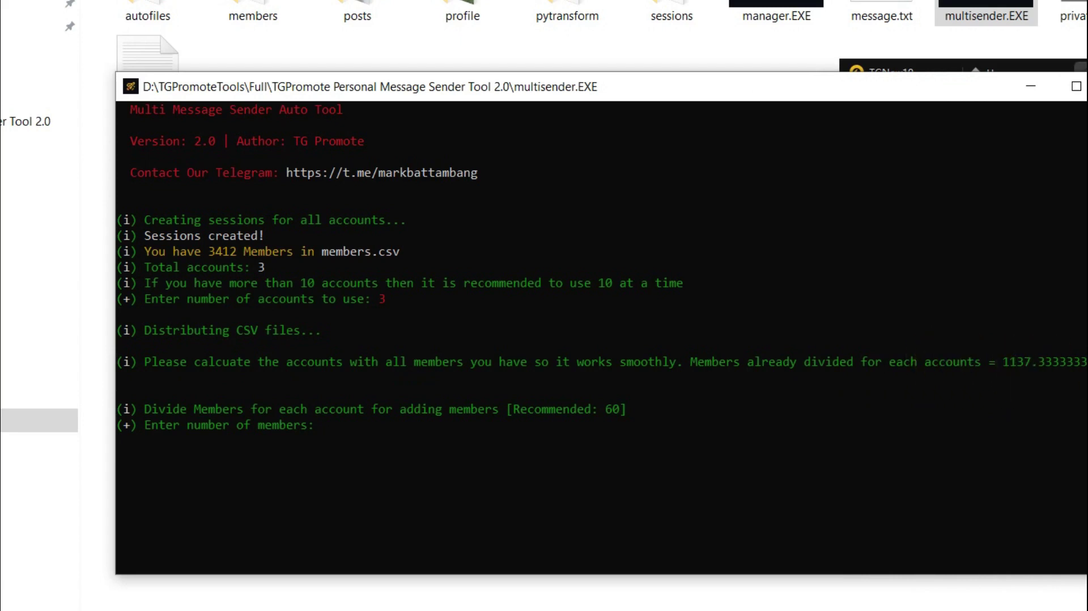
drag(1087, 379, 1081, 378)
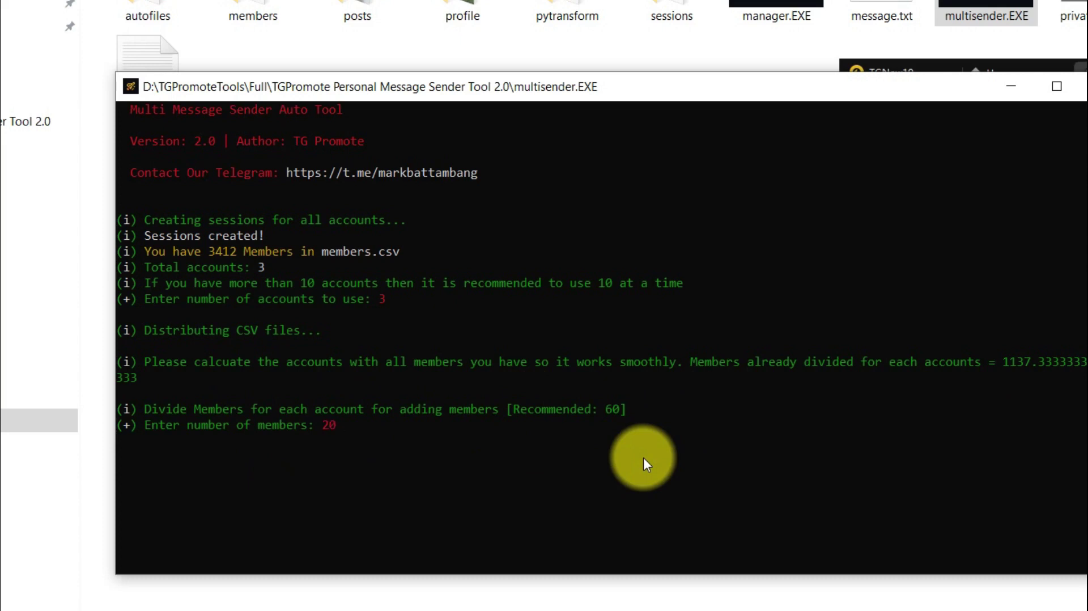
key(Return)
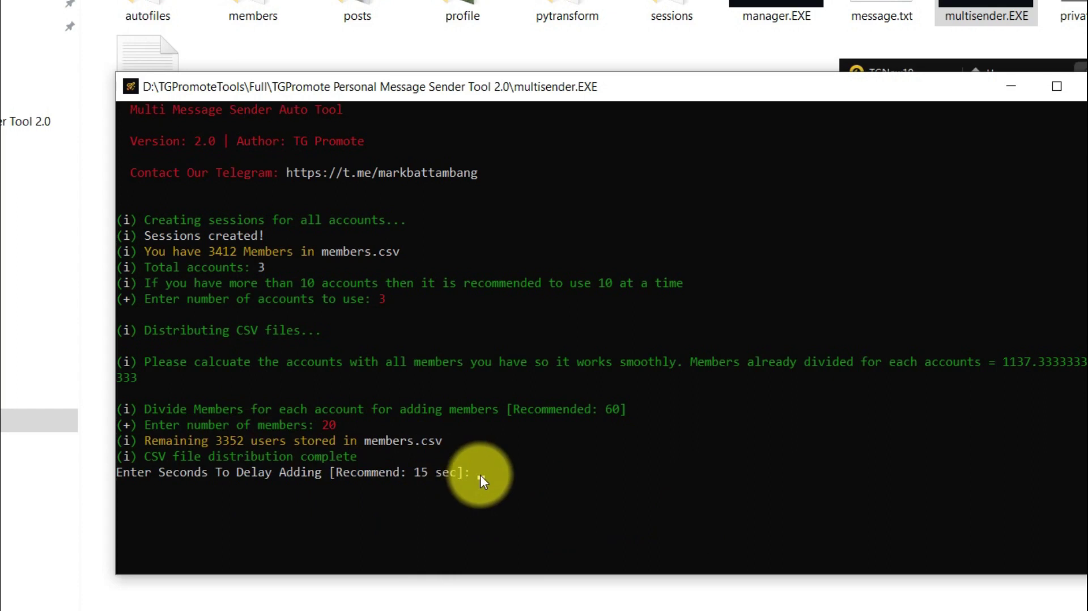
key(Return)
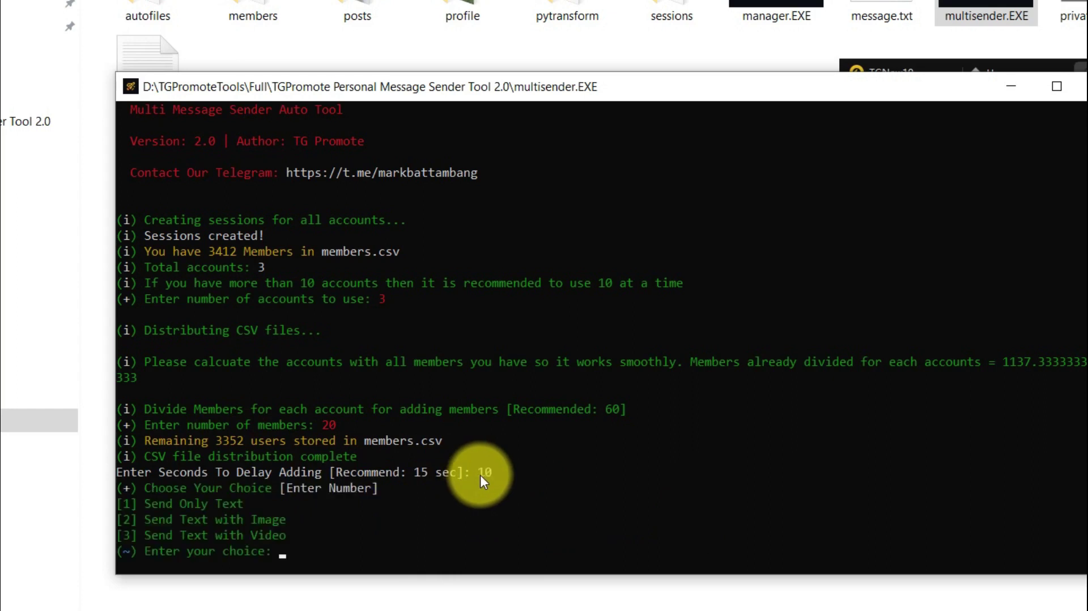
Choose option 2, Send Text with Image, to start the three sender consoles
scroll(397, 482, down, 1)
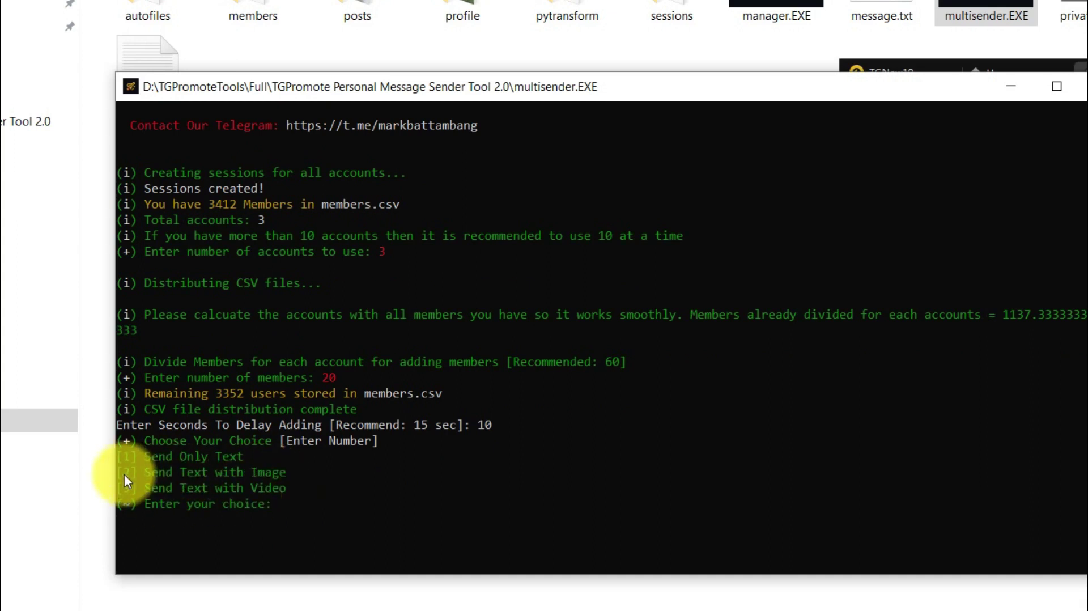
text(2)
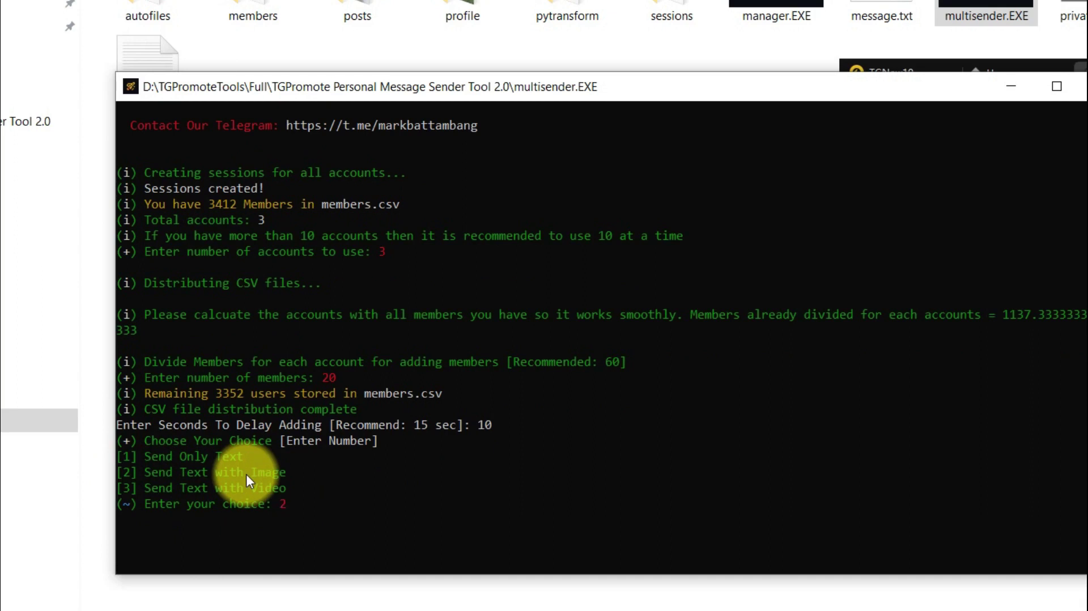
key(Return)
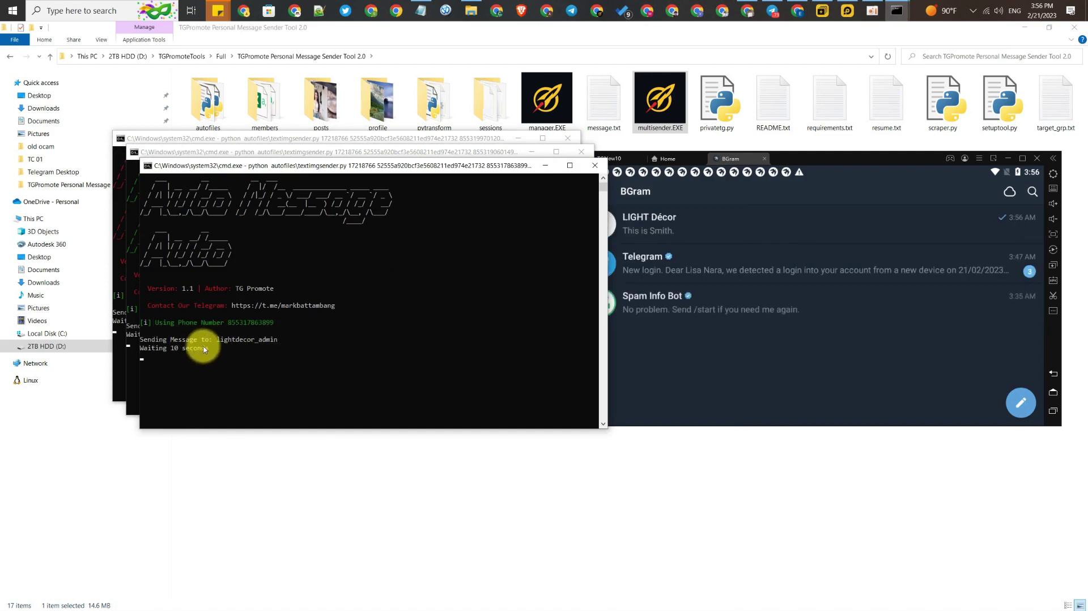
Lay out the three sender consoles beside BGram and open the LIGHT Décor chat
drag(800, 157, 859, 145)
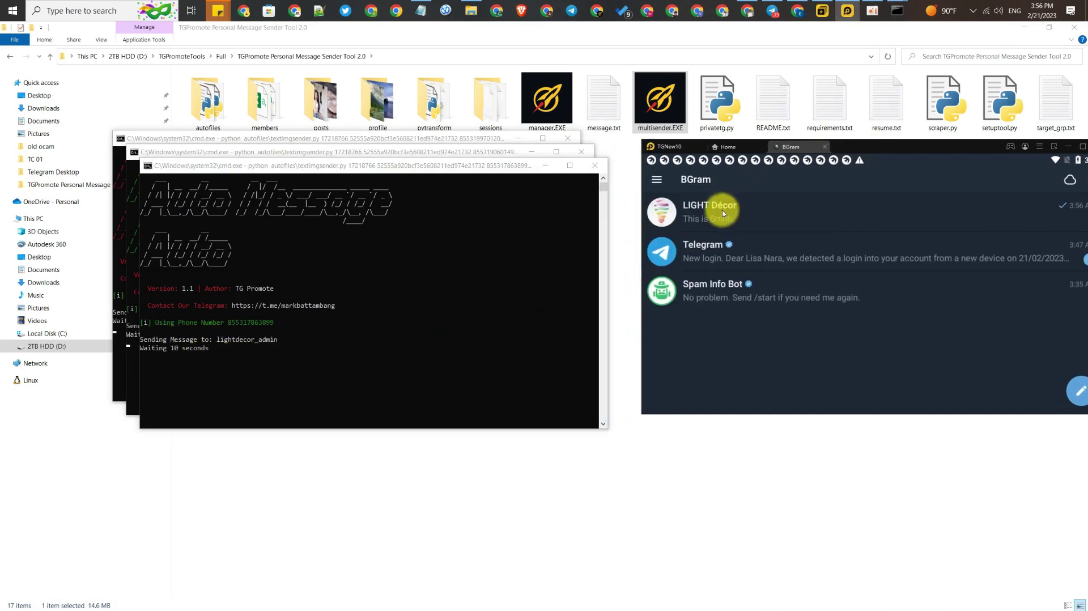
drag(457, 164, 560, 99)
drag(210, 160, 414, 291)
drag(844, 146, 748, 128)
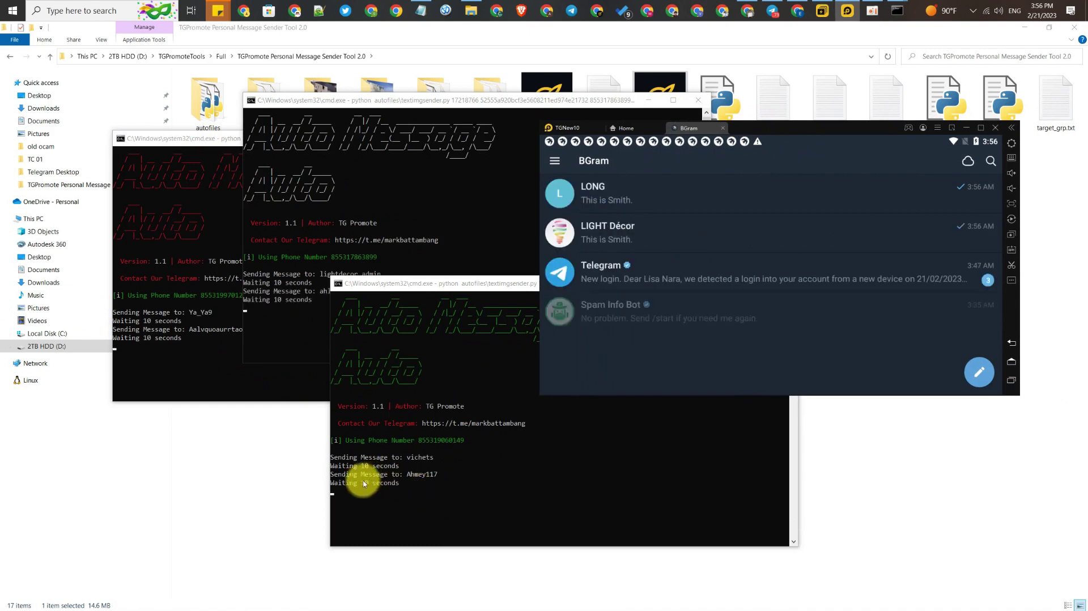
click(668, 229)
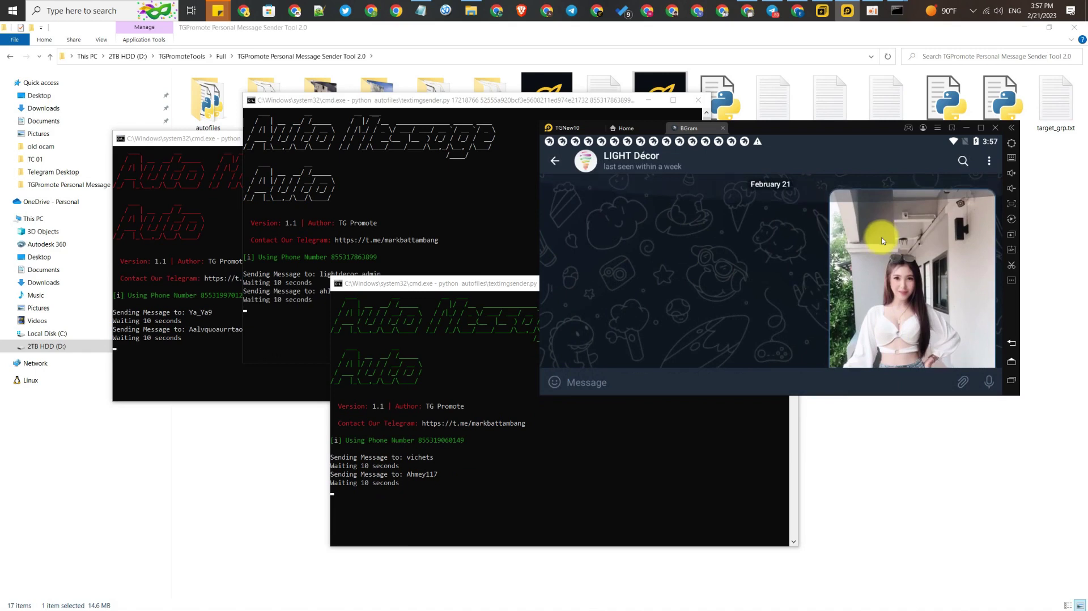
Check the LONG chat, then switch to the second account and check D-Vichet Advertiser
click(555, 161)
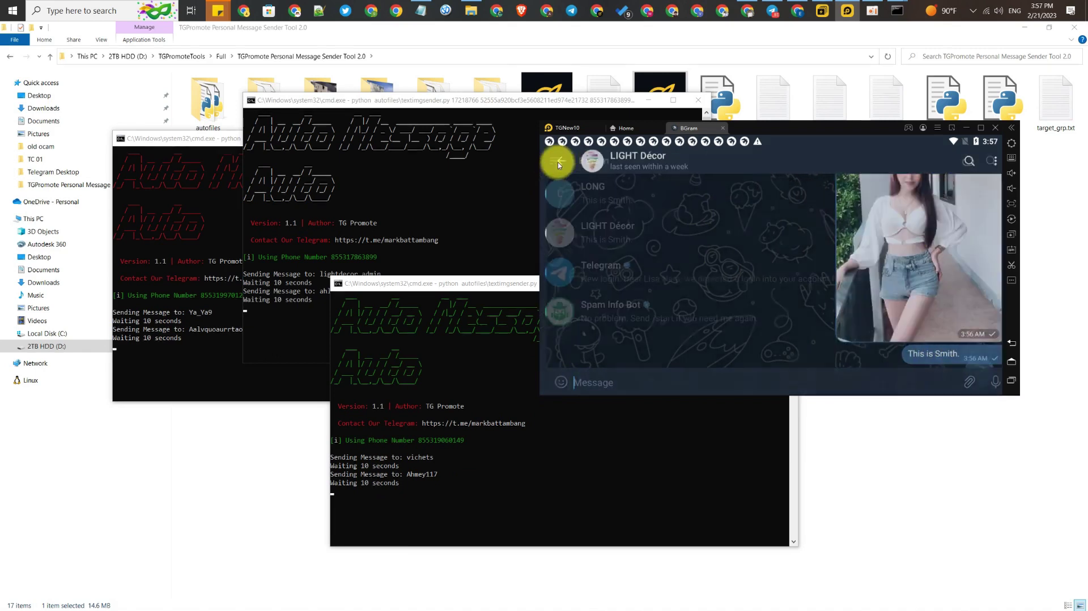
click(638, 187)
click(554, 161)
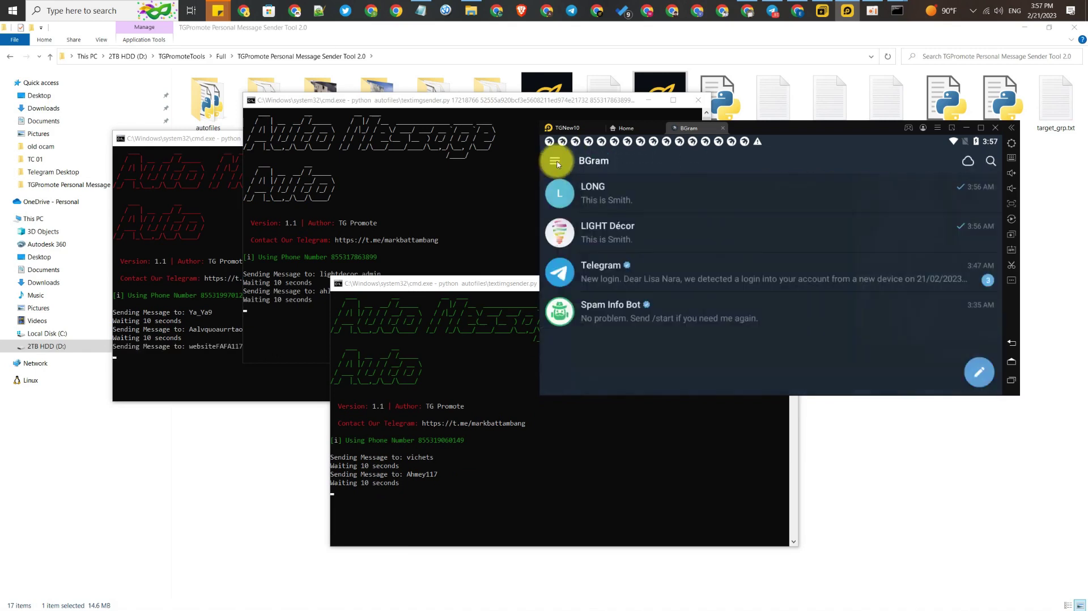
click(554, 161)
scroll(611, 223, up, 5)
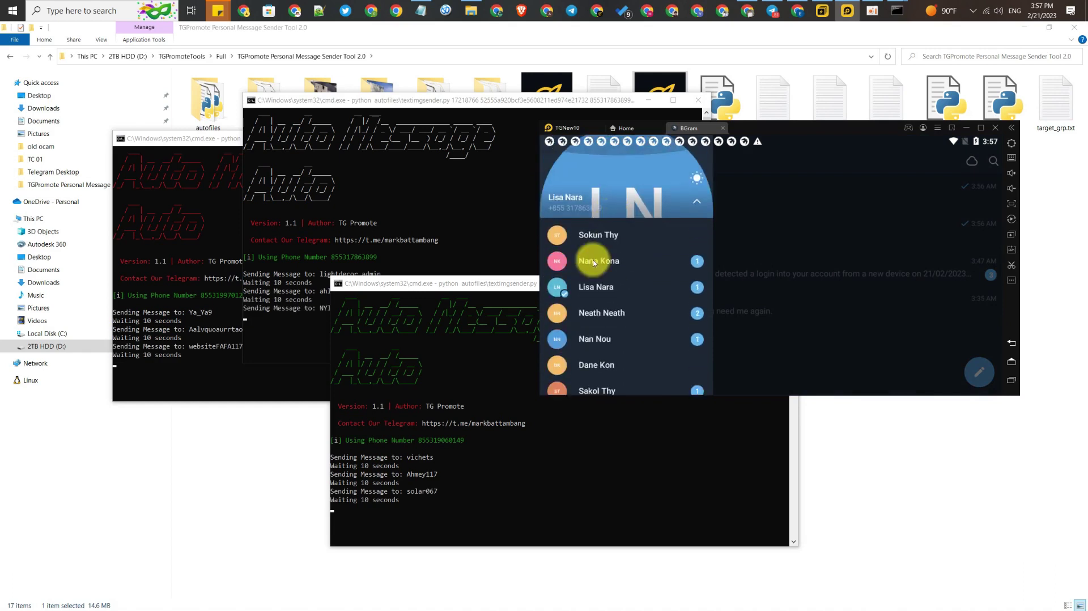
click(609, 262)
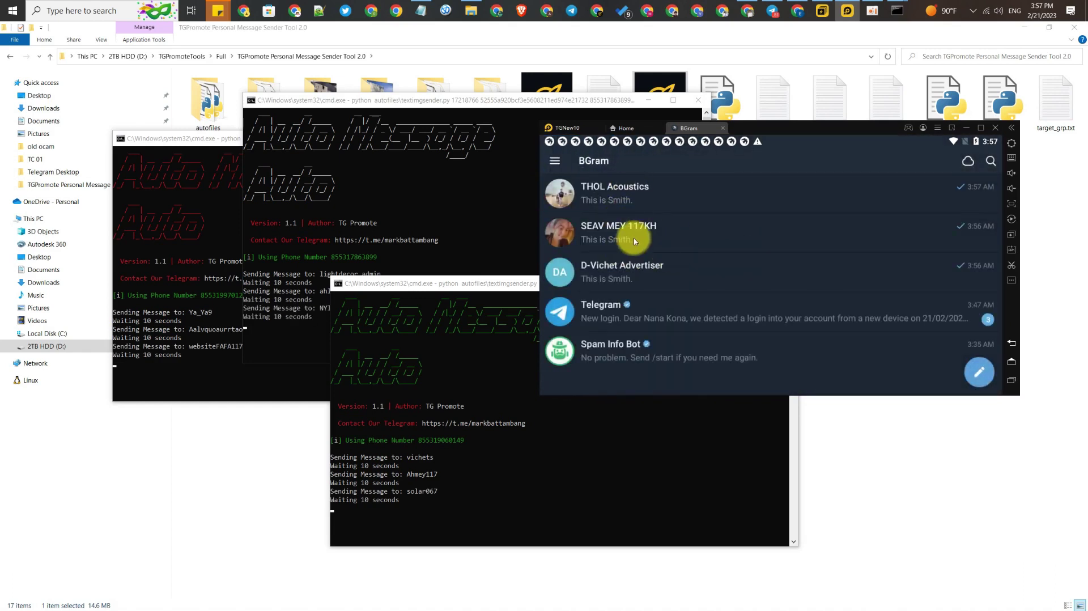
click(634, 274)
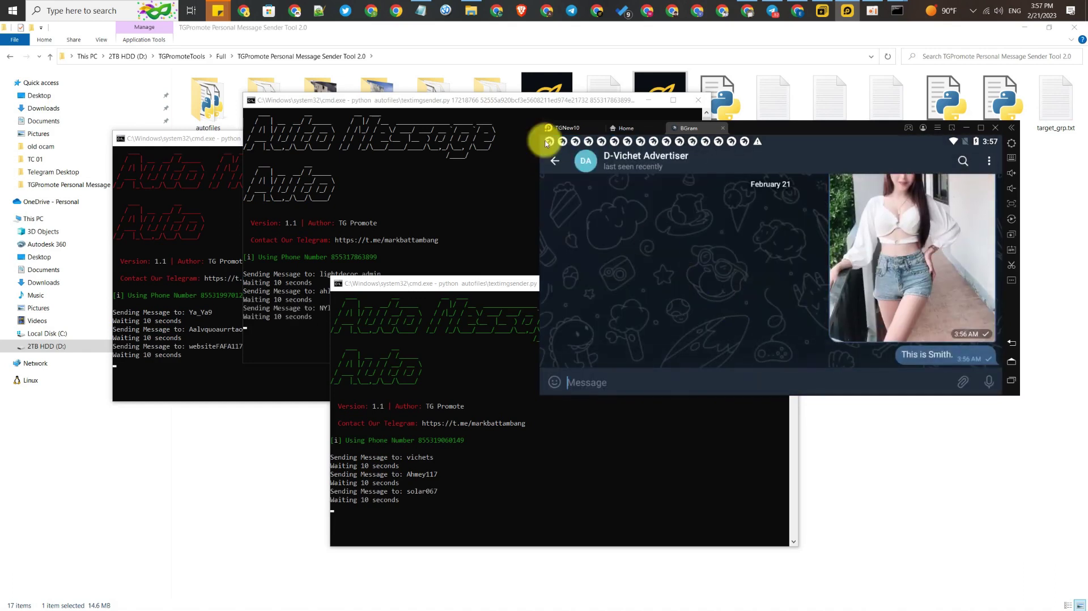
click(555, 162)
Verify delivery in two more recipient chats on the second account
click(636, 226)
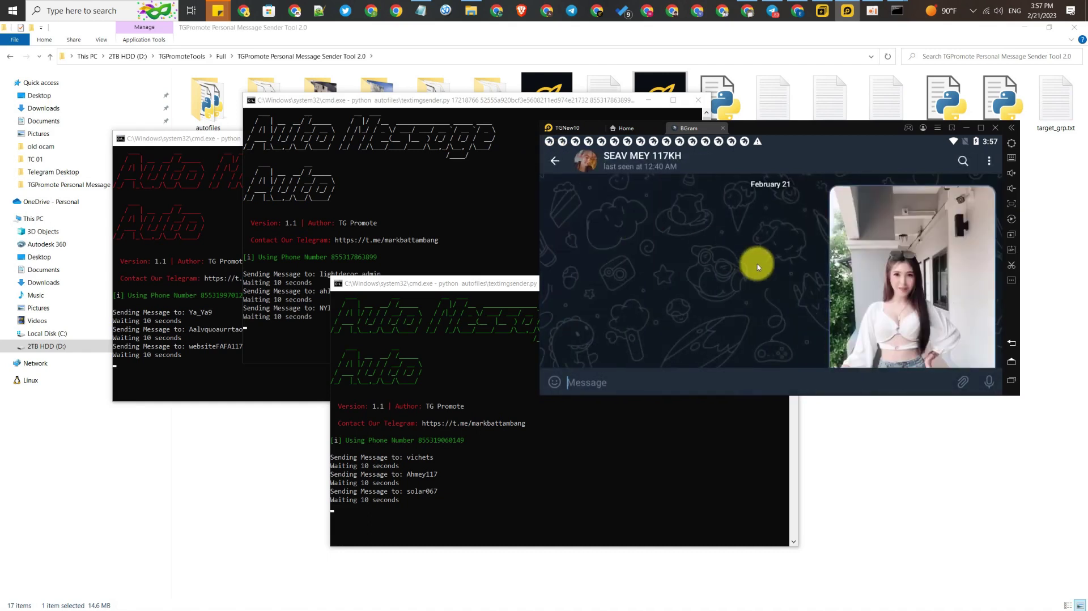
scroll(663, 243, up, 1)
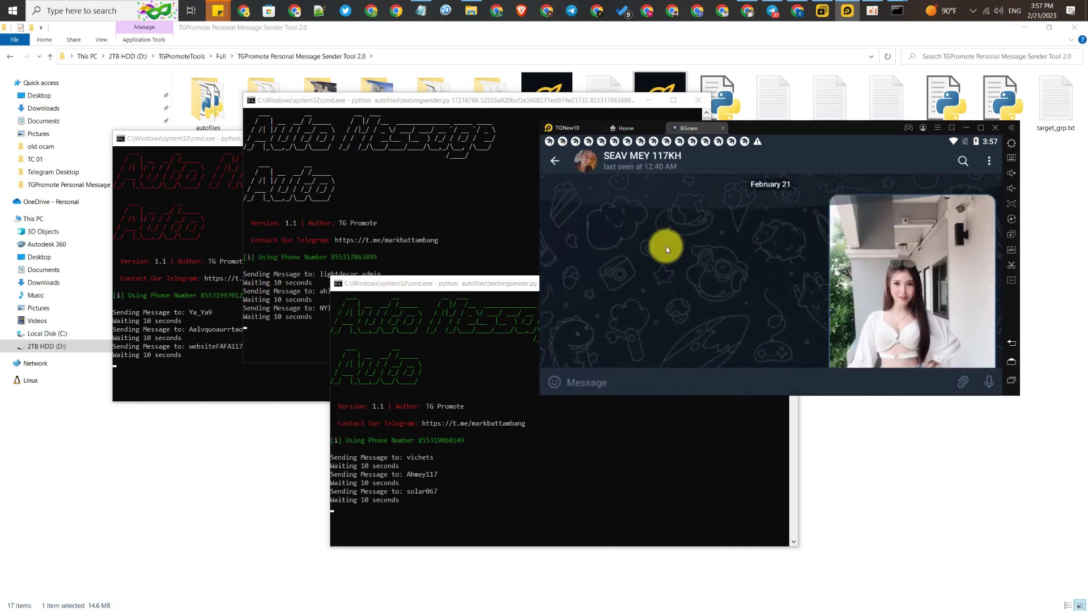
click(569, 177)
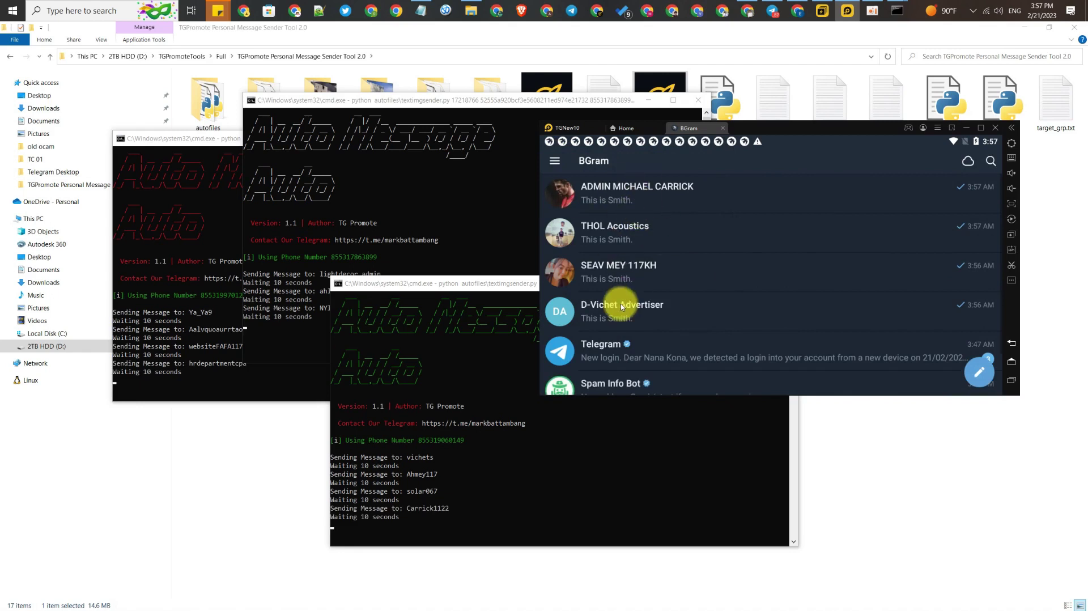
click(647, 203)
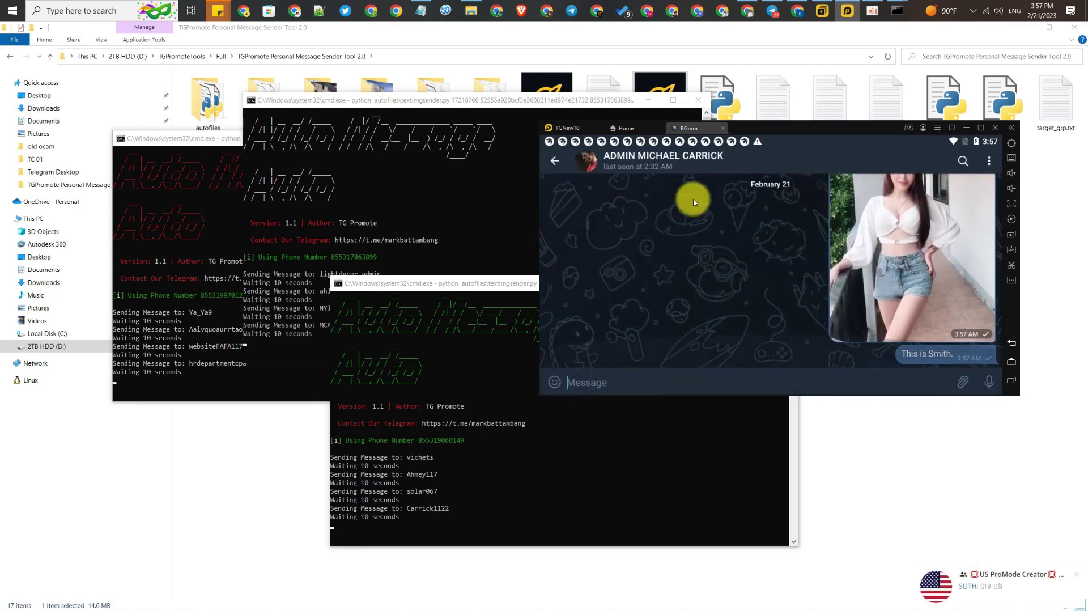
click(557, 164)
Switch to the first account and check its top chat and Chef Art - Cambodia
click(561, 162)
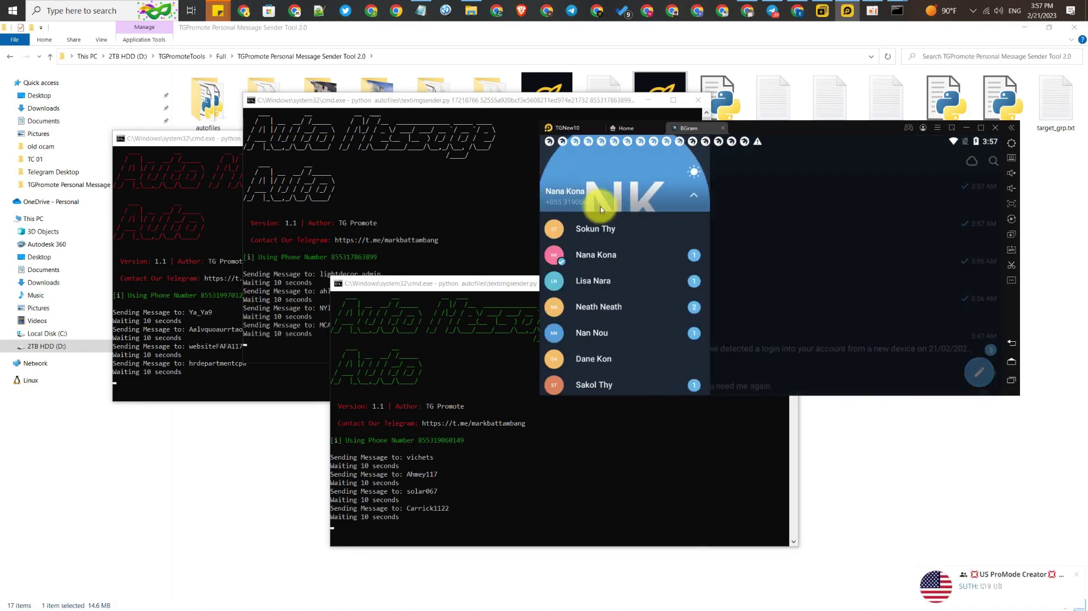
click(619, 233)
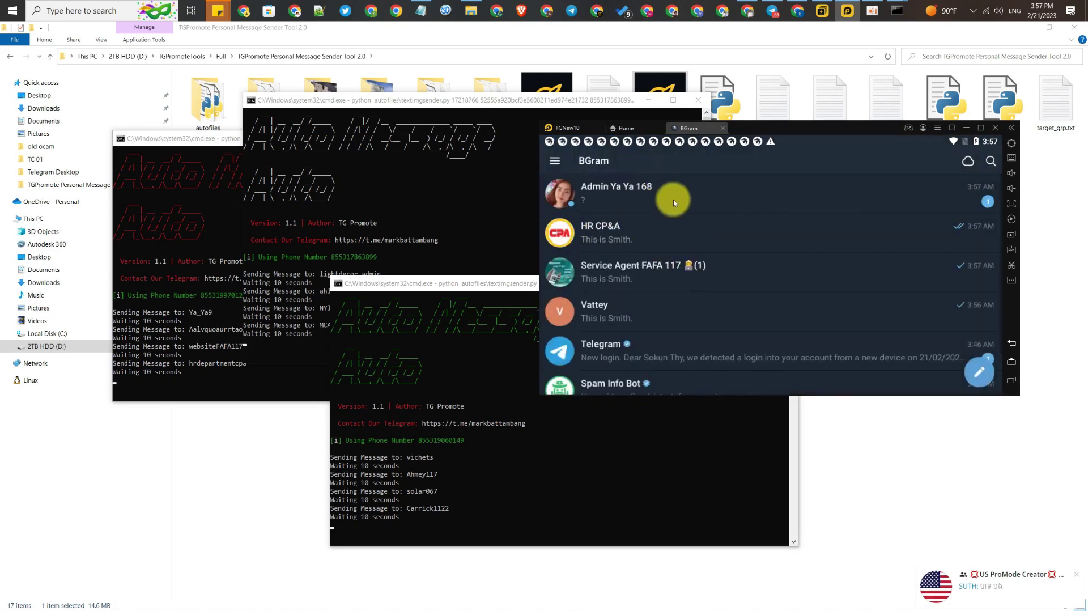
click(673, 201)
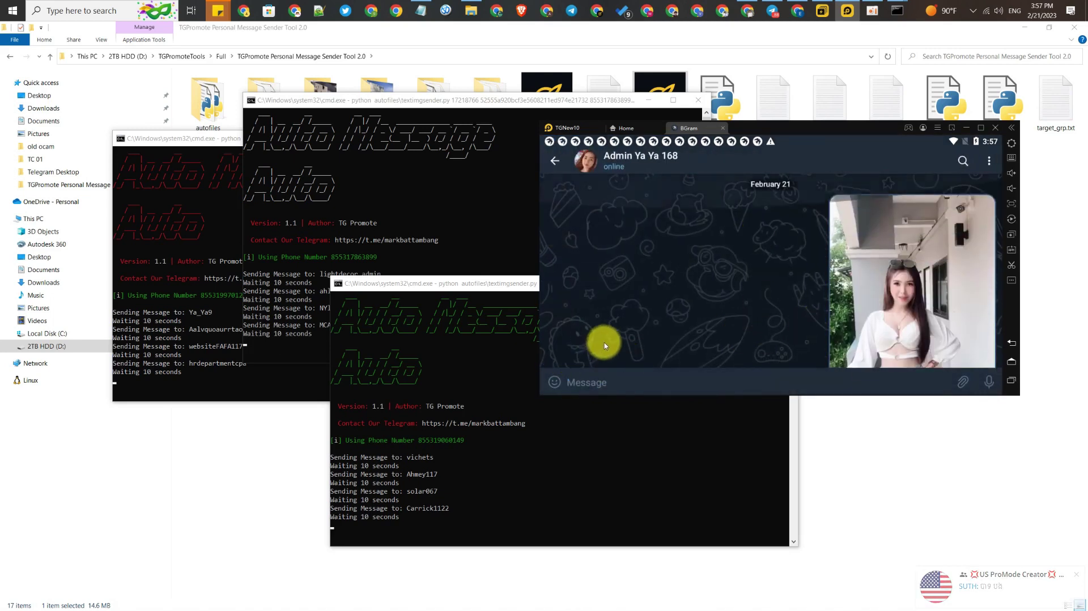
click(556, 161)
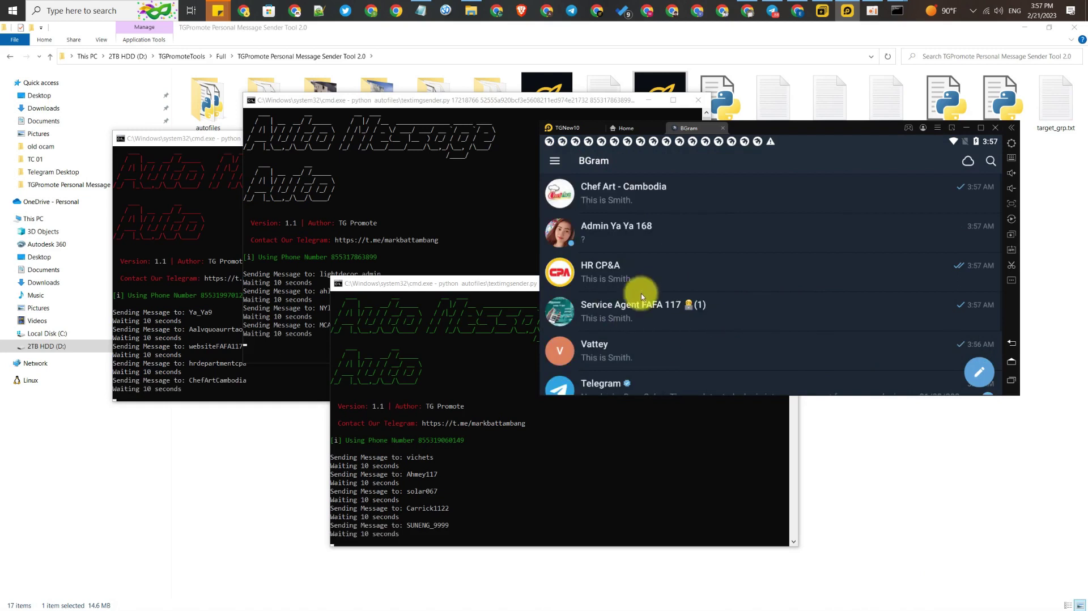
click(657, 195)
click(562, 168)
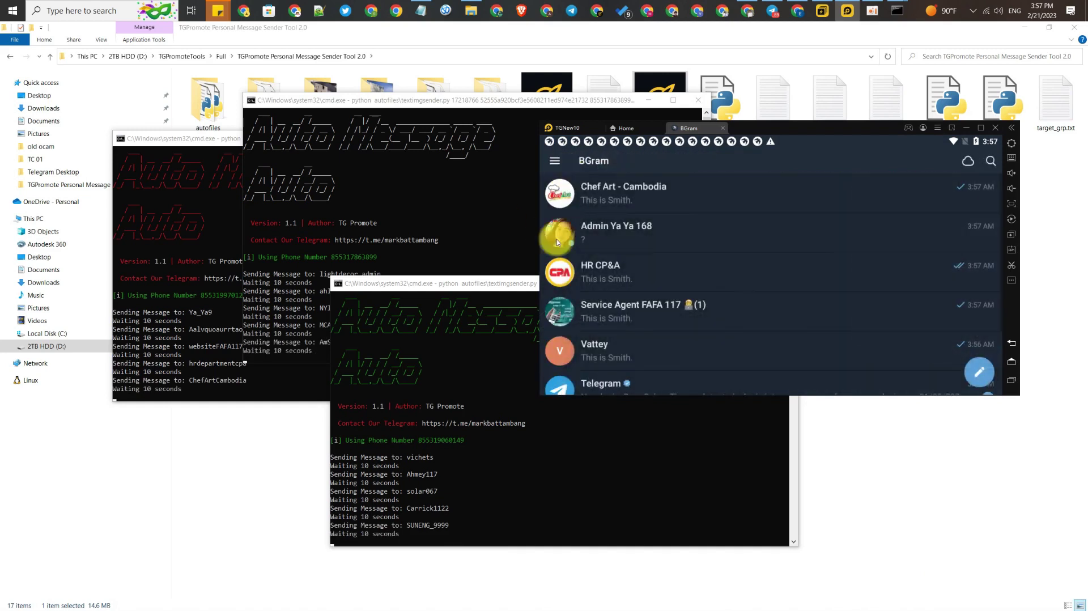
Close the lower, middle and last sender consoles
click(499, 290)
scroll(415, 497, down, 2)
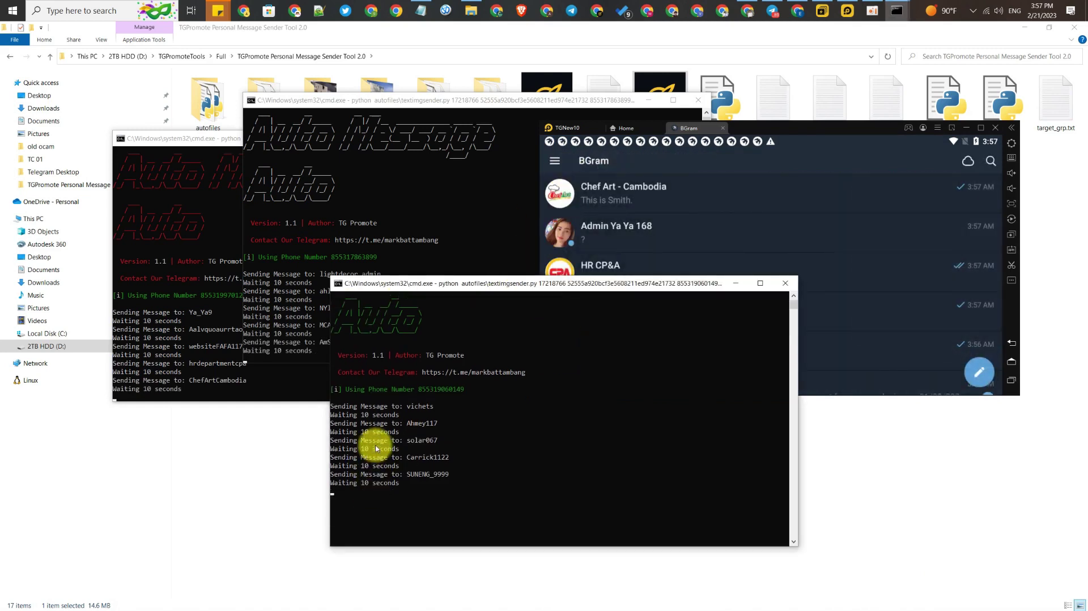
click(792, 283)
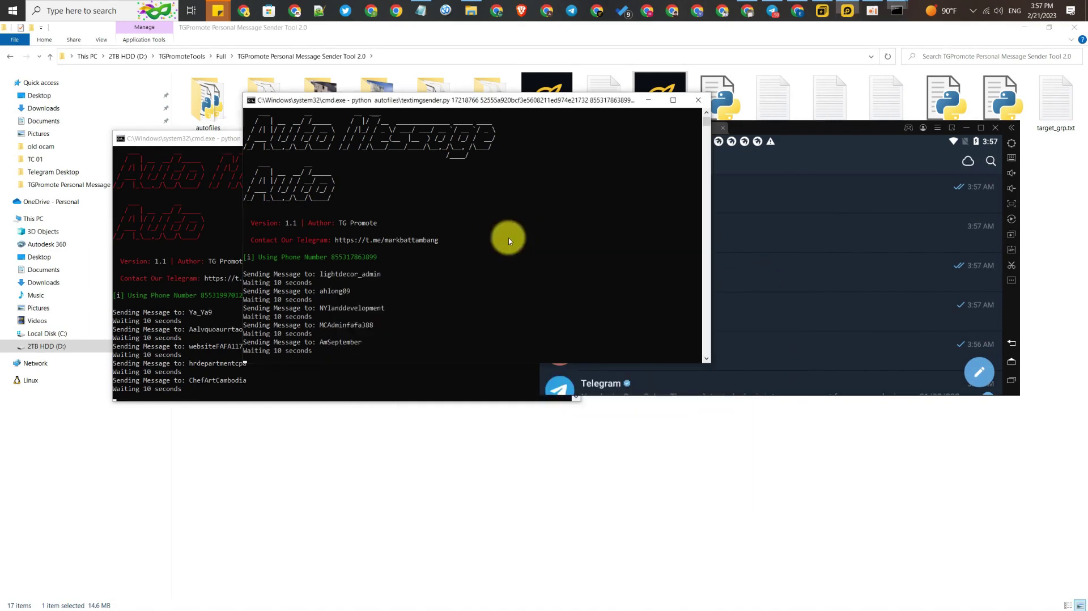
scroll(508, 237, down, 3)
click(699, 99)
click(509, 173)
scroll(552, 155, down, 3)
click(558, 139)
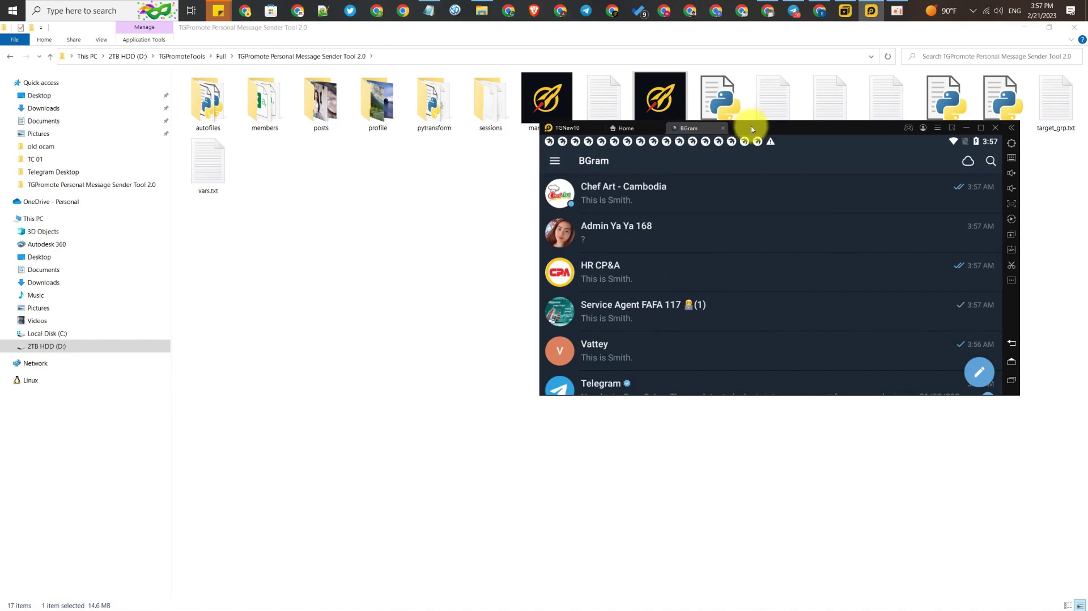
Center the emulator window and review the Chef Art - Cambodia chat
drag(753, 126, 478, 165)
click(377, 241)
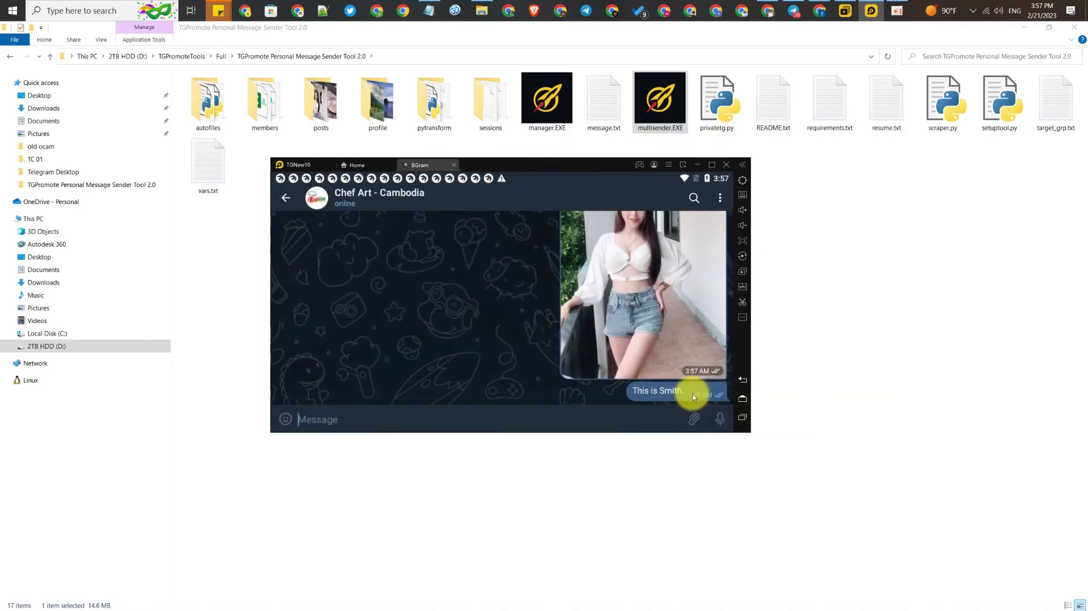
click(288, 197)
scroll(382, 274, down, 2)
scroll(371, 303, up, 2)
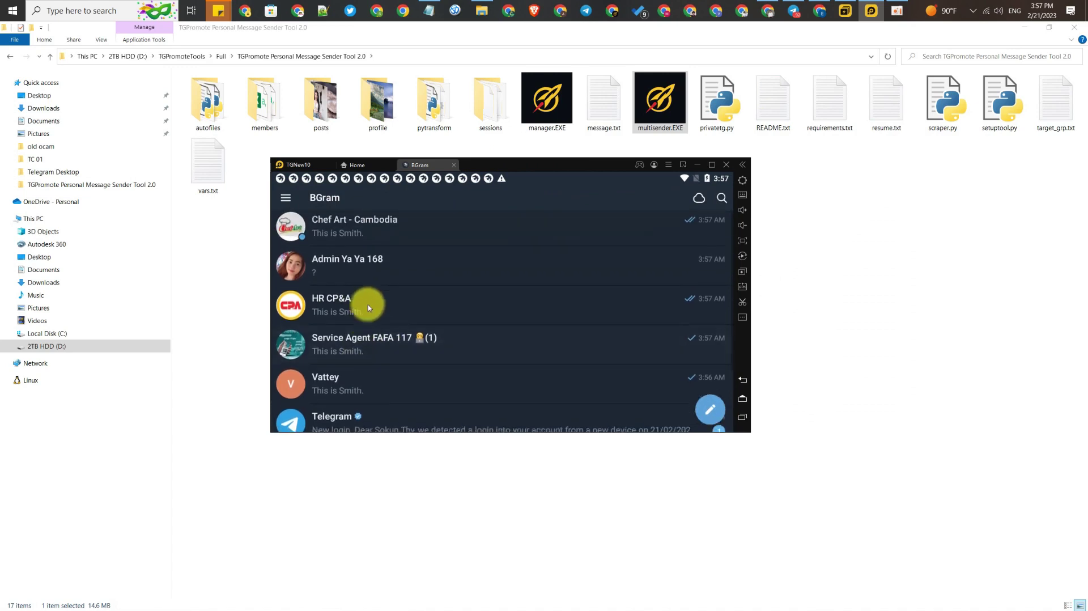
Switch to another account and open the Real estate sale Condo and office chat
click(286, 198)
click(345, 291)
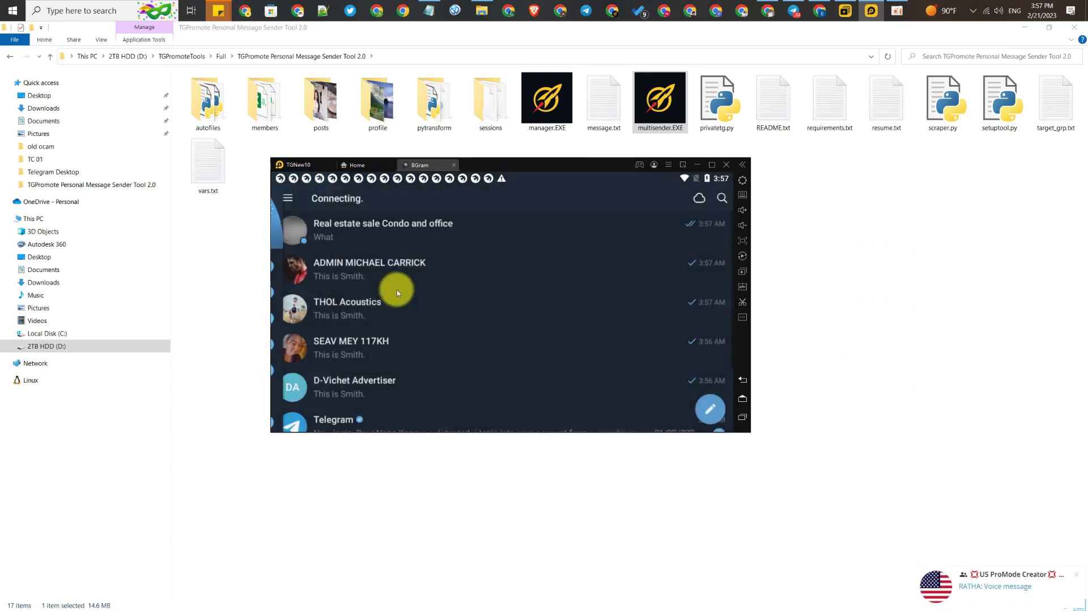
click(402, 236)
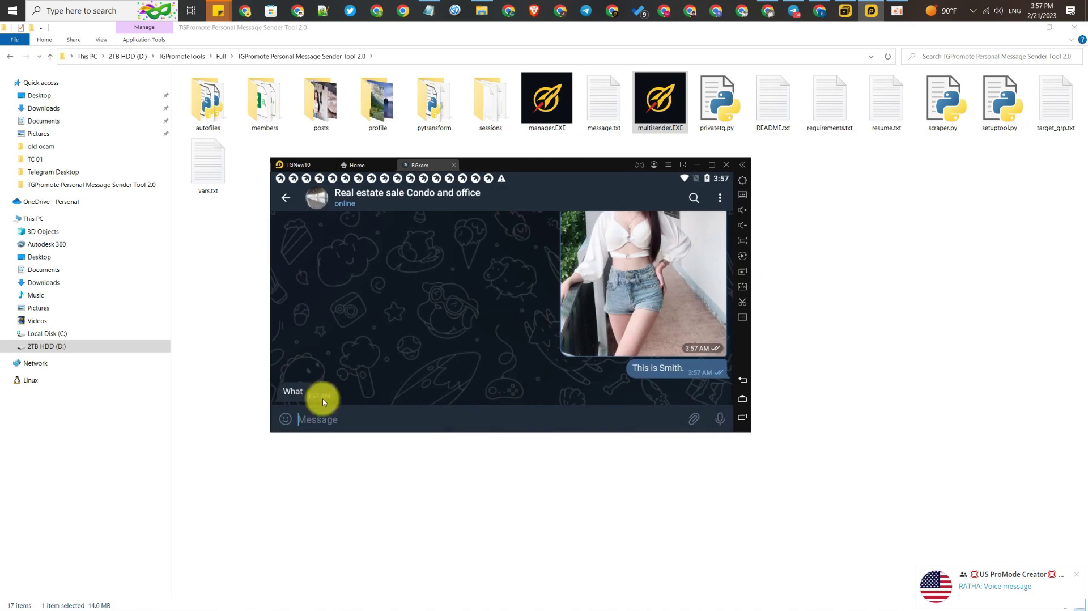